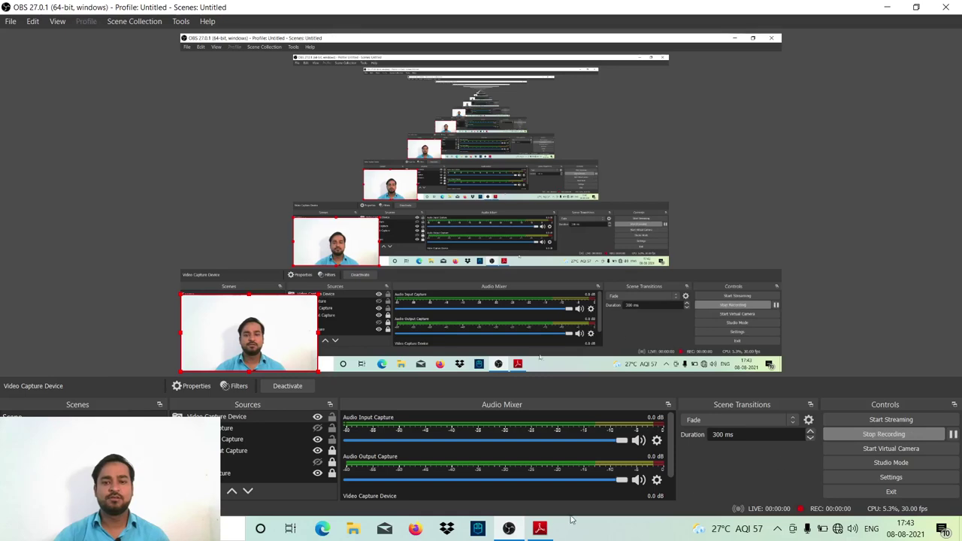
- Bring the M.S_Power Point.pdf practice sheet to the front while OBS records
click(540, 528)
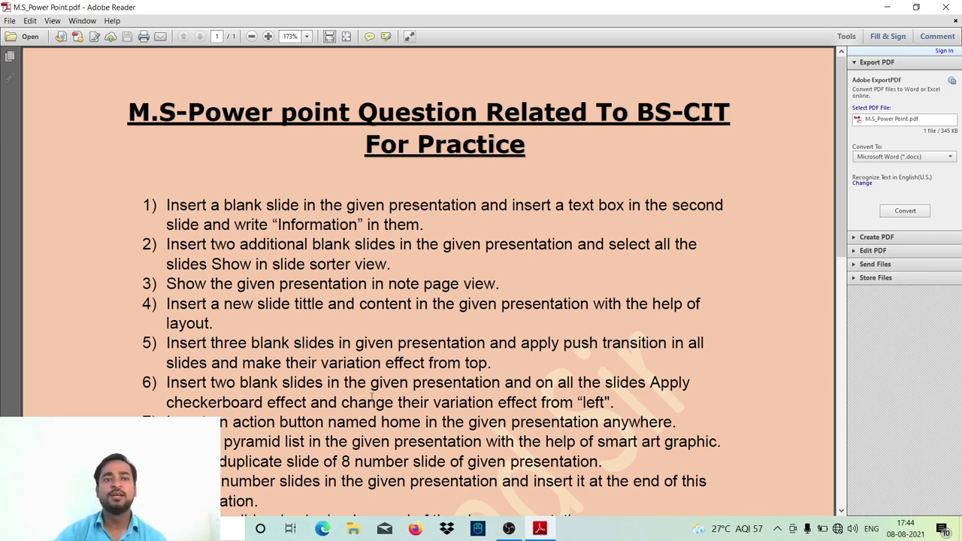
- Select the word 'Information' in practice question 1 of the PDF
scroll(312, 318, down, 1)
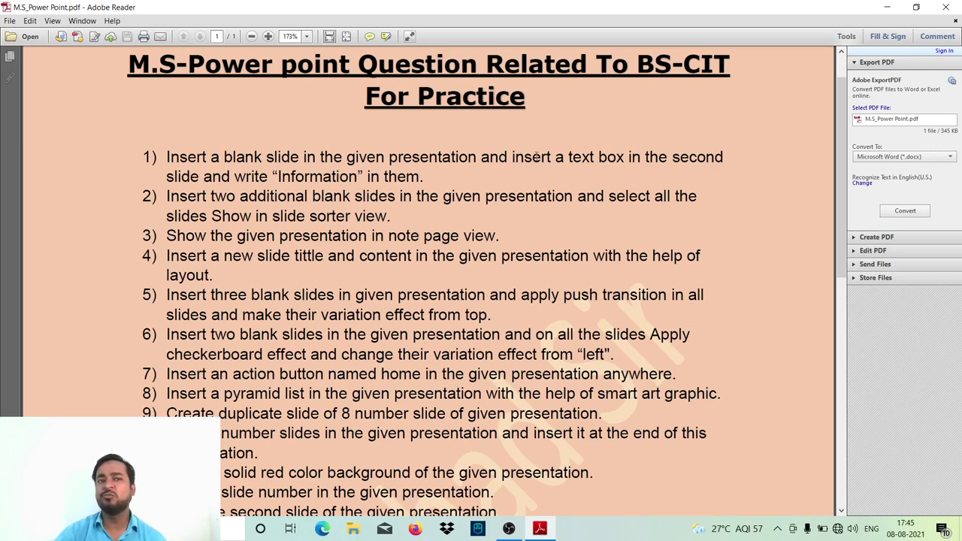
double_click(309, 174)
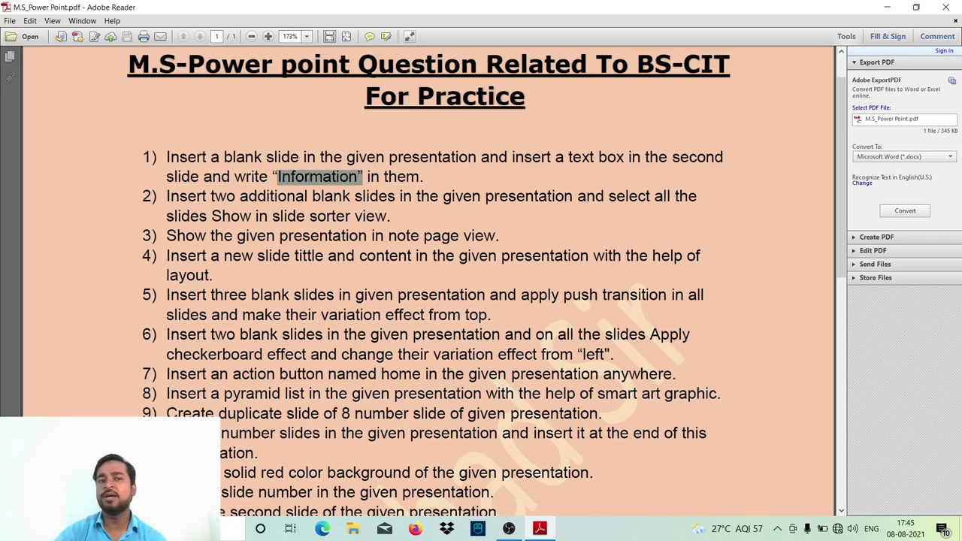
- Open presentation 1.pptx from D:\KYP_Exam\Power point
click(354, 529)
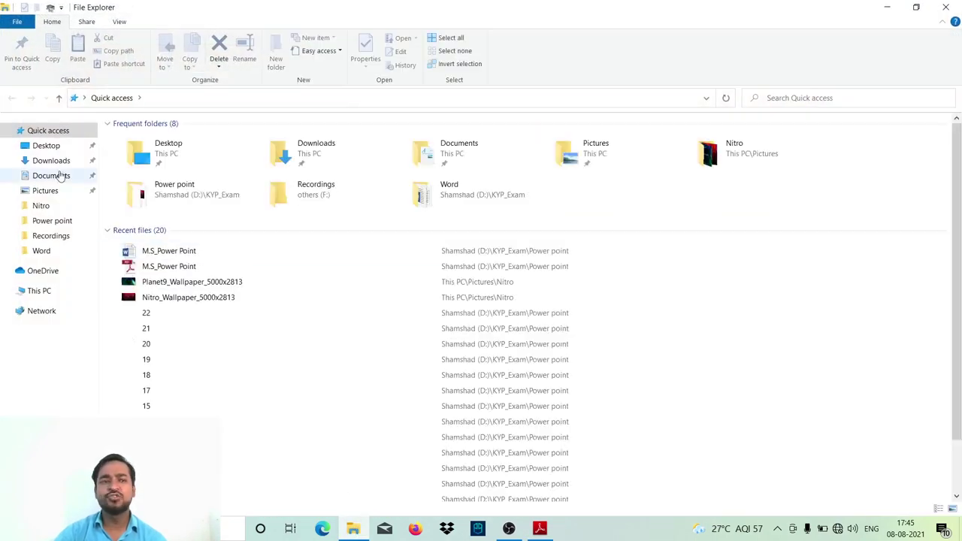
click(39, 291)
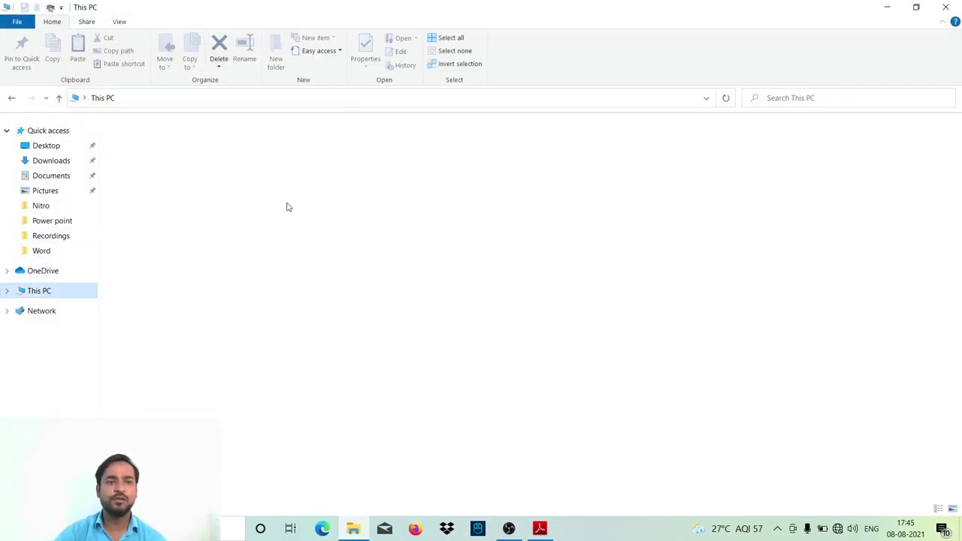
double_click(319, 234)
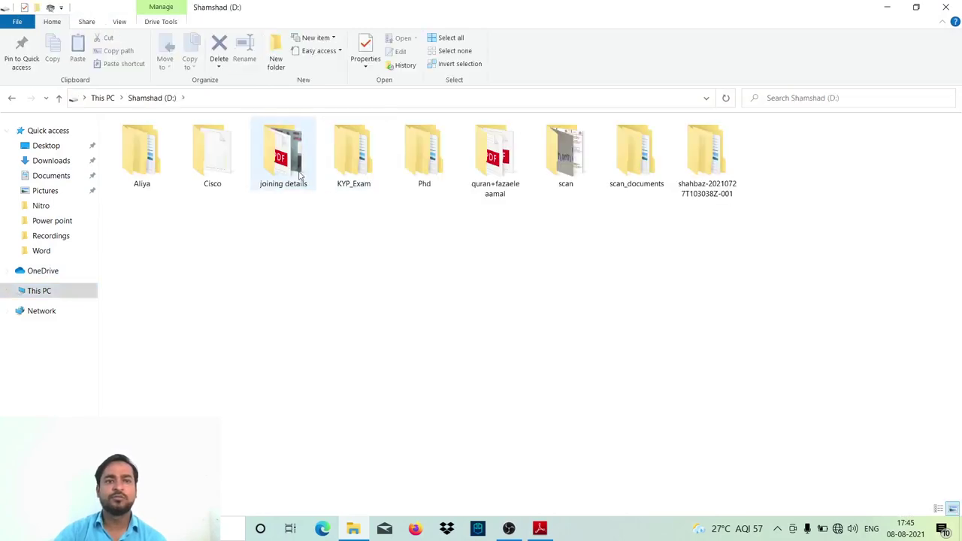
double_click(374, 174)
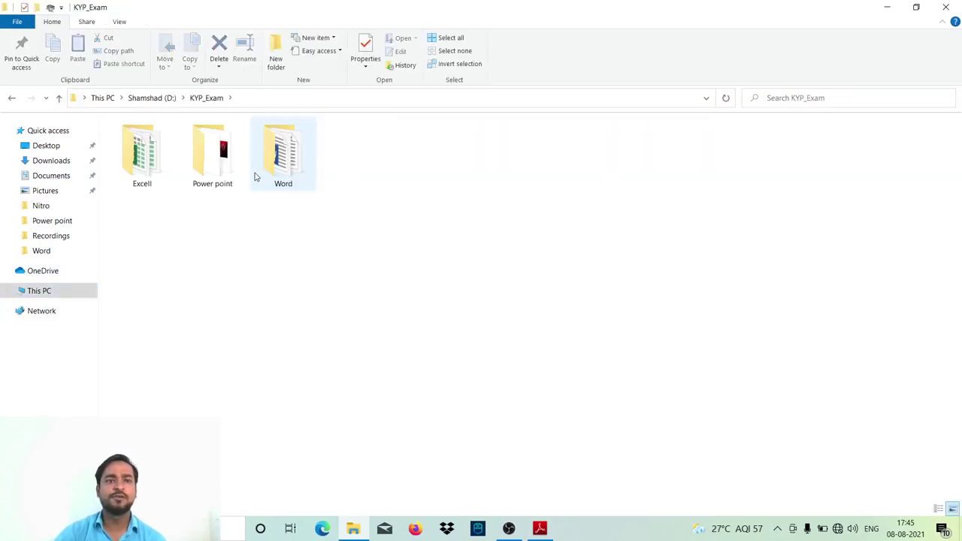
double_click(212, 184)
double_click(161, 170)
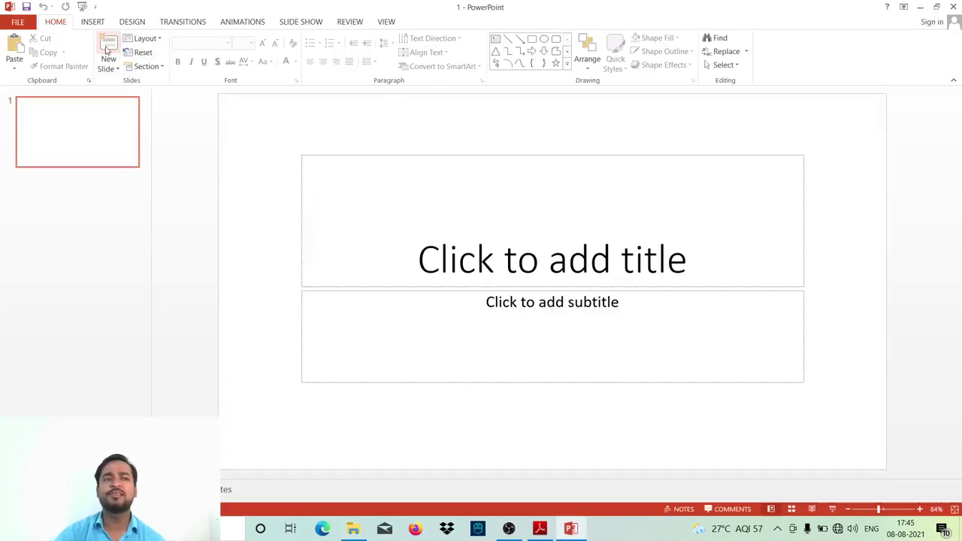
- Add slide 2 with a text box reading 'Information', then save and close presentation 1
click(108, 47)
click(73, 188)
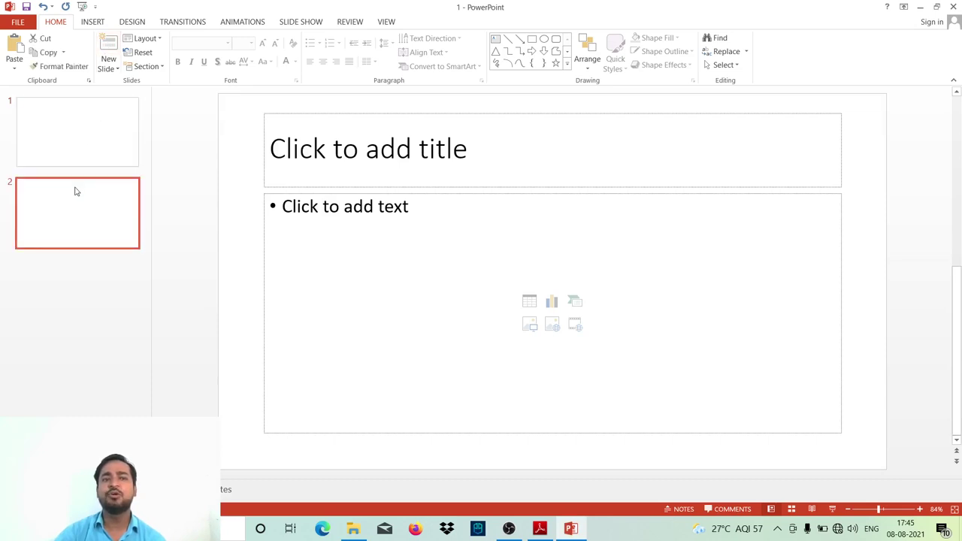
click(92, 23)
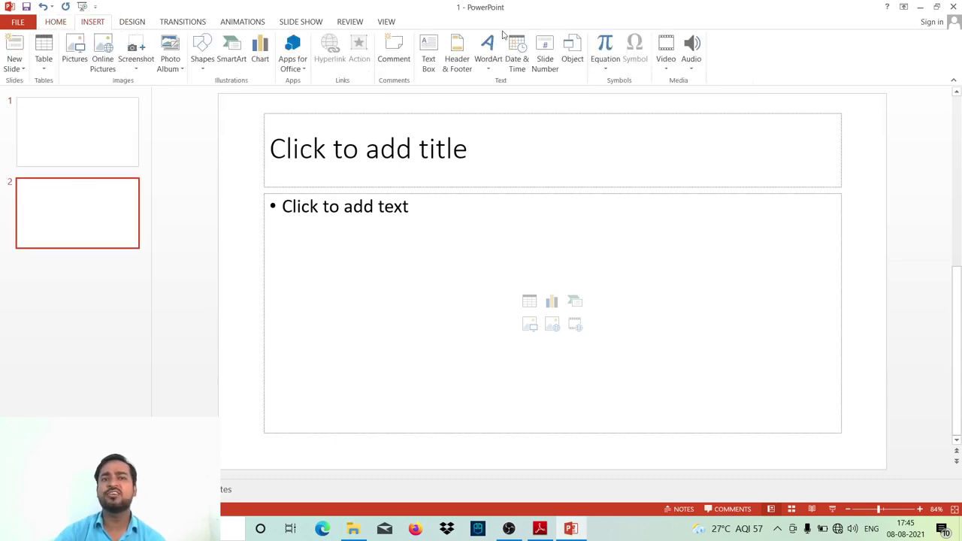
click(428, 47)
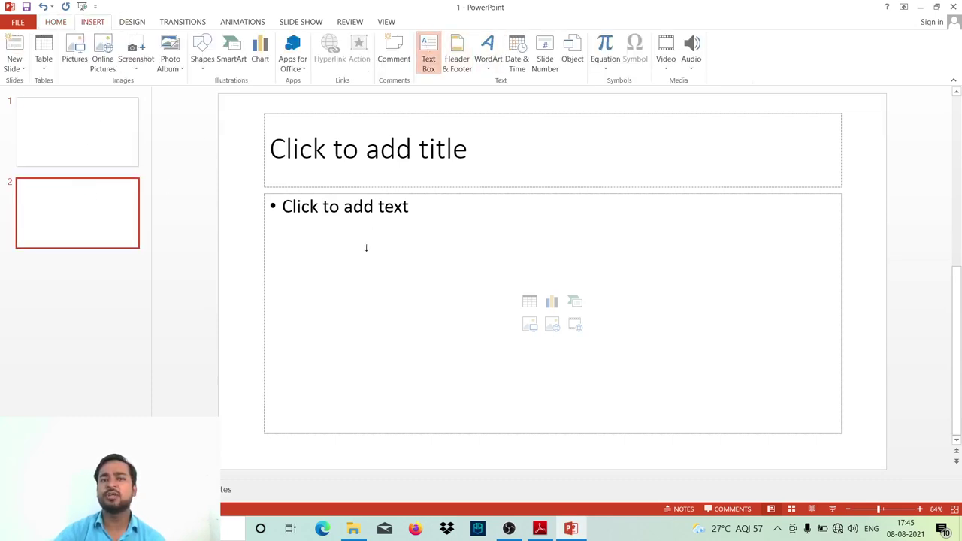
drag(366, 246, 588, 346)
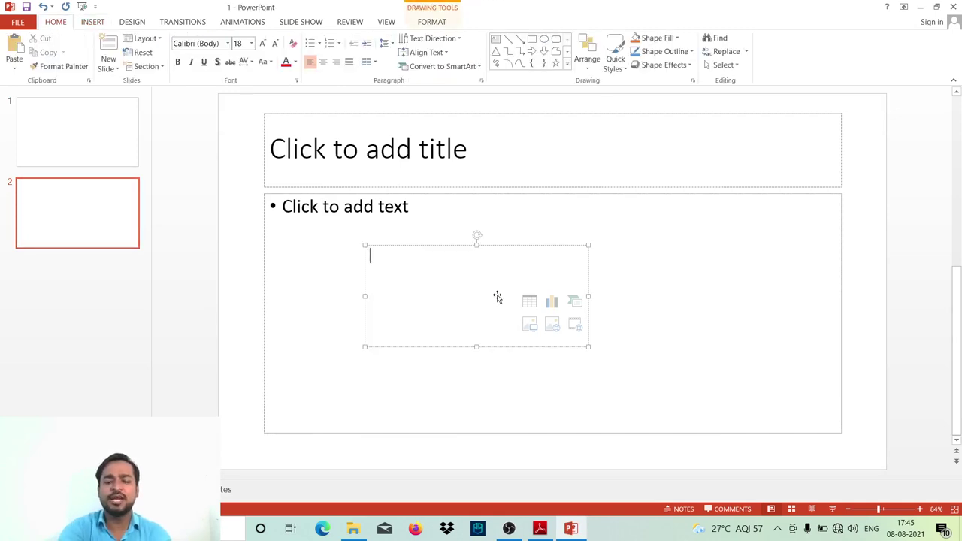
text(Infor)
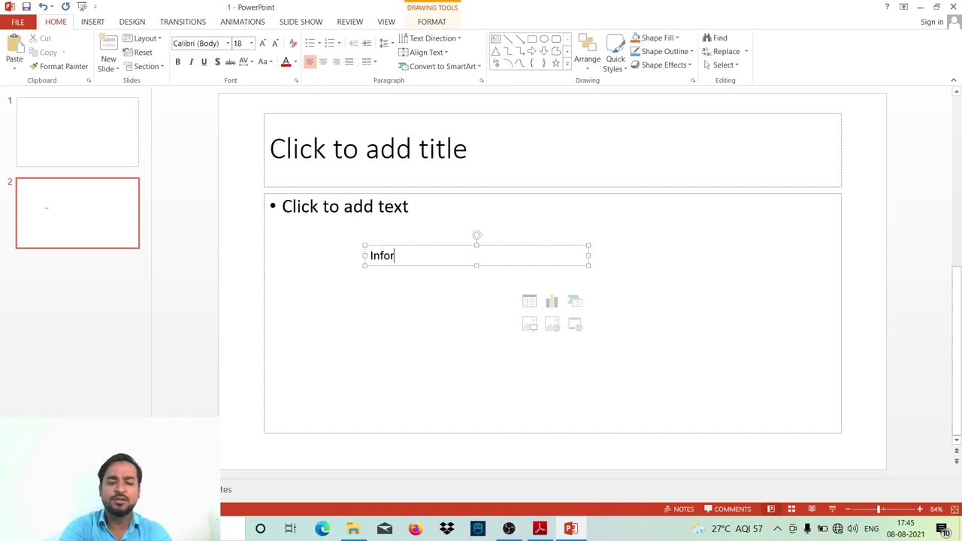
text(mation)
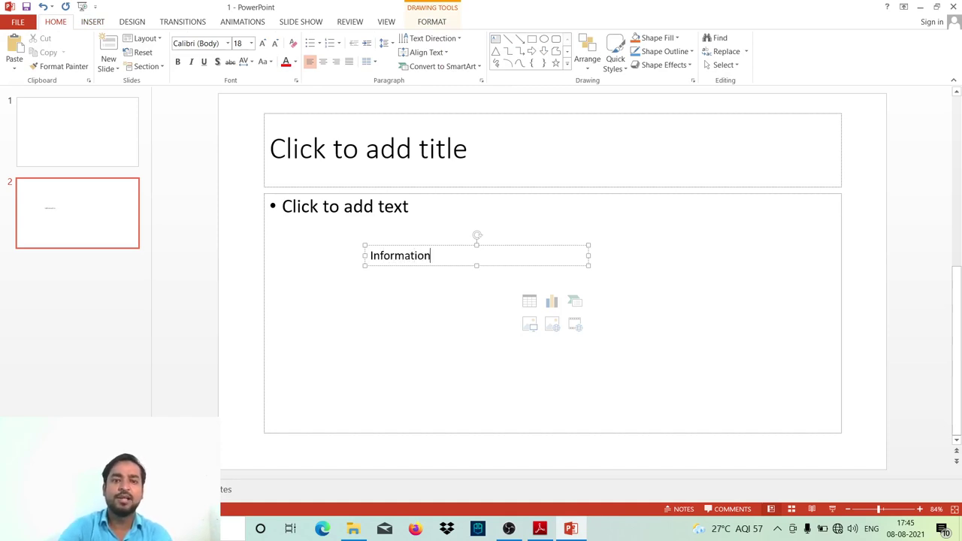
click(663, 322)
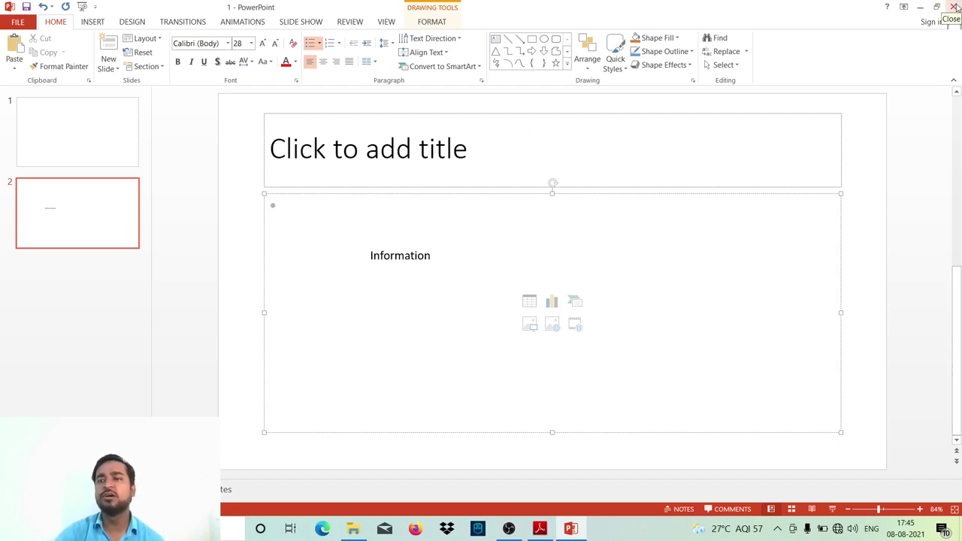
click(954, 6)
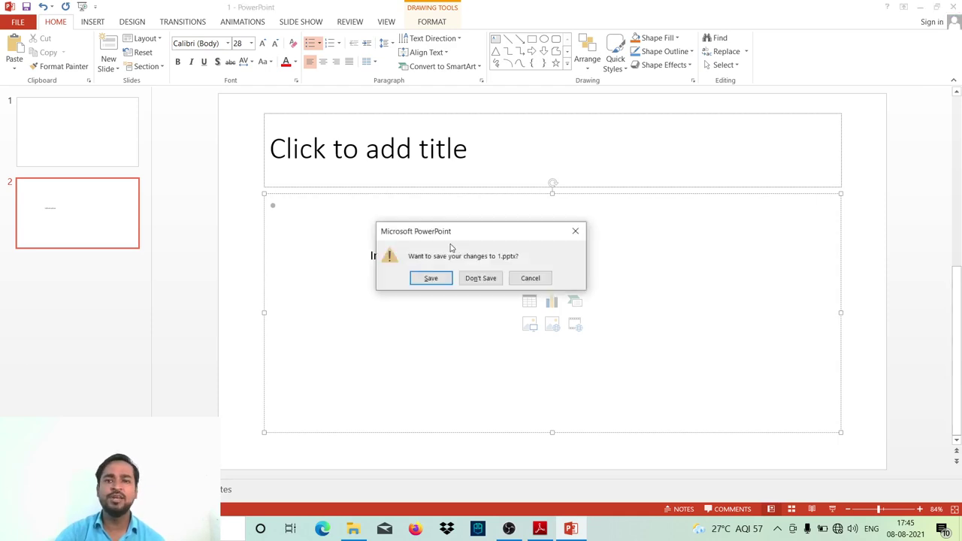
click(440, 280)
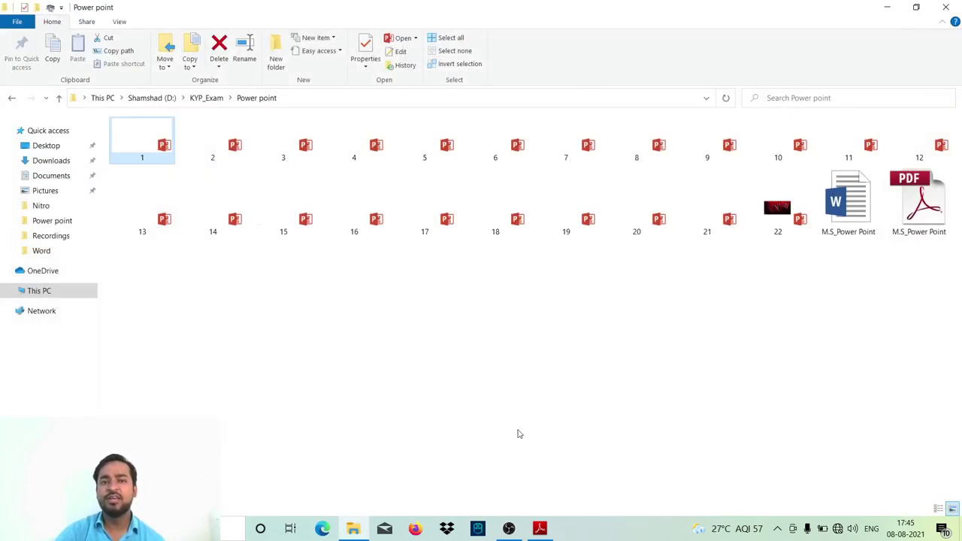
- Copy the word 'Information' from question 1 in the PDF, then open presentation 2.pptx
click(539, 528)
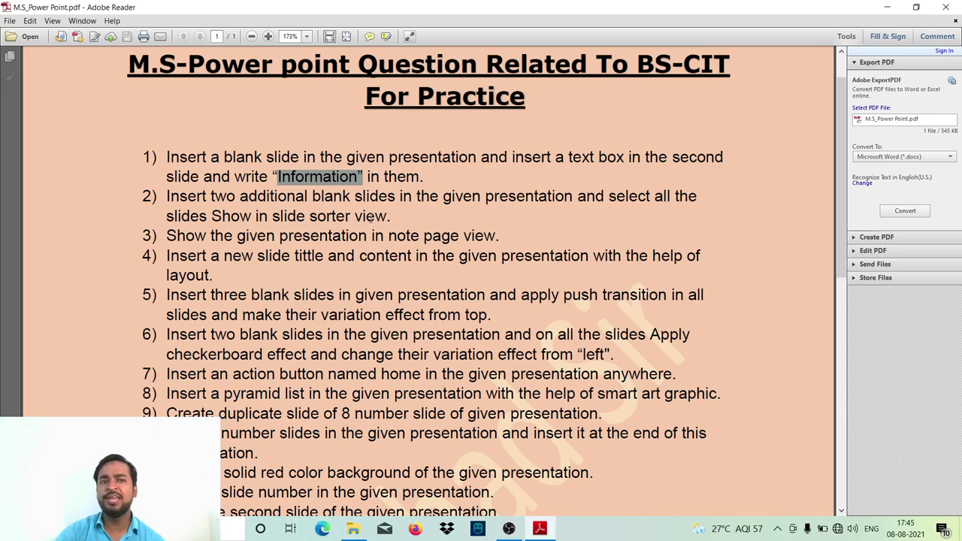
right_click(346, 183)
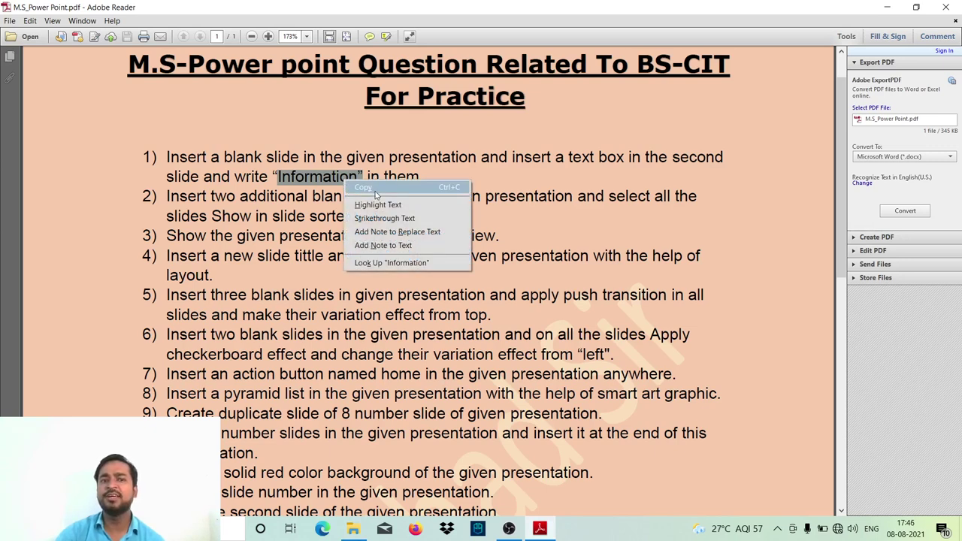
click(376, 192)
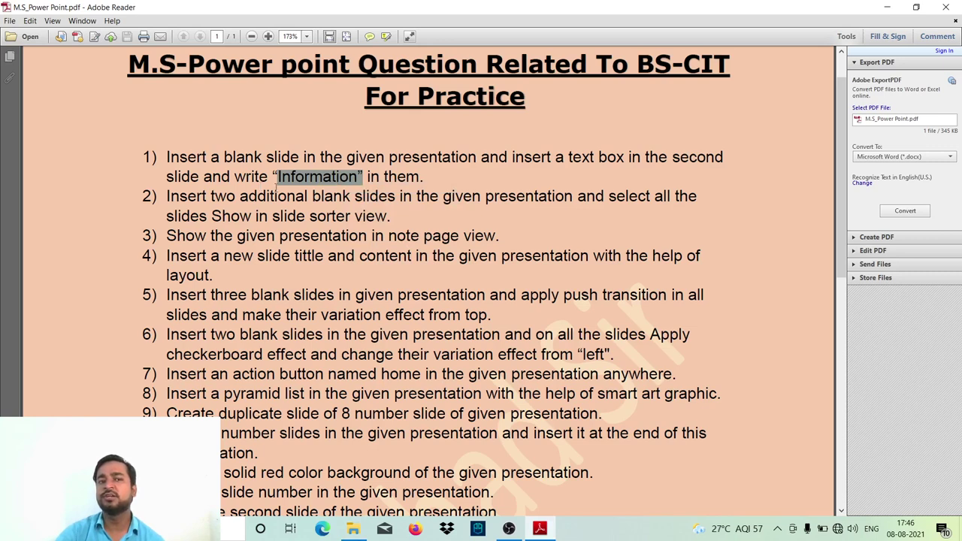
click(430, 176)
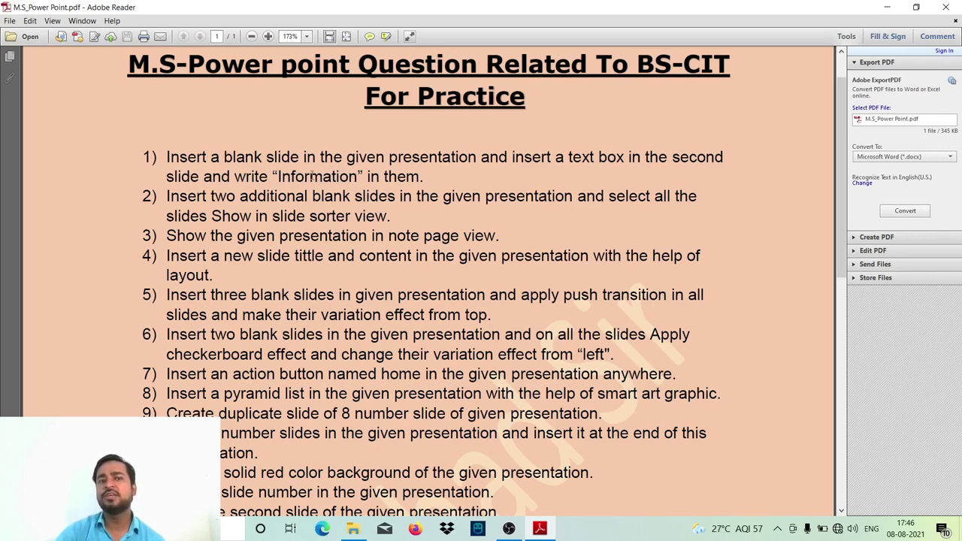
double_click(294, 177)
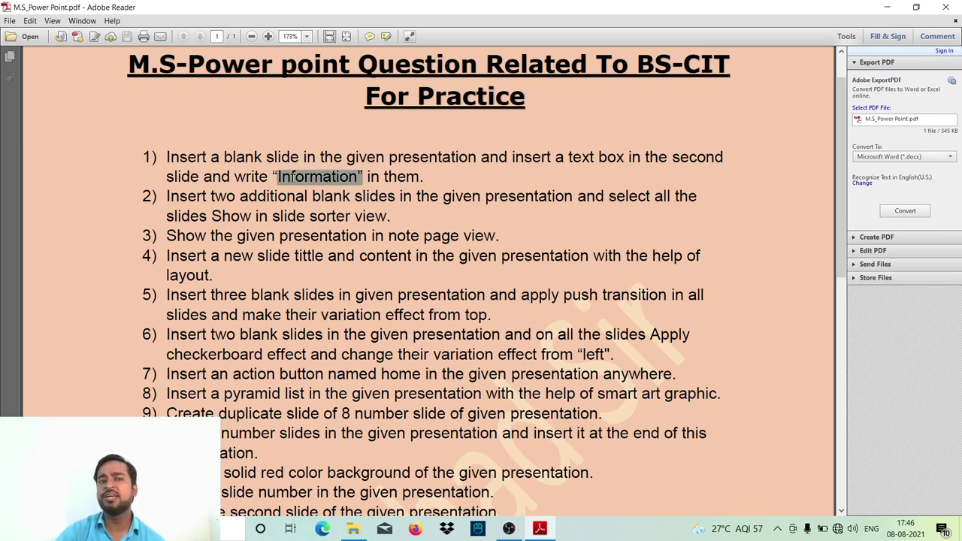
right_click(328, 183)
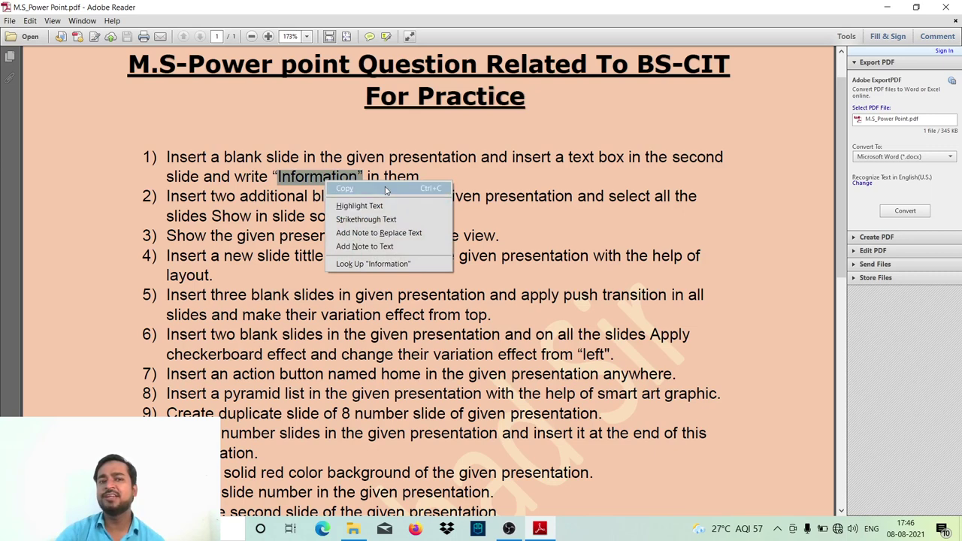
click(445, 161)
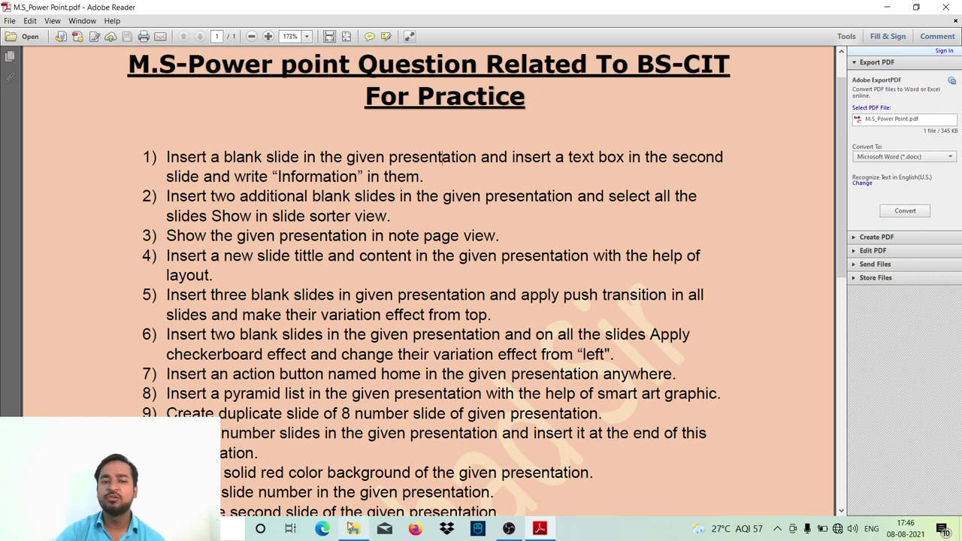
click(353, 528)
double_click(215, 148)
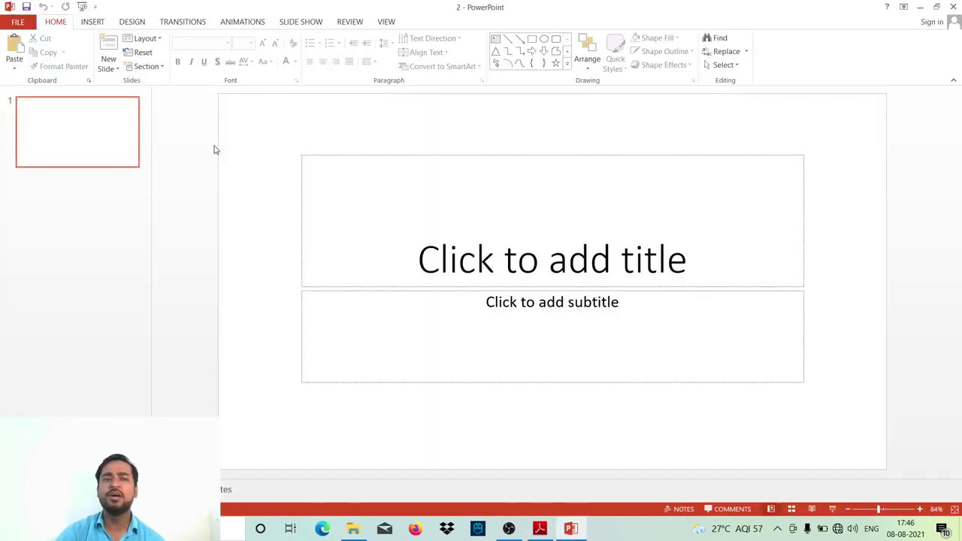
- Add two new slides so presentation 2 has three slides
click(111, 47)
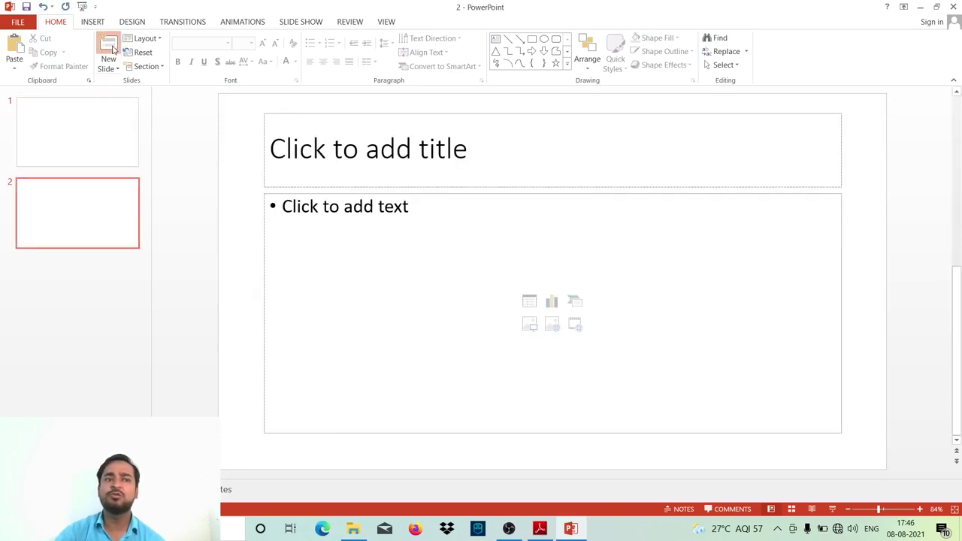
click(111, 48)
click(114, 70)
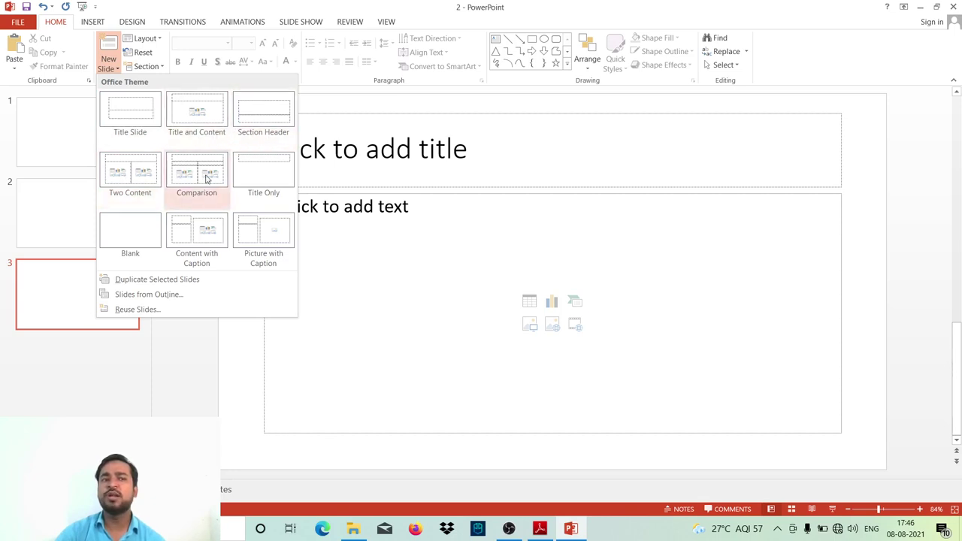
click(189, 326)
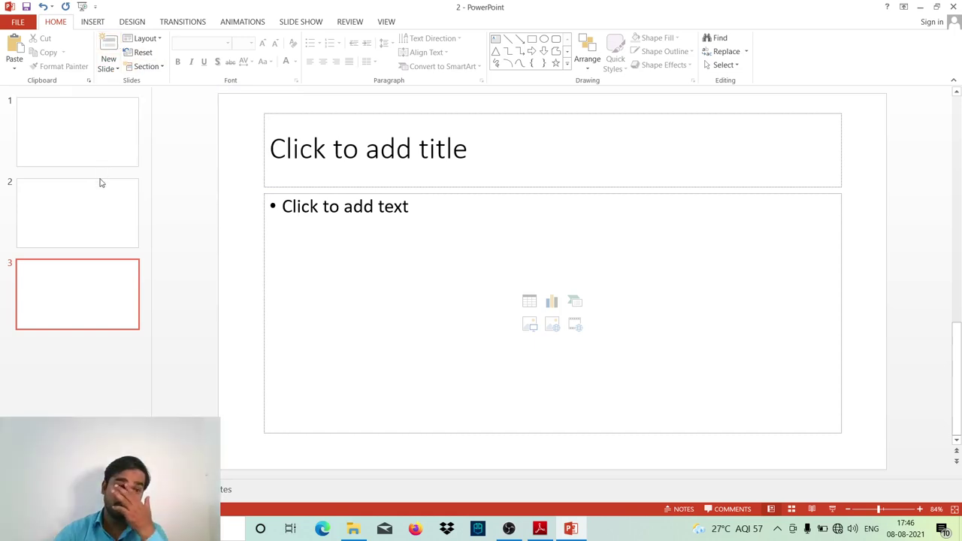
click(92, 213)
click(82, 281)
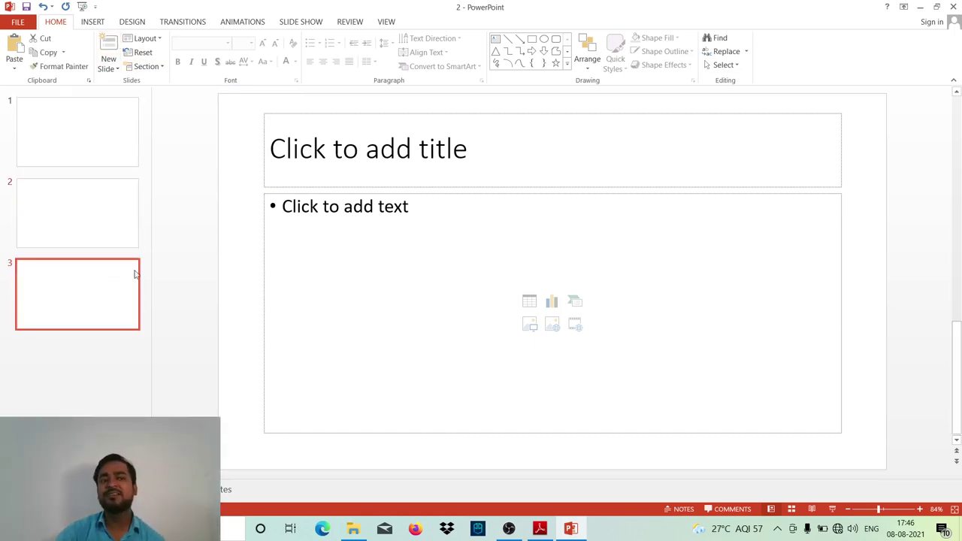
click(173, 251)
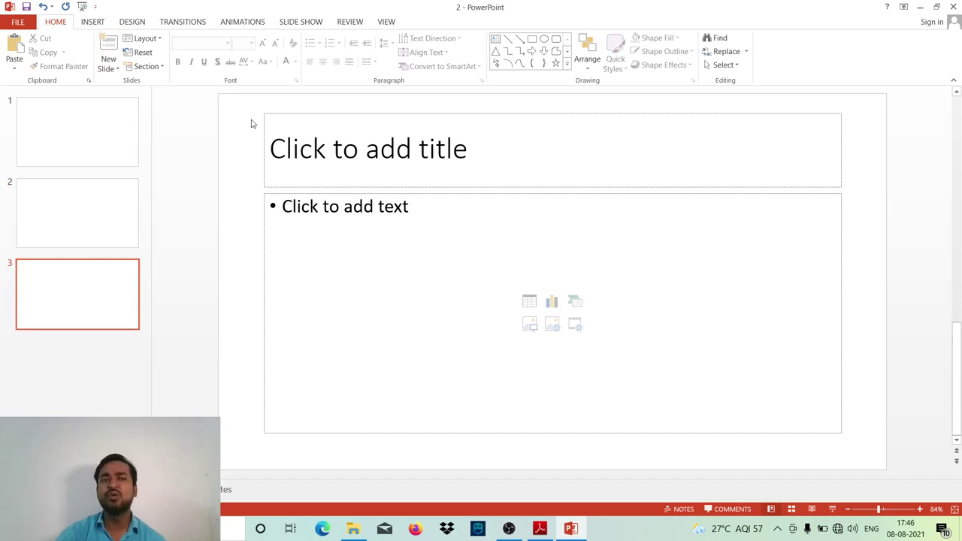
- Show presentation 2 in Slide Sorter view, then save and close it
click(380, 26)
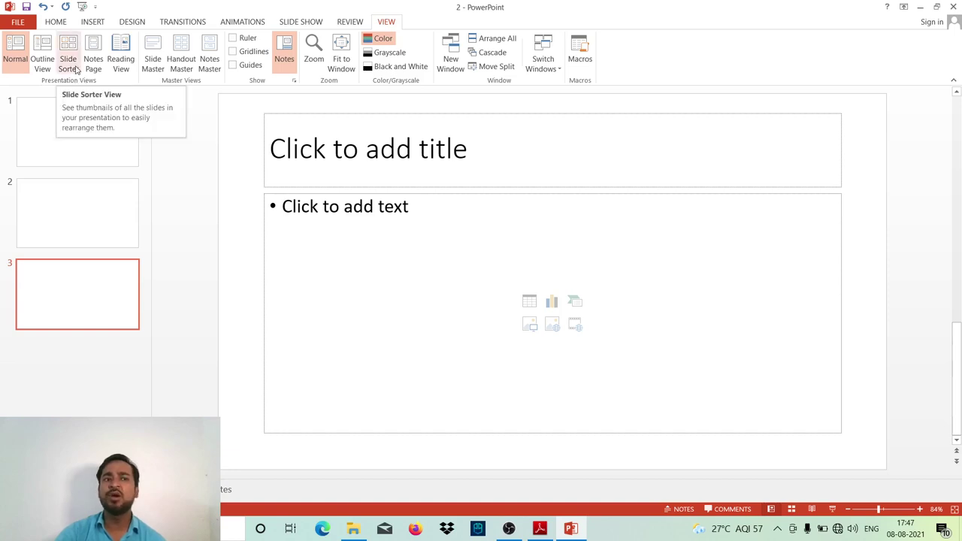
click(68, 64)
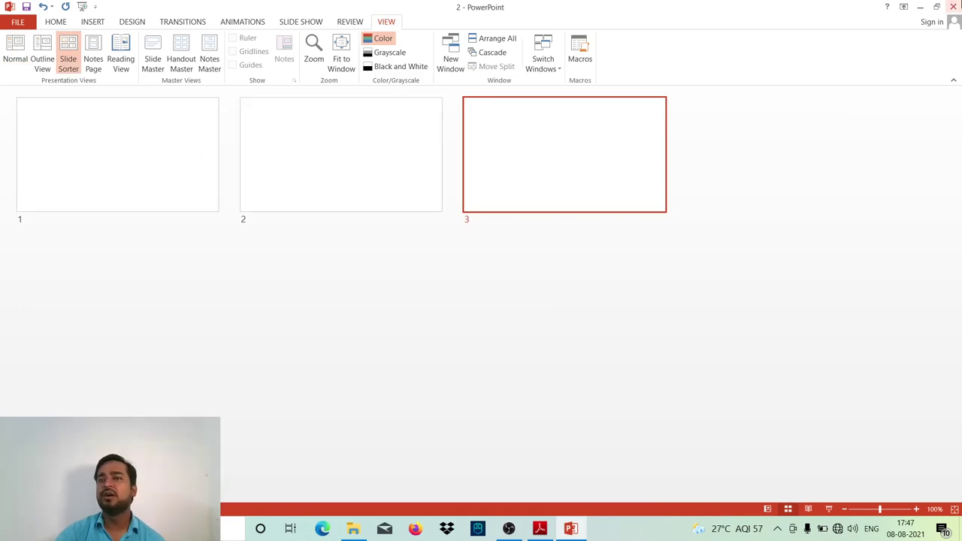
click(955, 6)
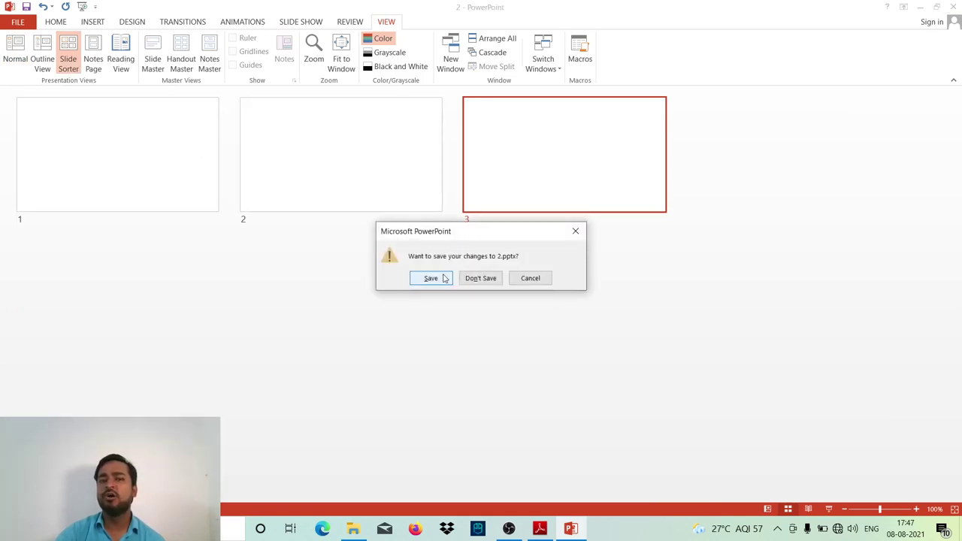
click(443, 277)
click(542, 529)
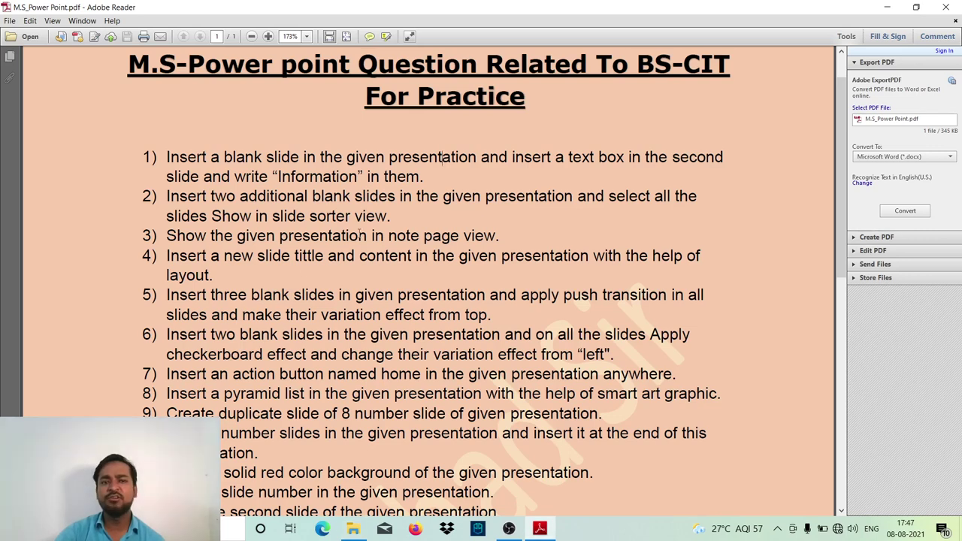
- Open practice file 3.pptx from the Power point folder
click(352, 529)
double_click(288, 160)
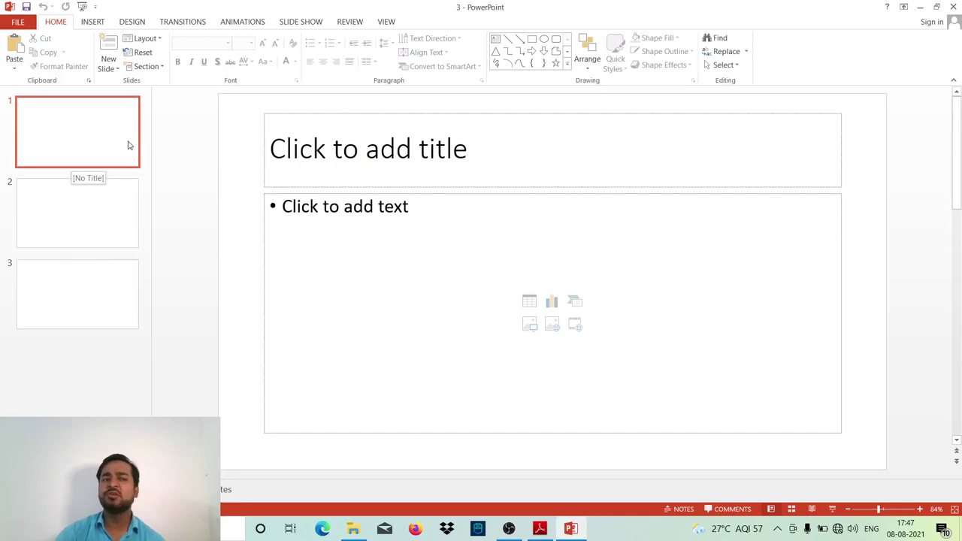
- Switch 3.pptx to Notes Page view, then close PowerPoint
click(386, 22)
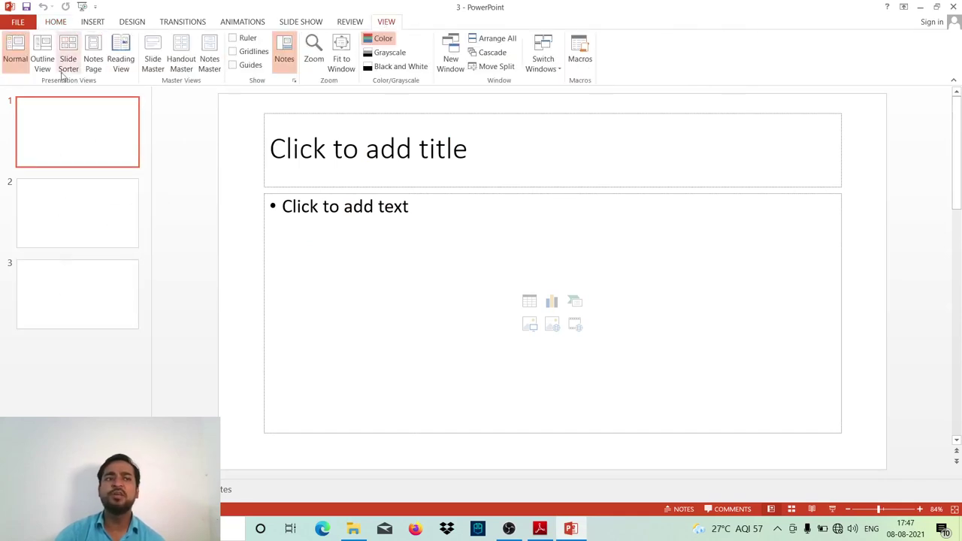
click(92, 64)
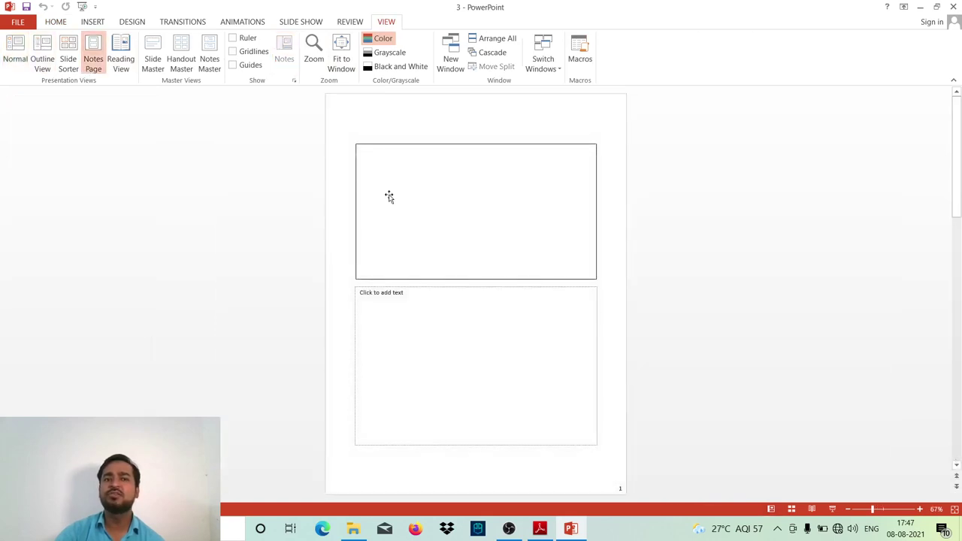
click(954, 6)
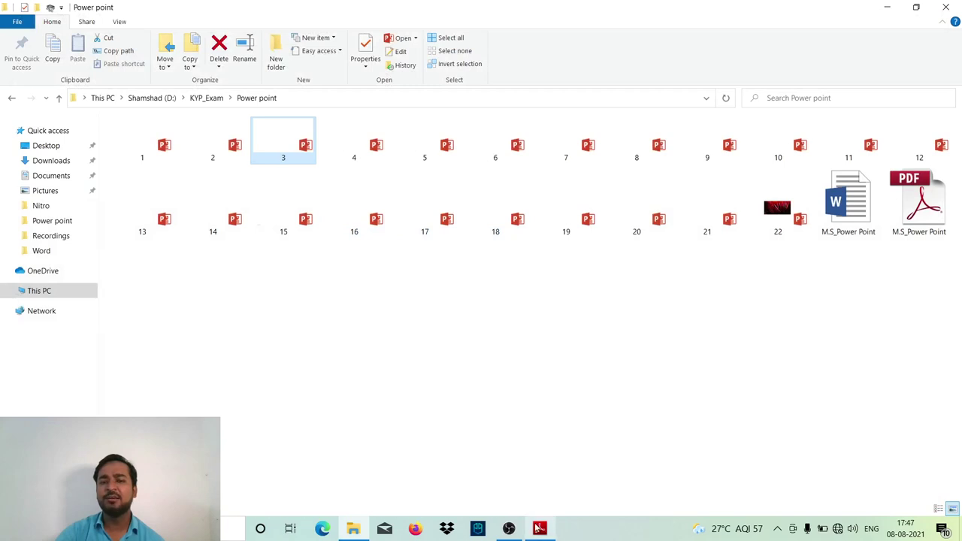
- Check question 4 in the PDF, then open 4.pptx from the Power point folder
click(540, 528)
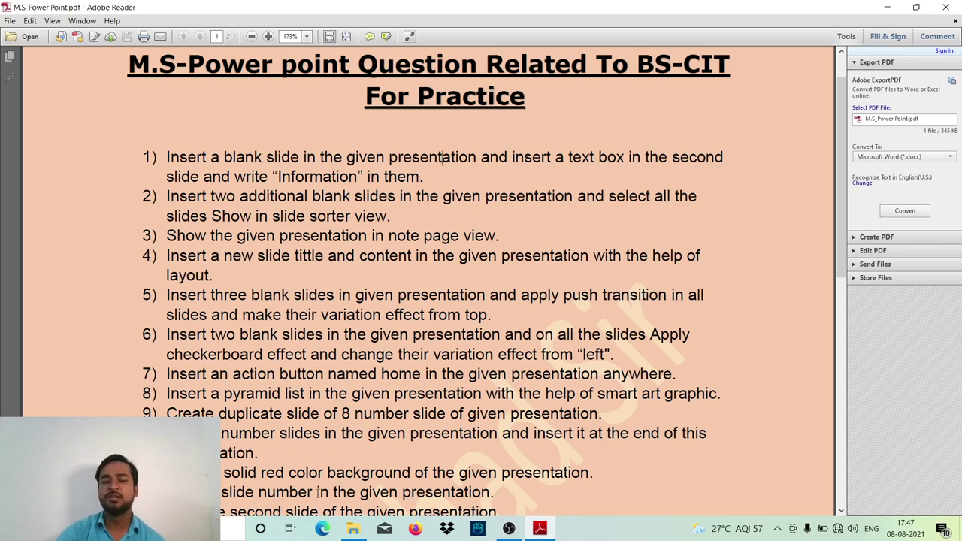
click(353, 528)
click(364, 159)
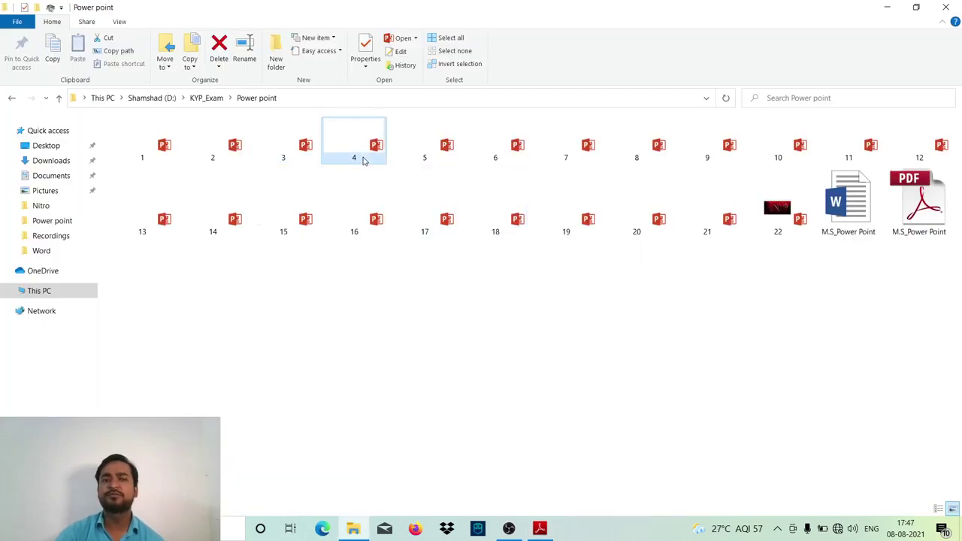
double_click(363, 160)
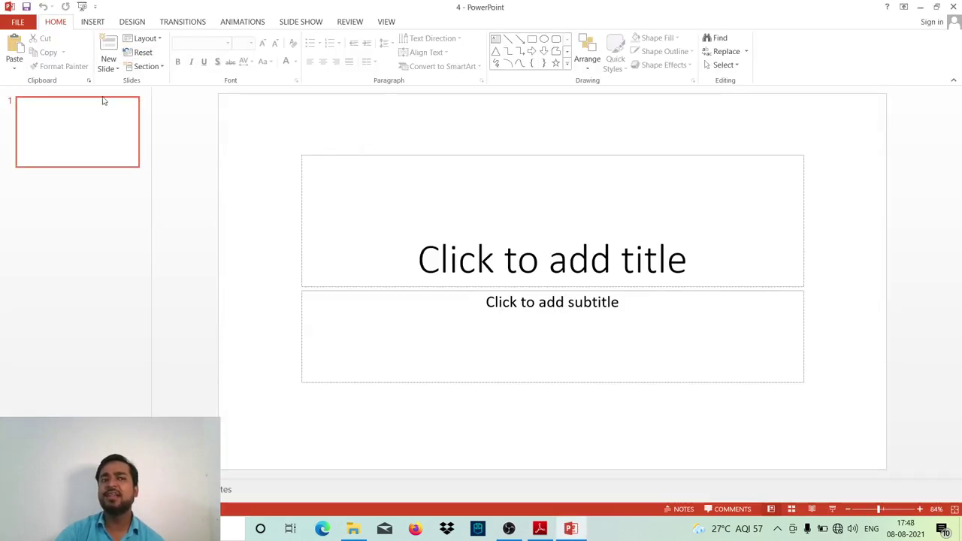
- Add slide 2 to 4.pptx, try Comparison, settle on Title and Content, then save and close
click(108, 46)
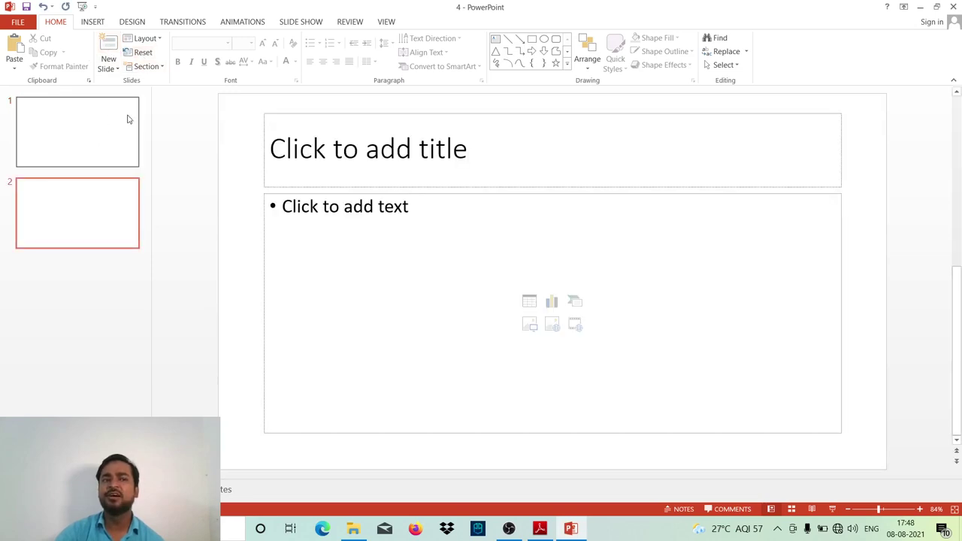
click(148, 38)
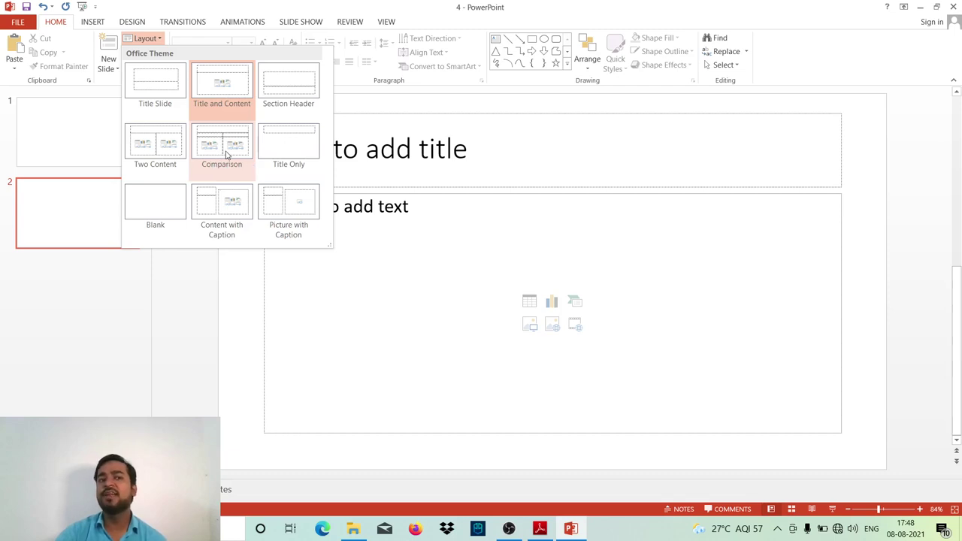
click(225, 154)
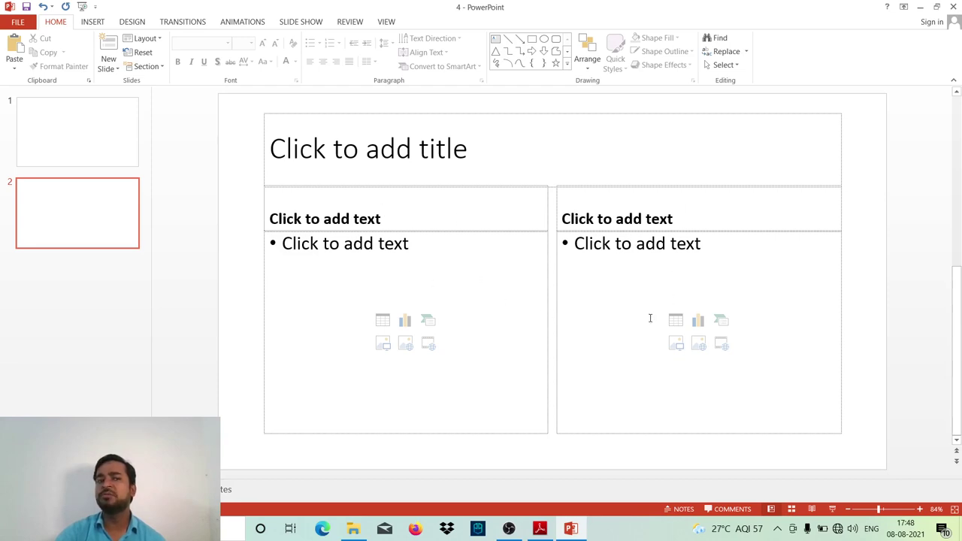
click(143, 39)
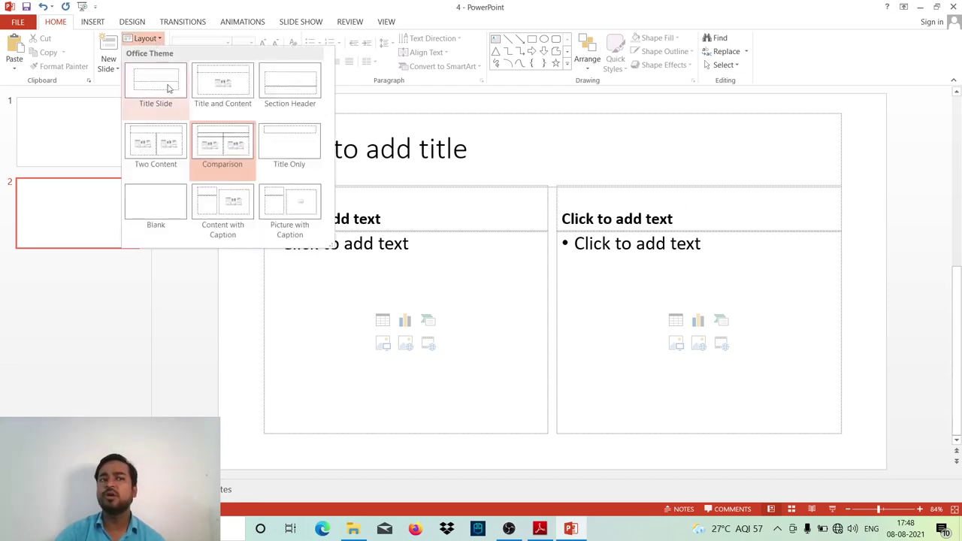
click(220, 102)
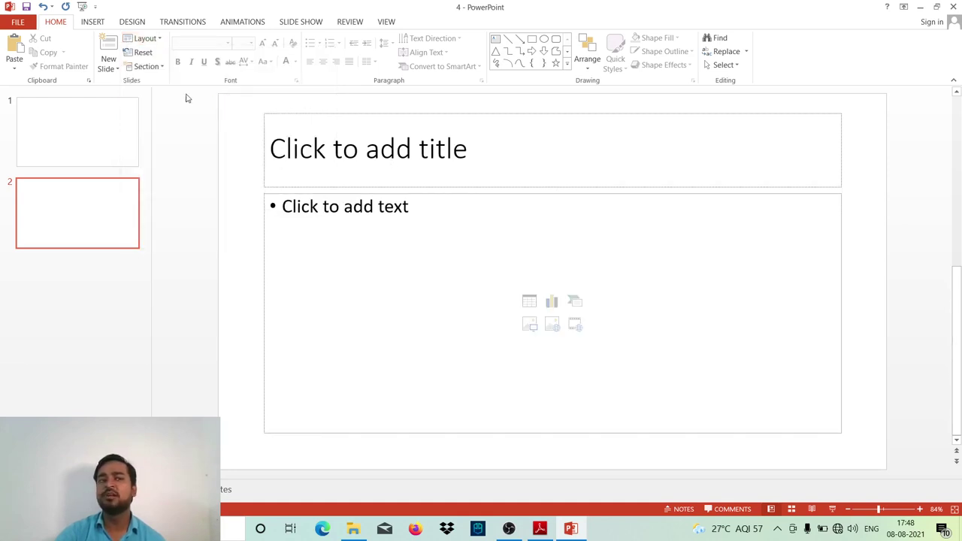
click(143, 38)
click(219, 83)
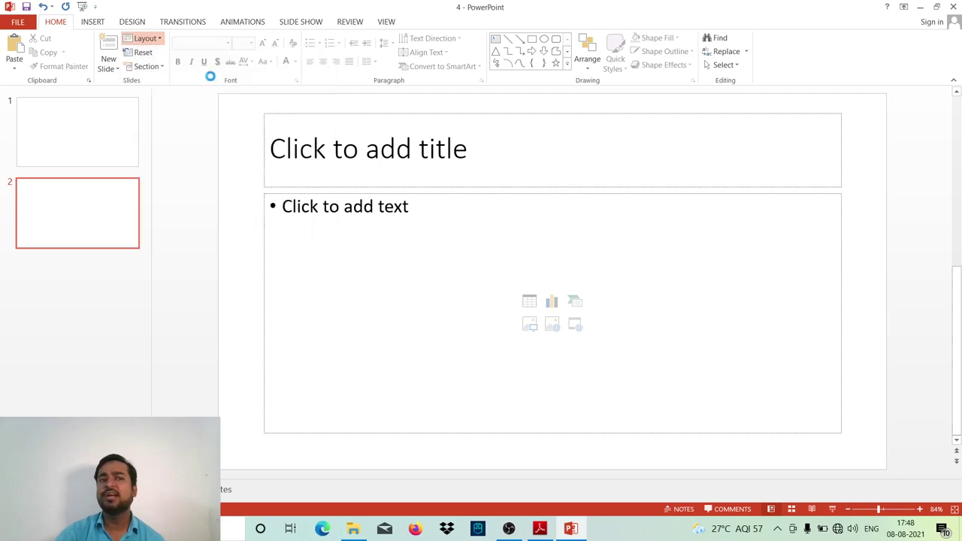
click(953, 7)
click(432, 279)
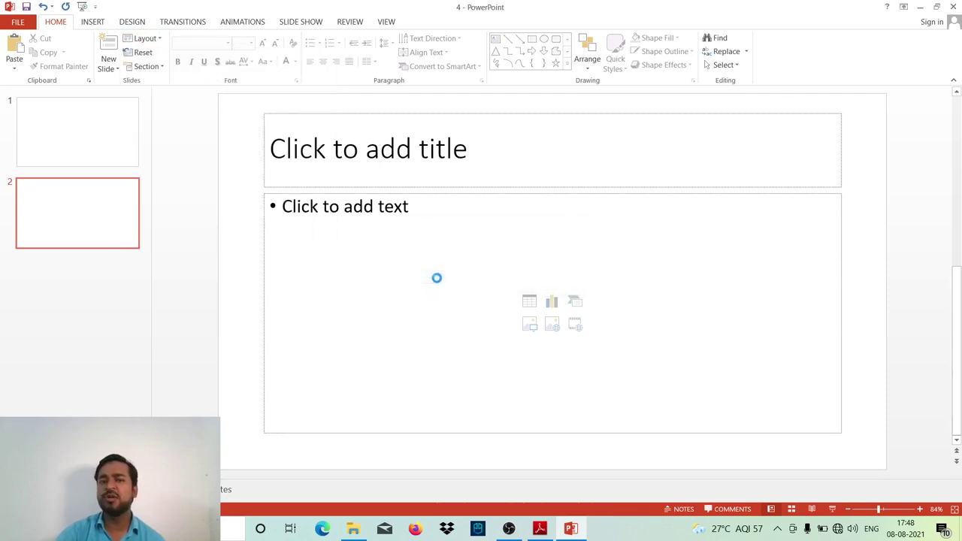
- Scroll the practice question PDF to the push-transition question, then go back to the Power point folder
click(537, 531)
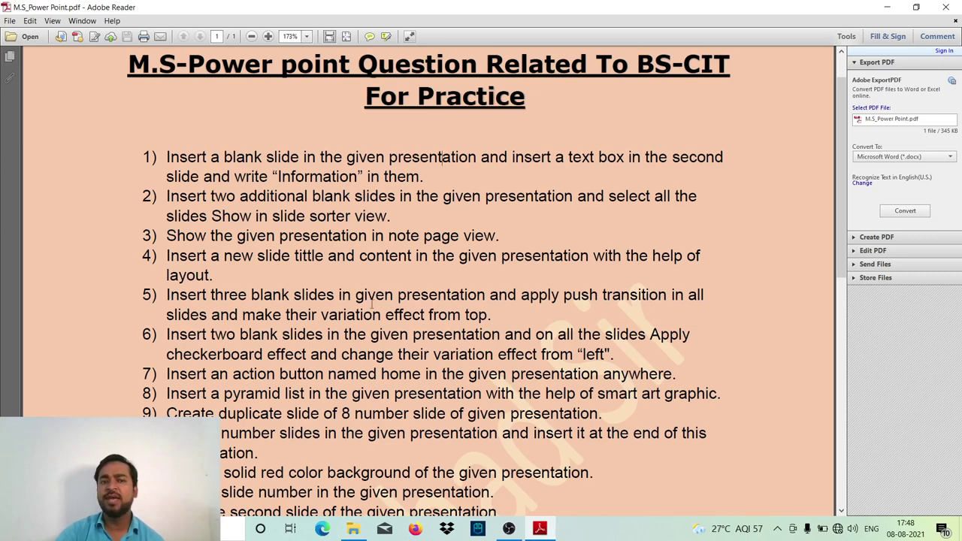
scroll(437, 304, down, 1)
scroll(438, 305, down, 1)
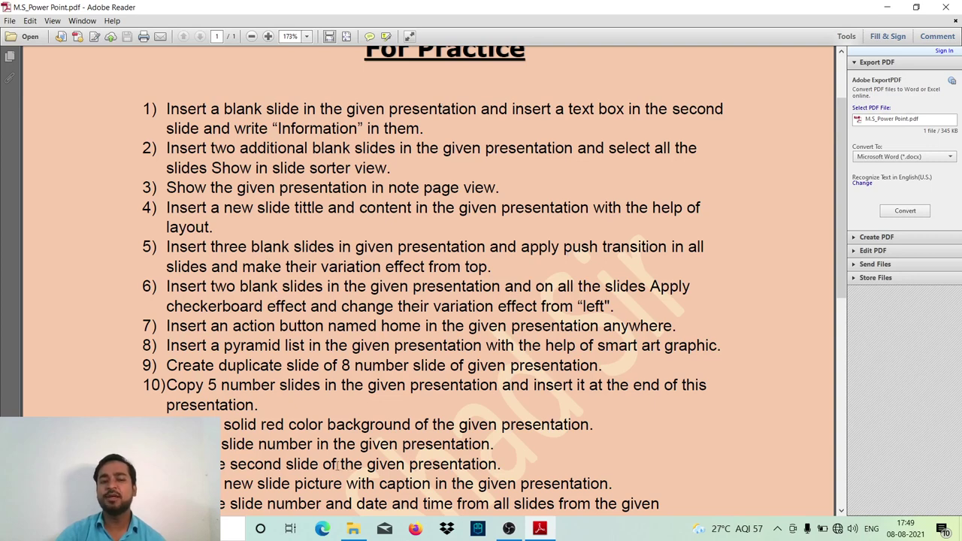
click(354, 528)
- Open 5.pptx and add three new slides
click(414, 144)
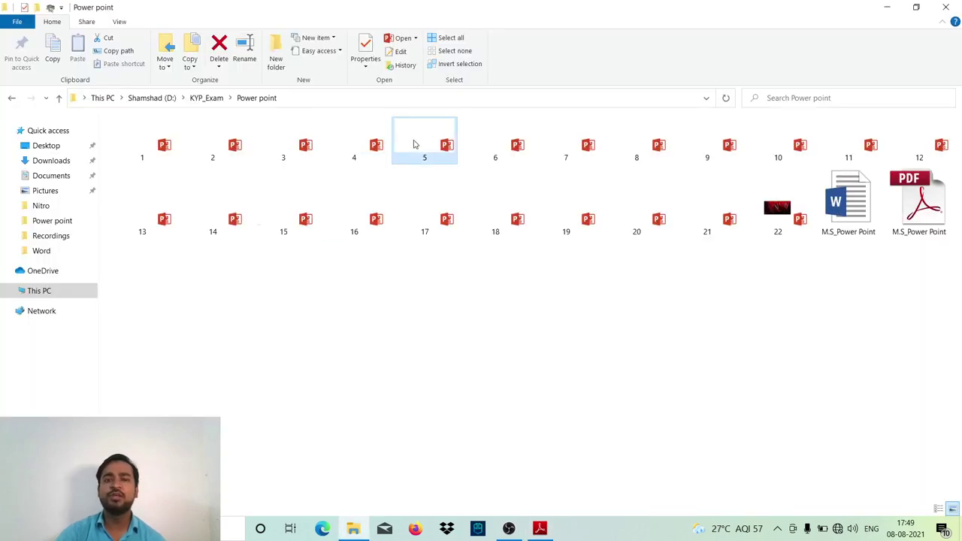
double_click(413, 143)
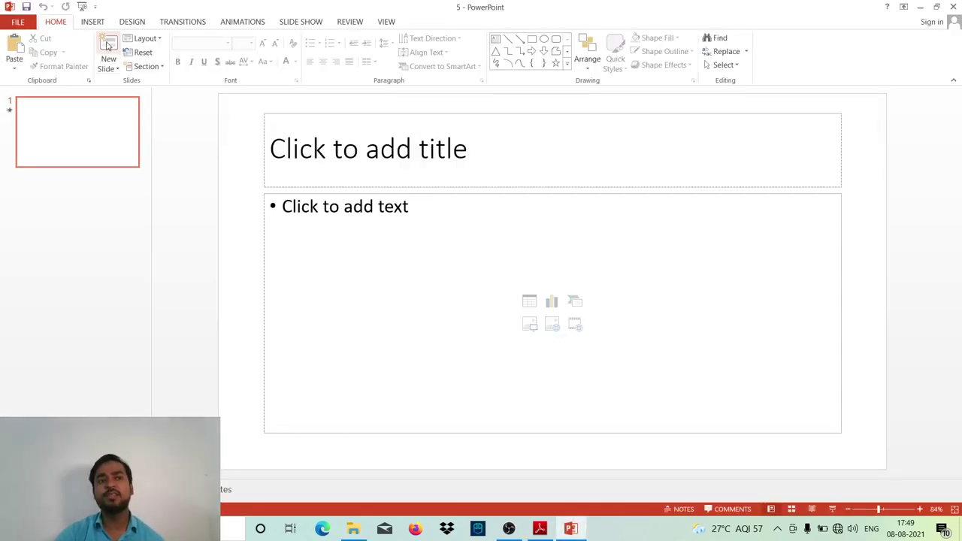
click(108, 46)
click(108, 45)
click(107, 45)
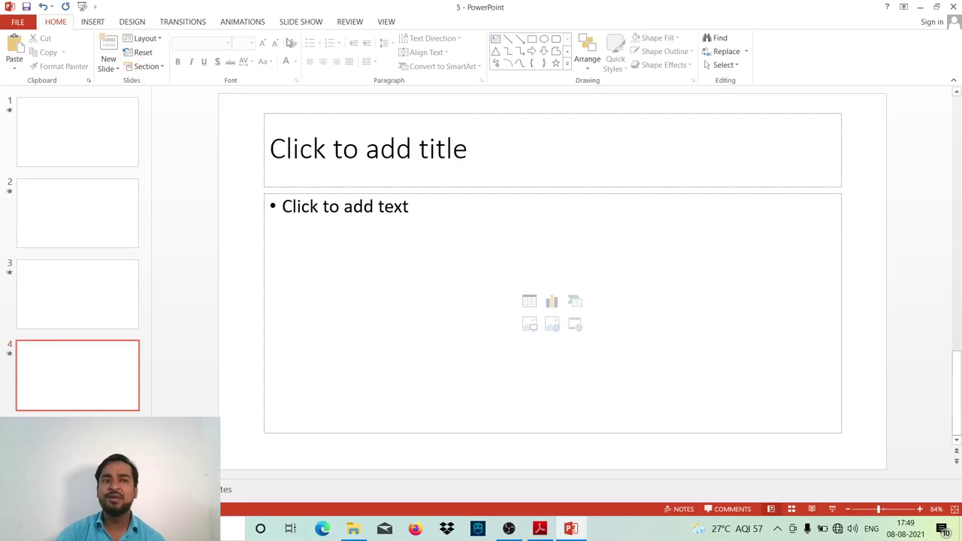
- Apply the Push transition with the From Top direction to the first slide
click(197, 23)
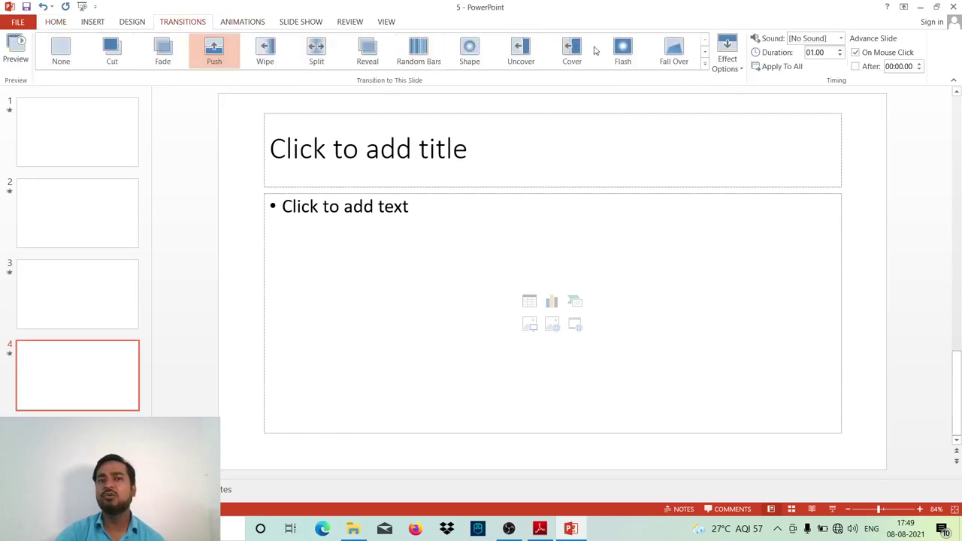
click(705, 64)
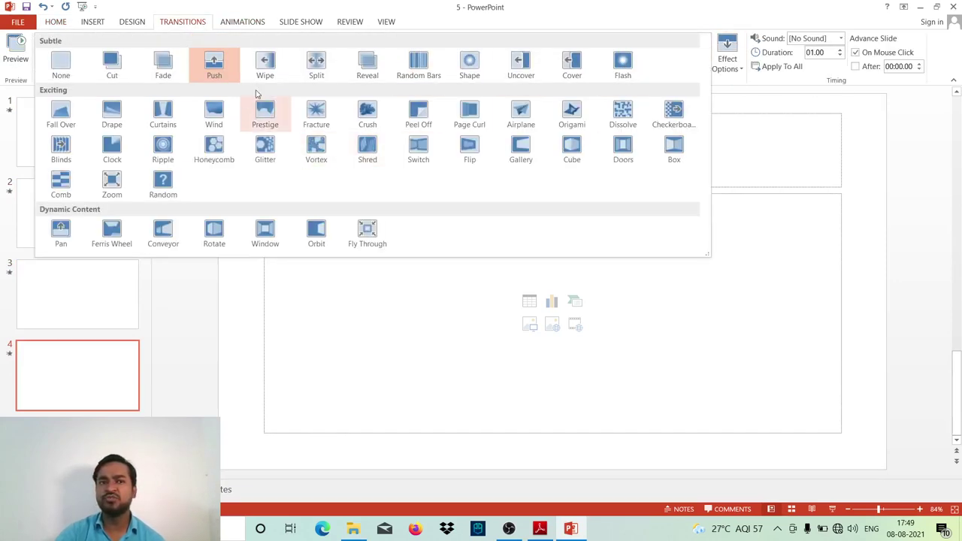
click(214, 64)
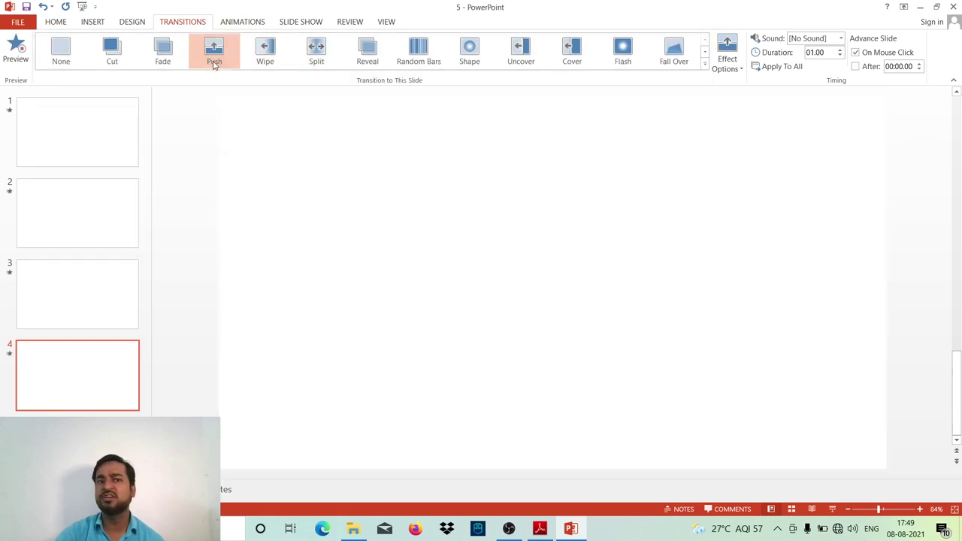
click(737, 74)
click(761, 166)
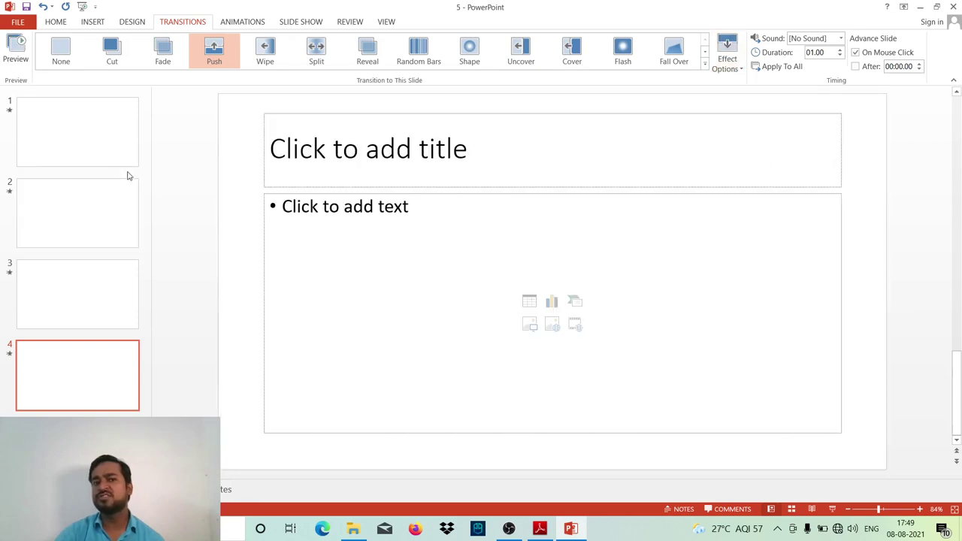
click(105, 128)
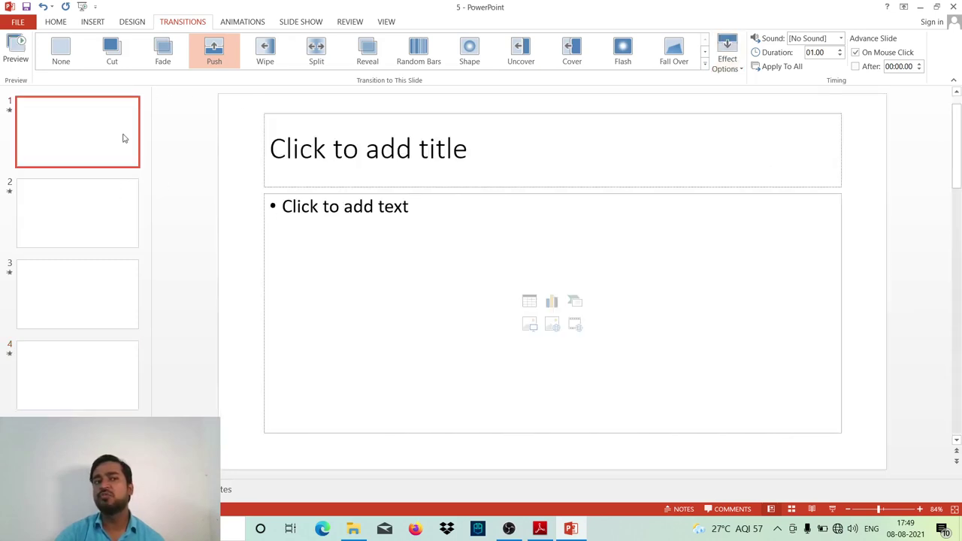
click(726, 67)
click(737, 166)
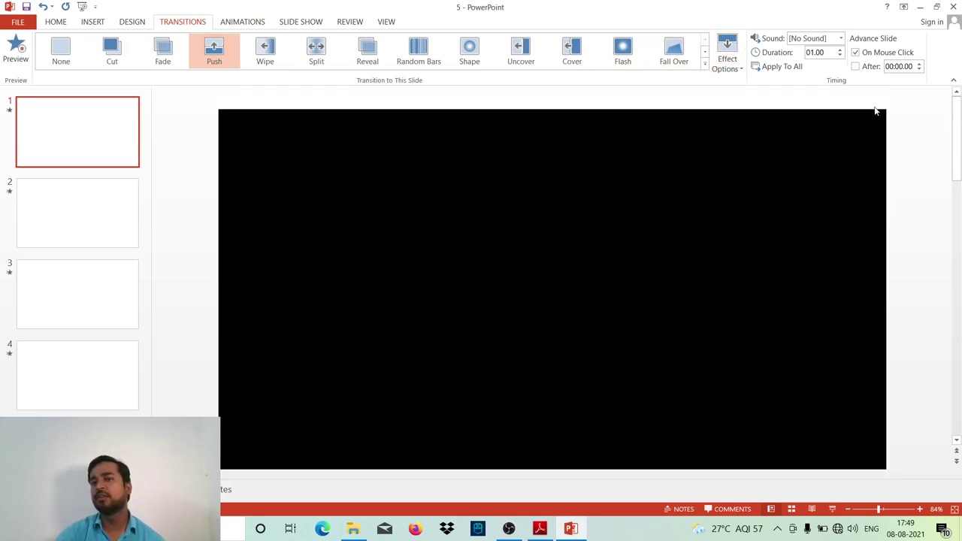
- Apply Push from Top to all four slides, check them, then save and close 5.pptx
click(75, 210)
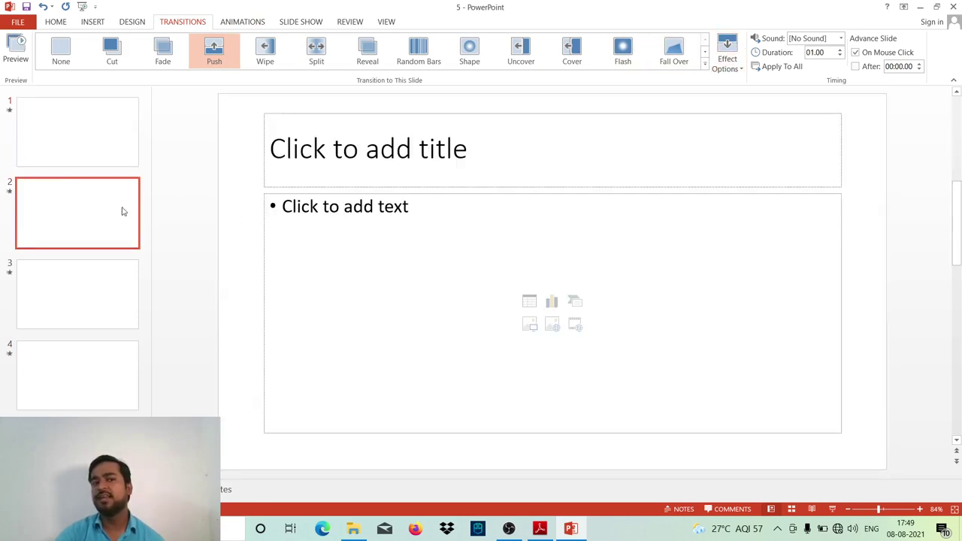
click(102, 150)
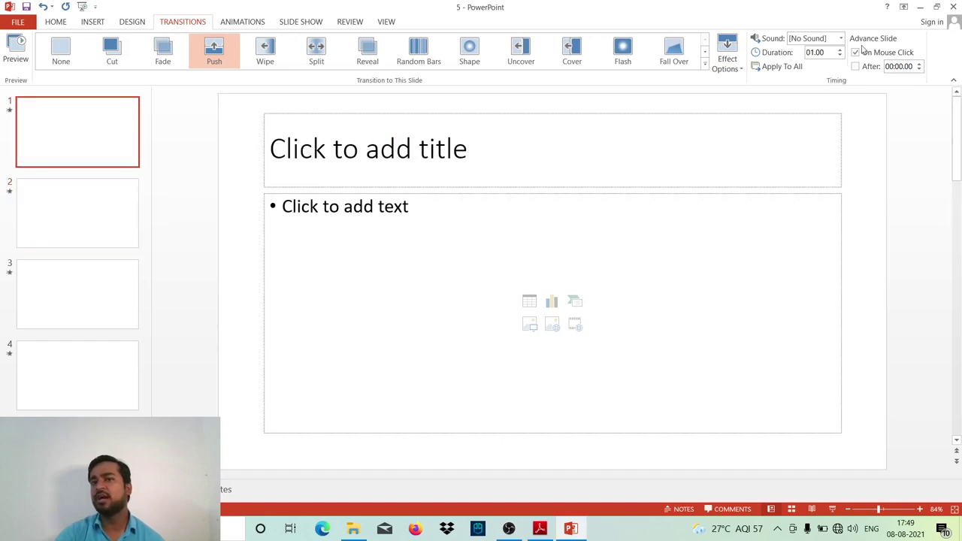
click(781, 67)
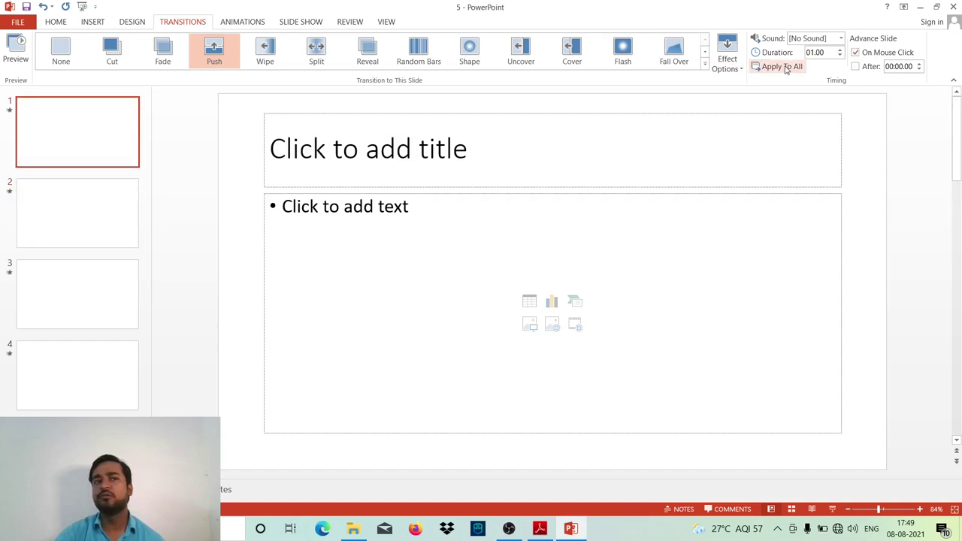
click(80, 197)
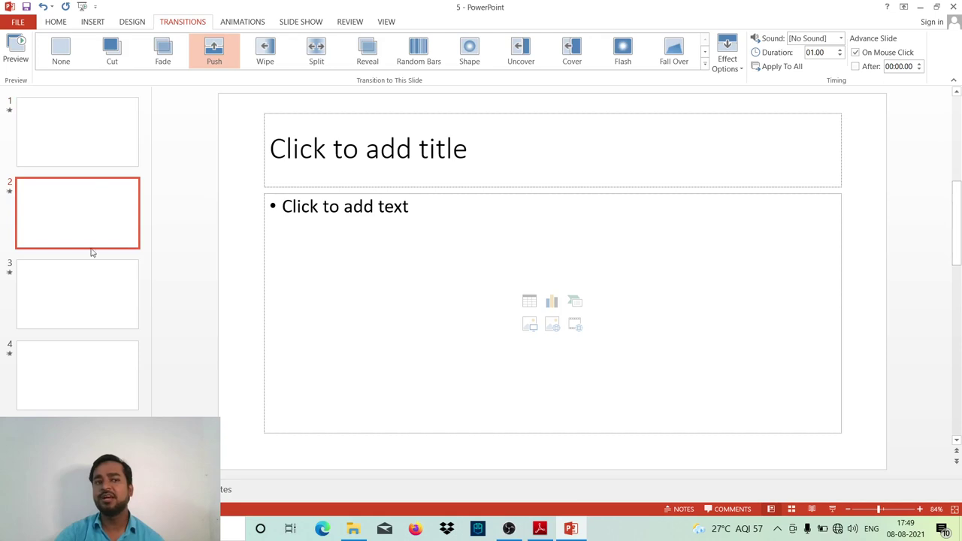
click(70, 372)
click(108, 103)
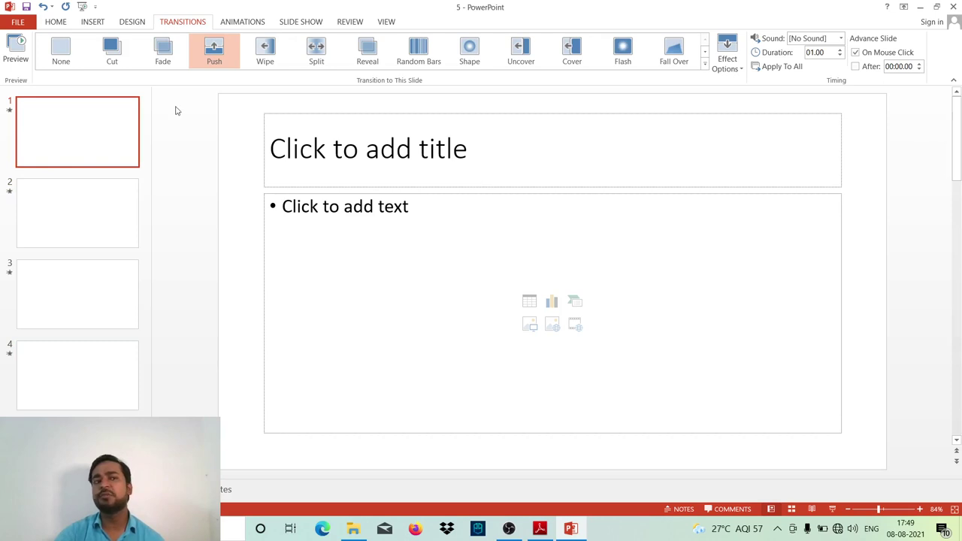
click(214, 49)
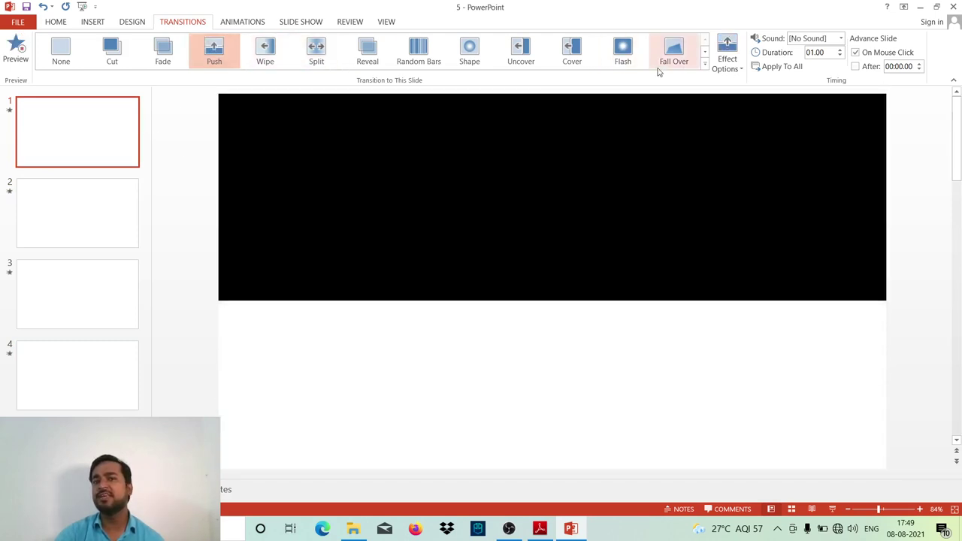
click(726, 60)
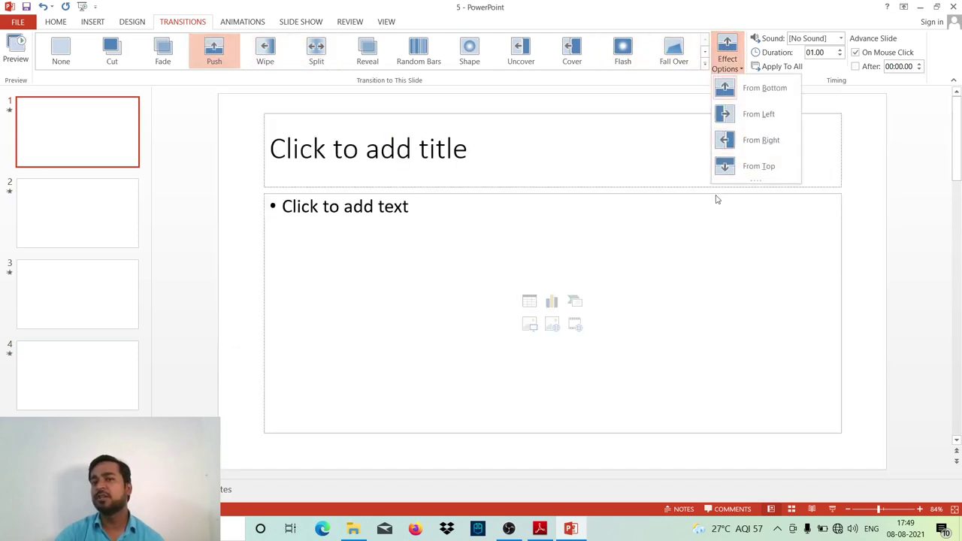
click(756, 164)
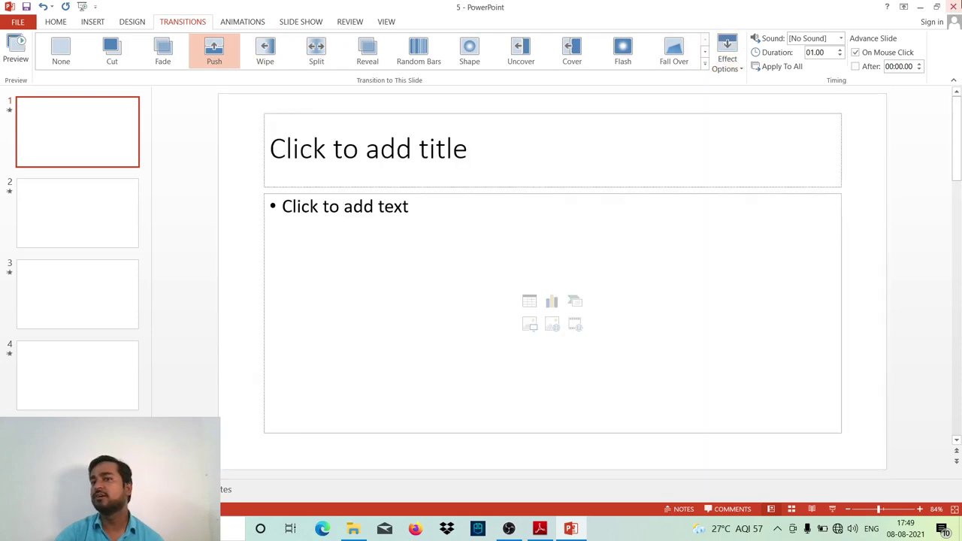
click(954, 7)
click(431, 281)
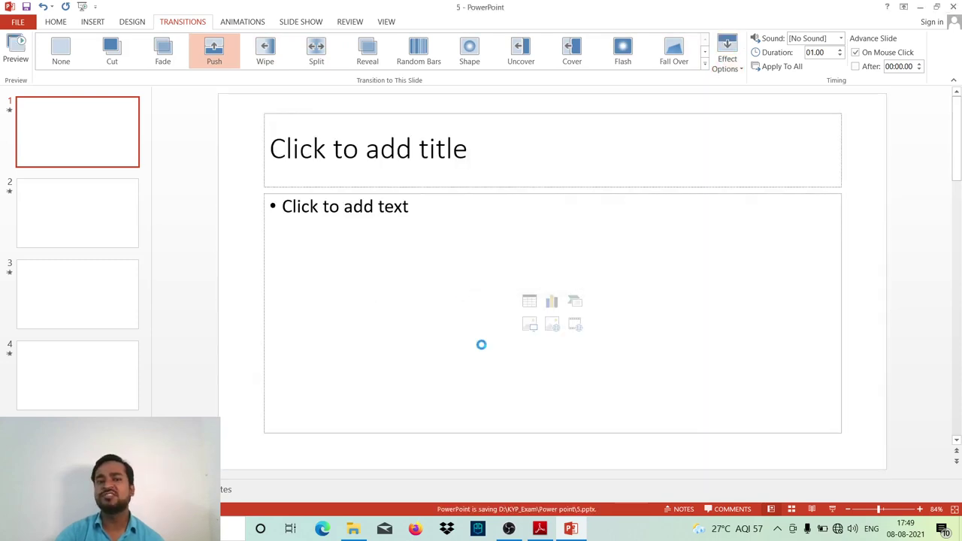
- Read question 6 on the checkerboard effect in the PDF, then return to the Power point folder
click(539, 529)
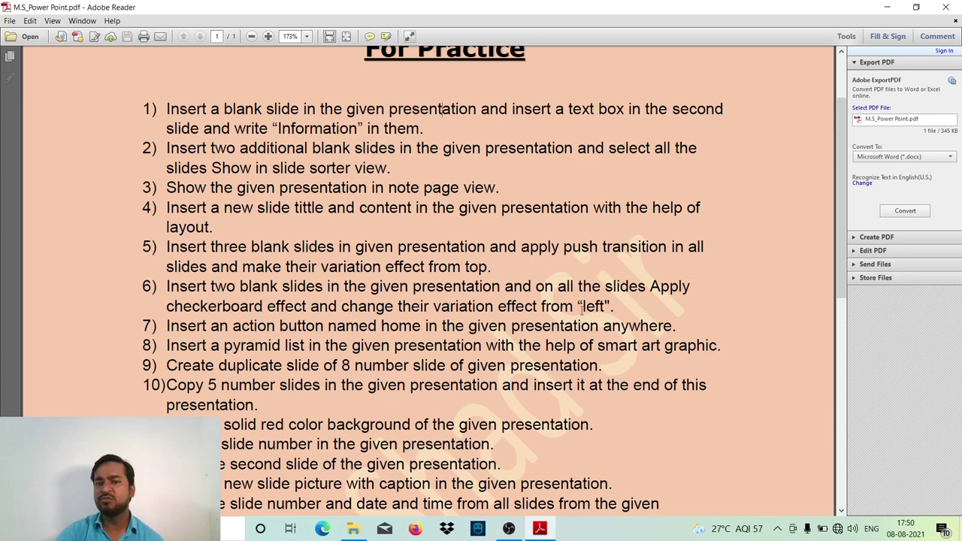
click(353, 528)
- Open 6.pptx and add two new slides
double_click(485, 147)
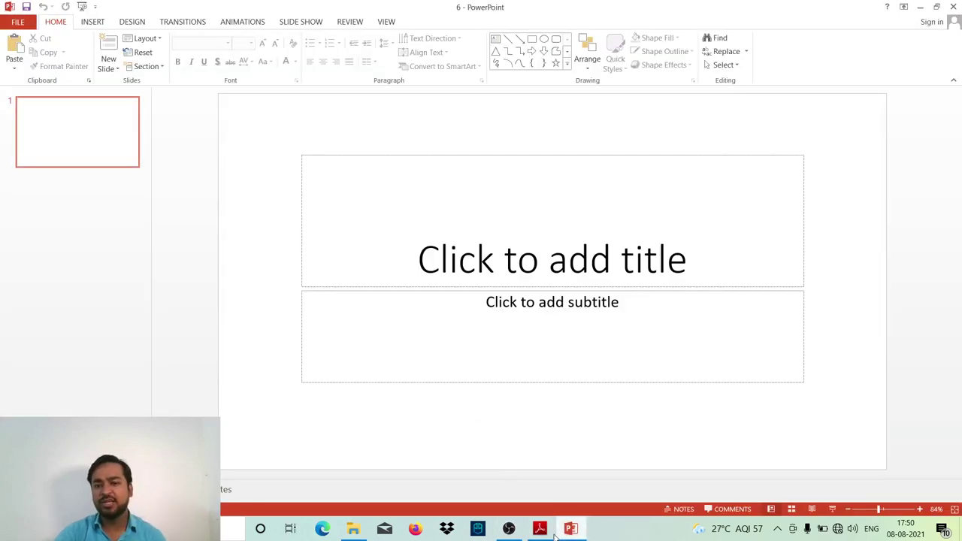
mouse_move(540, 529)
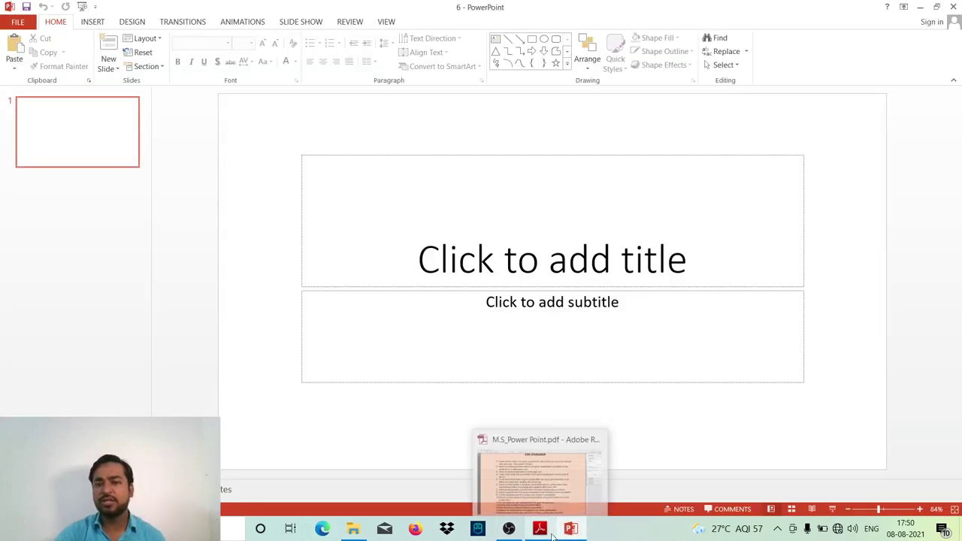
mouse_move(541, 466)
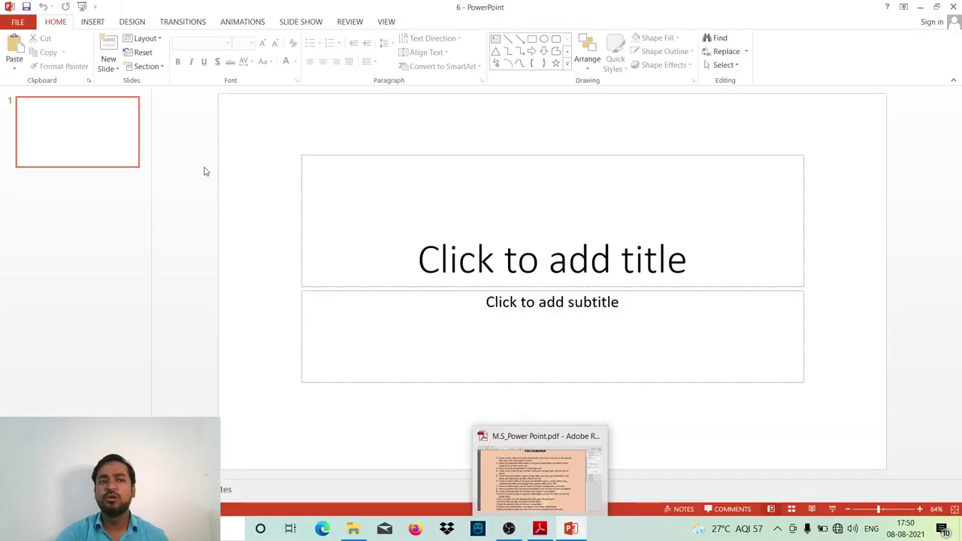
click(110, 40)
click(111, 40)
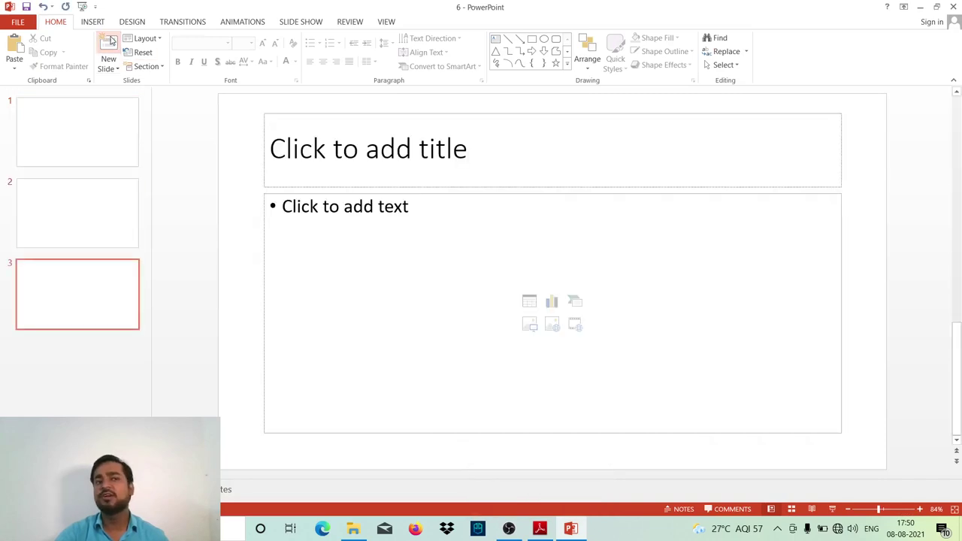
- Apply the Checkerboard transition from the left, then save and close 6.pptx
click(164, 24)
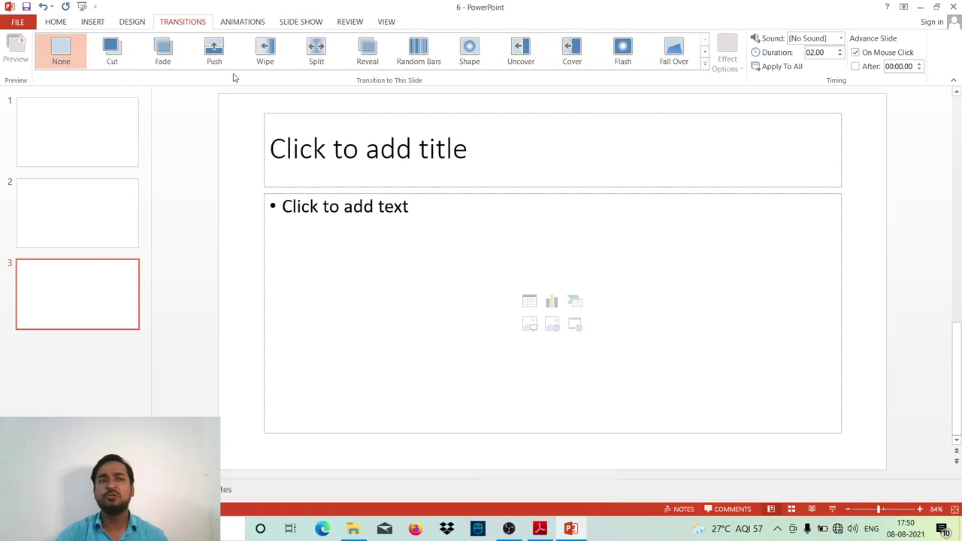
click(703, 65)
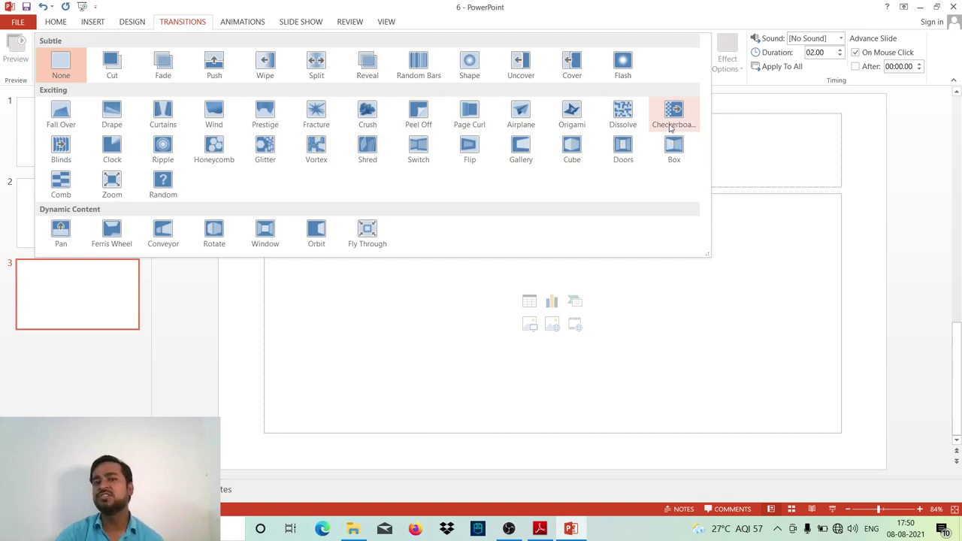
click(672, 120)
click(727, 60)
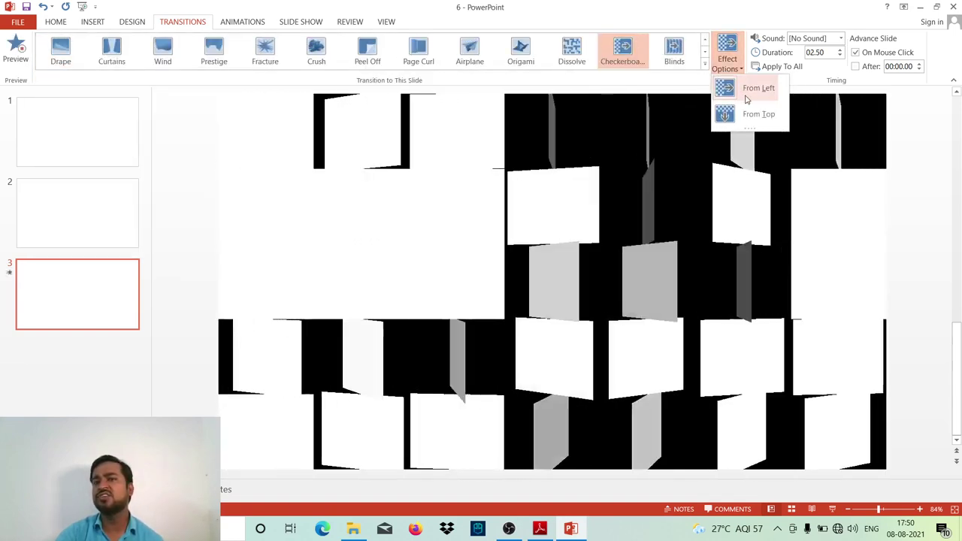
click(751, 92)
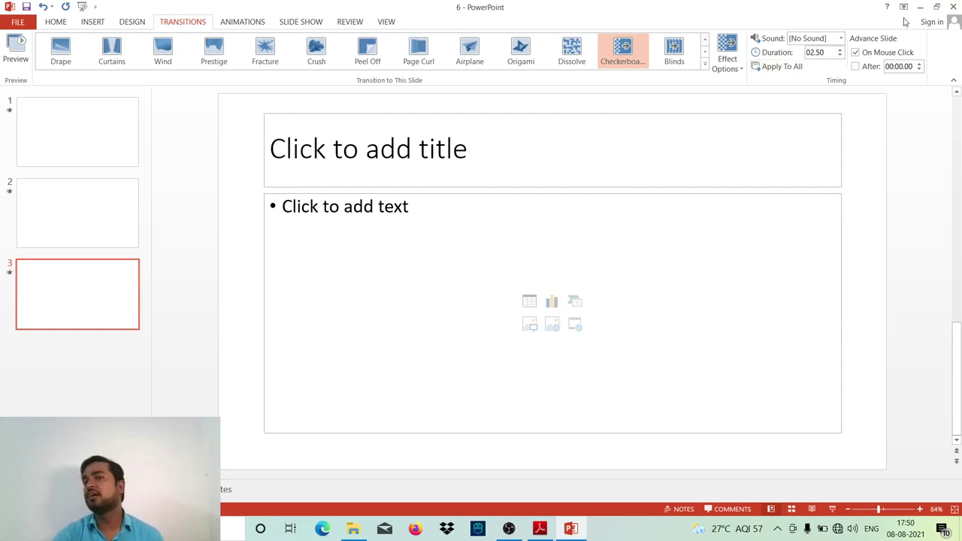
click(953, 6)
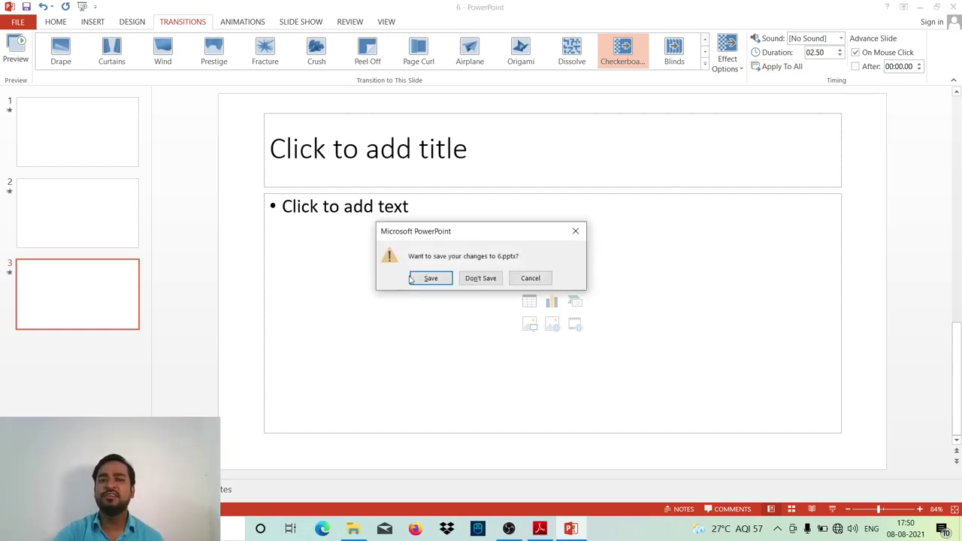
click(436, 278)
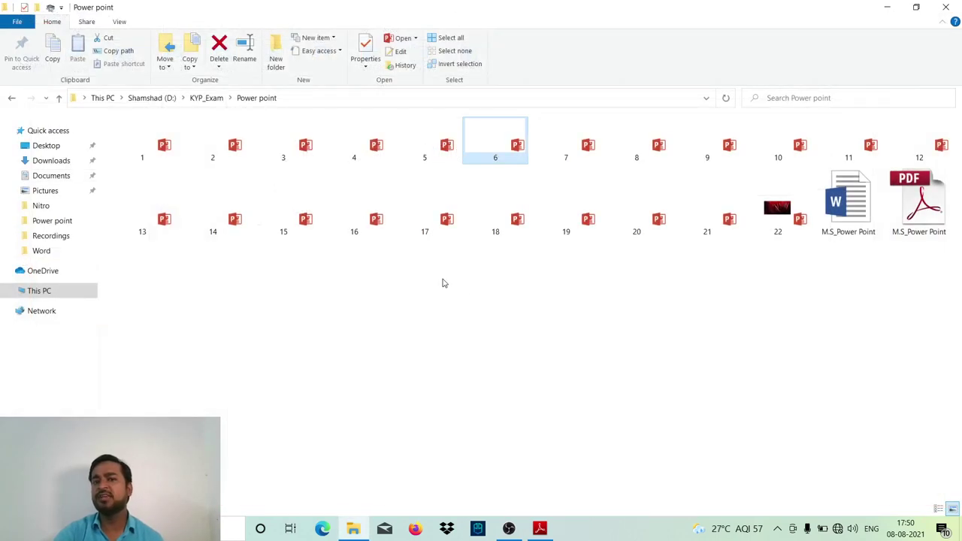
- Scroll the PDF to question 7 and switch back to the Power point folder
click(540, 529)
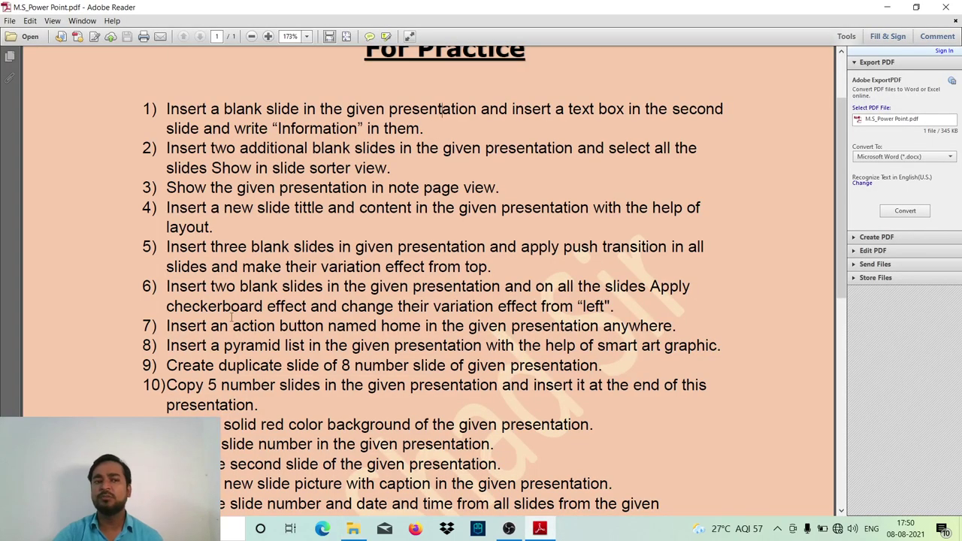
scroll(442, 111, down, 3)
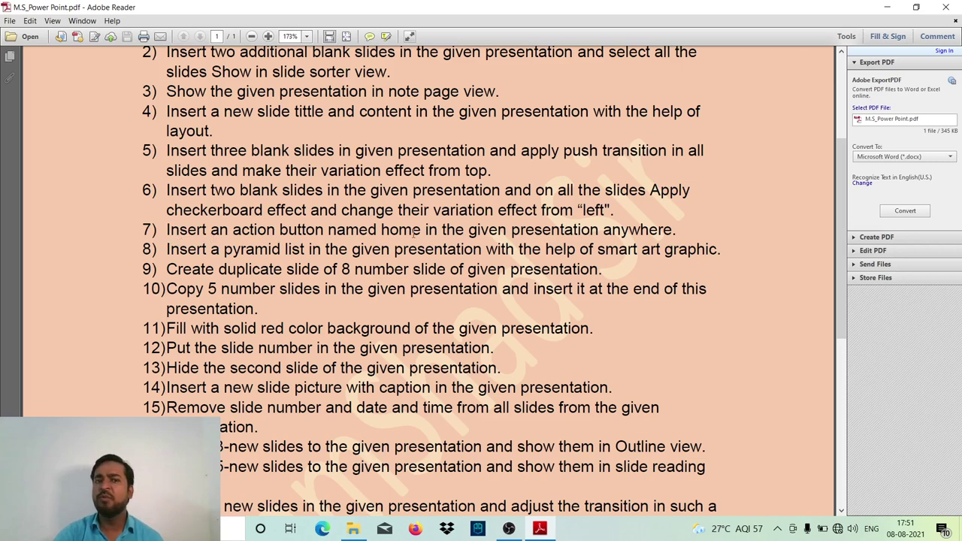
click(352, 529)
- Open 7.pptx, draw a Home action button at the bottom of the title slide, and save on close
double_click(579, 163)
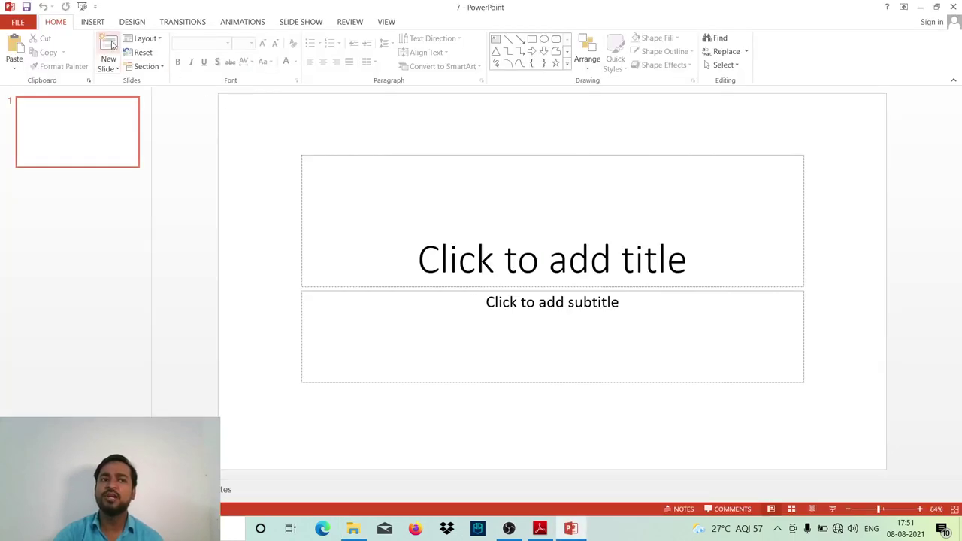
click(93, 23)
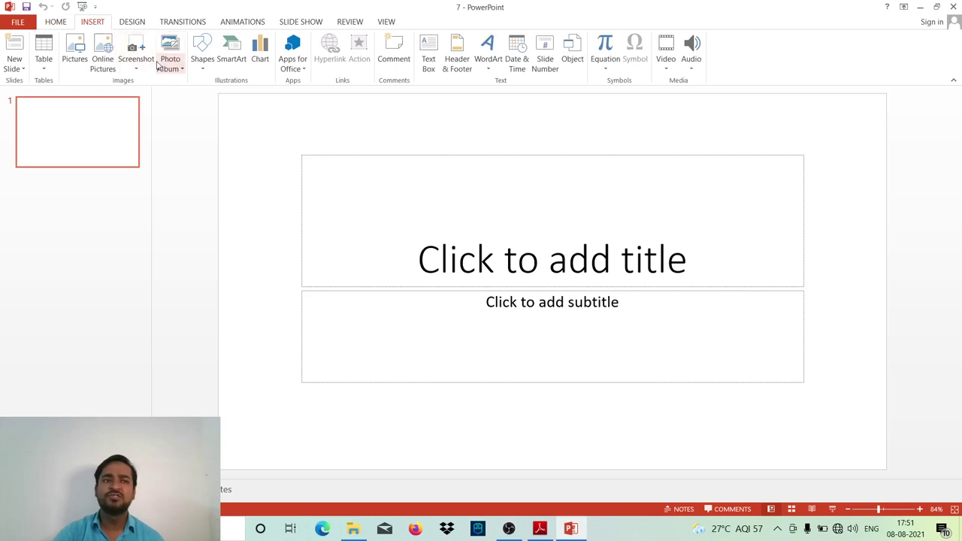
click(203, 54)
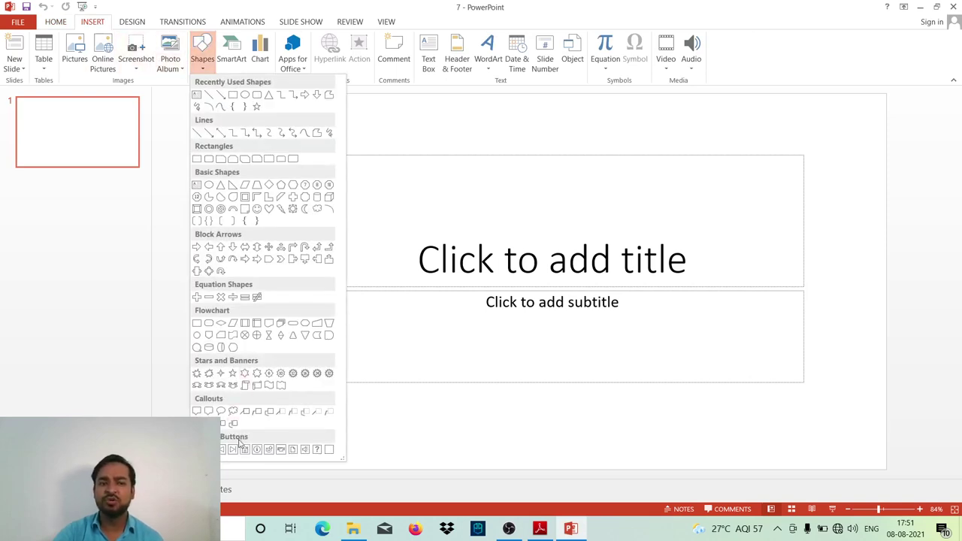
key(Escape)
drag(337, 410, 468, 469)
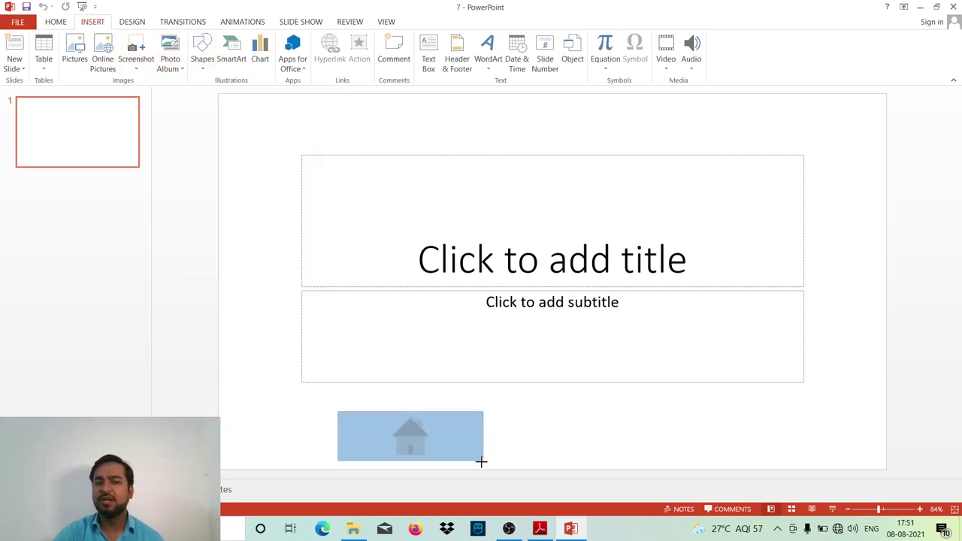
click(514, 369)
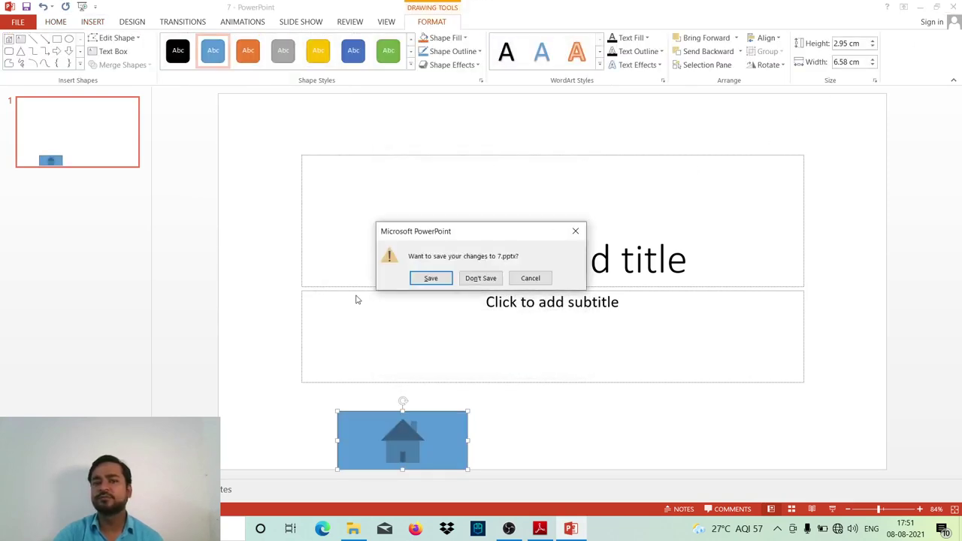
click(430, 278)
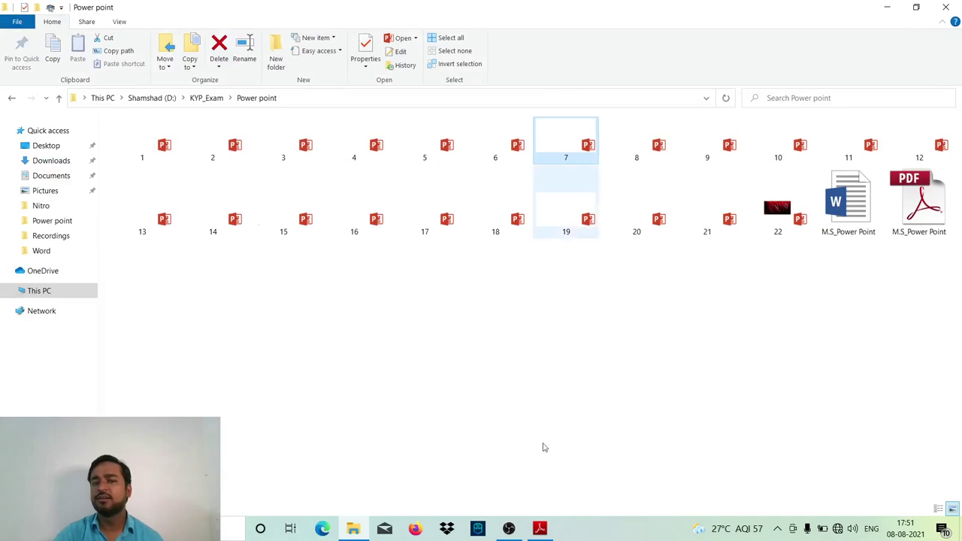
click(540, 529)
scroll(241, 375, down, 1)
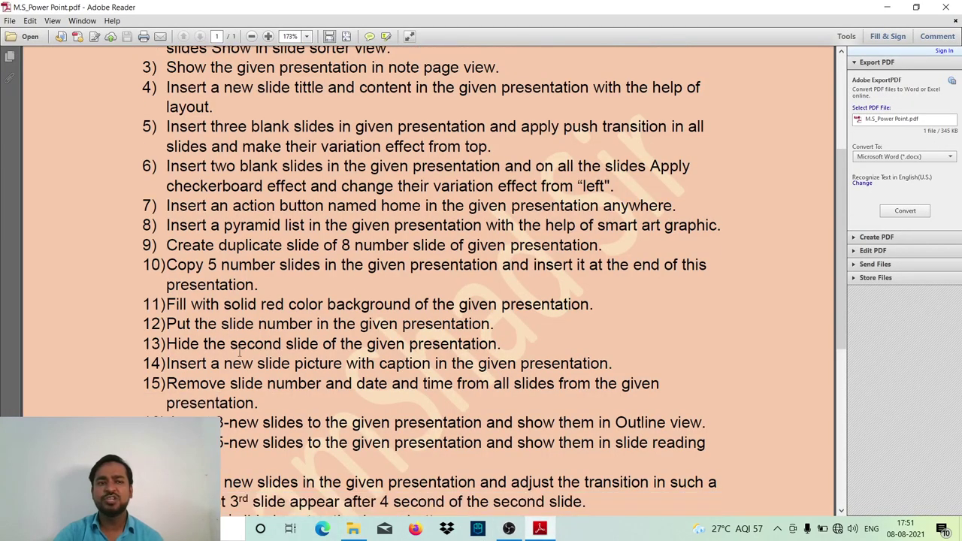
scroll(221, 323, down, 1)
scroll(220, 323, down, 1)
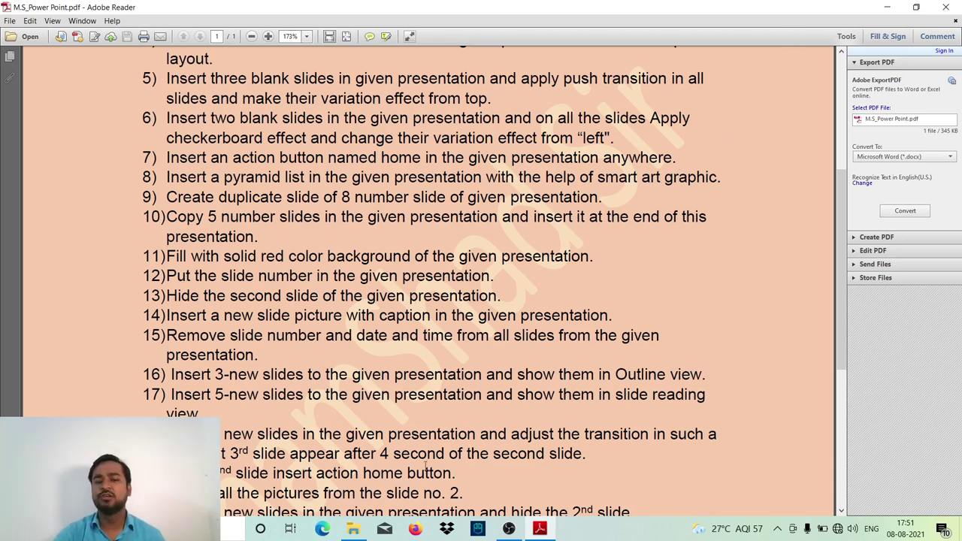
click(352, 529)
- Open 8.pptx, insert a Pyramid List SmartArt graphic on the first slide, then save and close
click(643, 139)
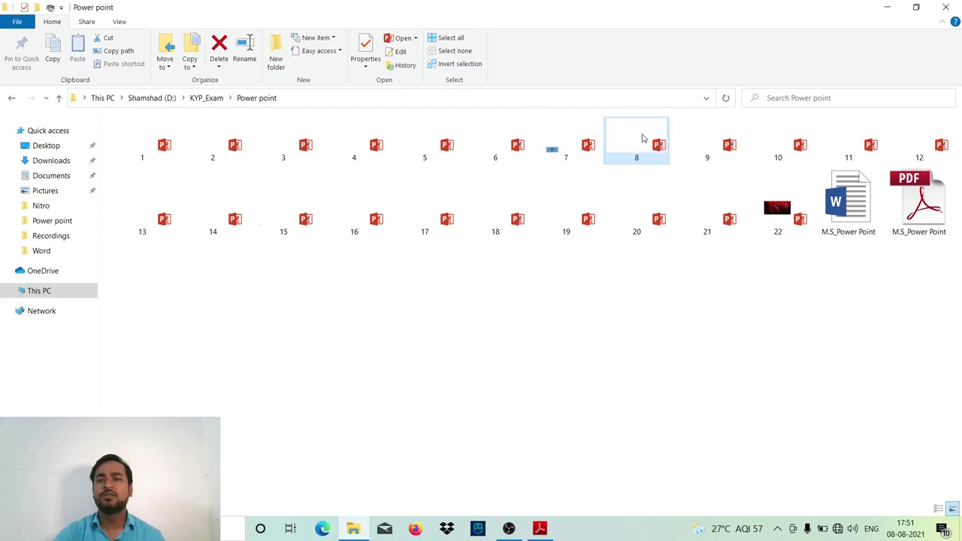
double_click(643, 138)
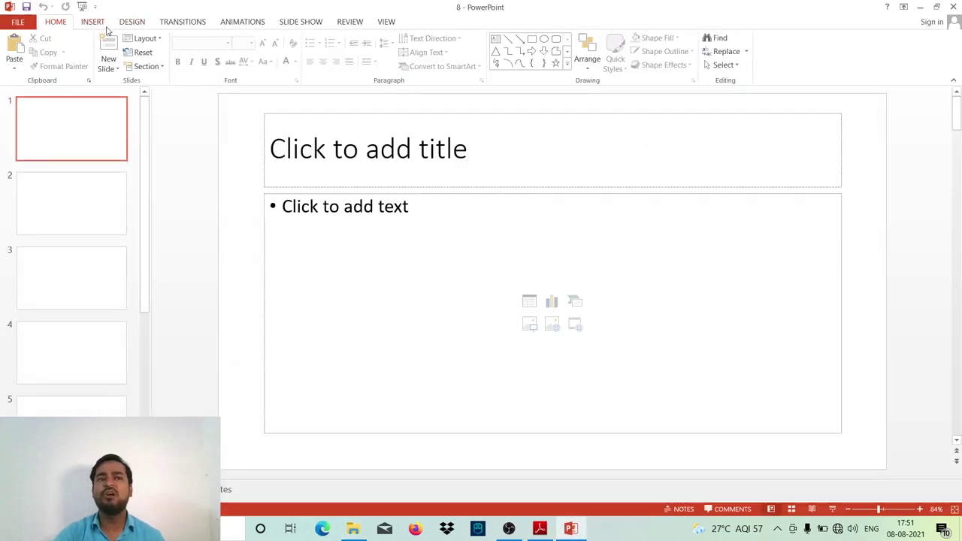
click(93, 25)
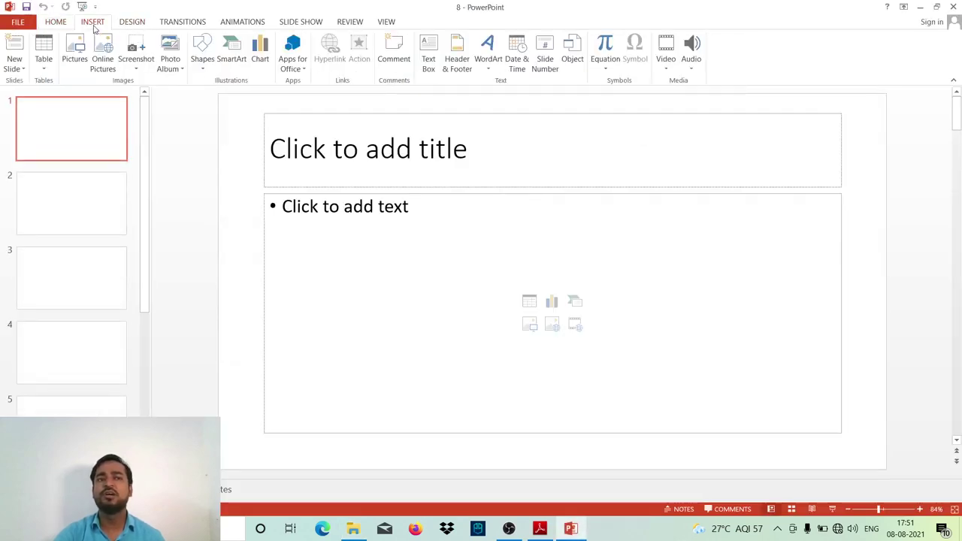
click(234, 60)
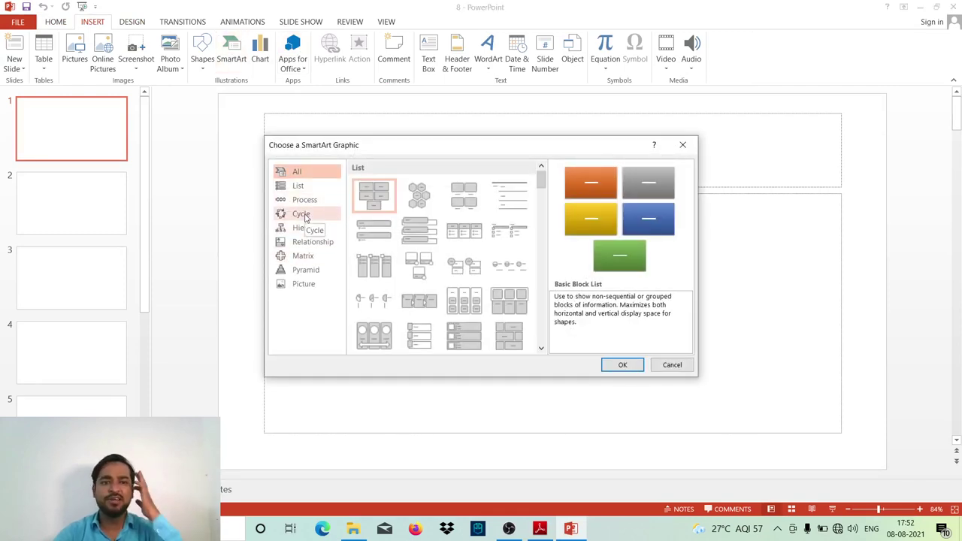
click(313, 270)
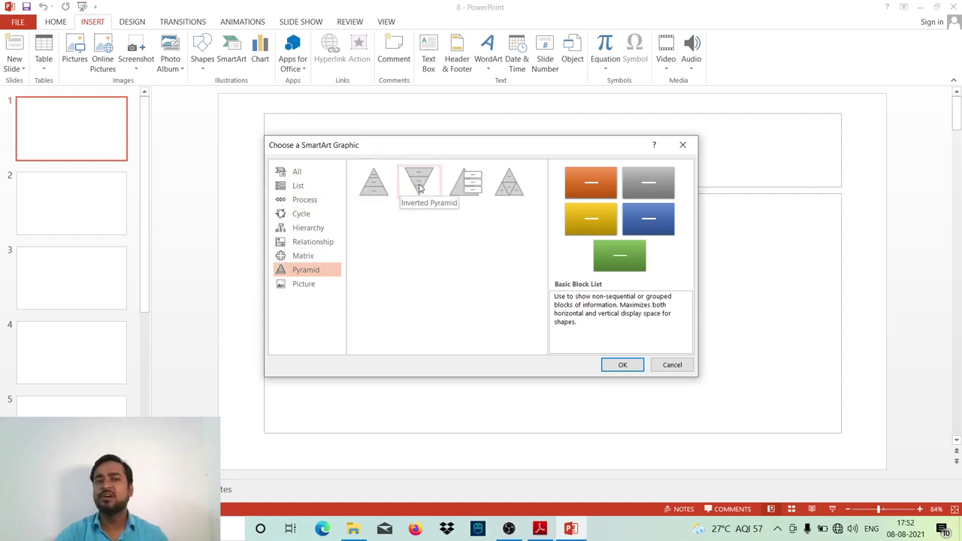
click(480, 188)
click(624, 365)
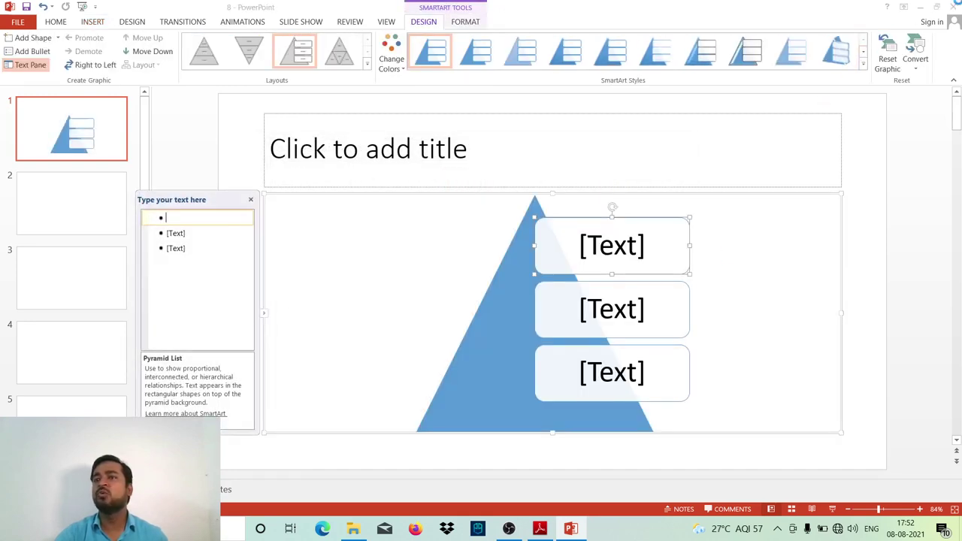
key(alt+F4)
click(435, 280)
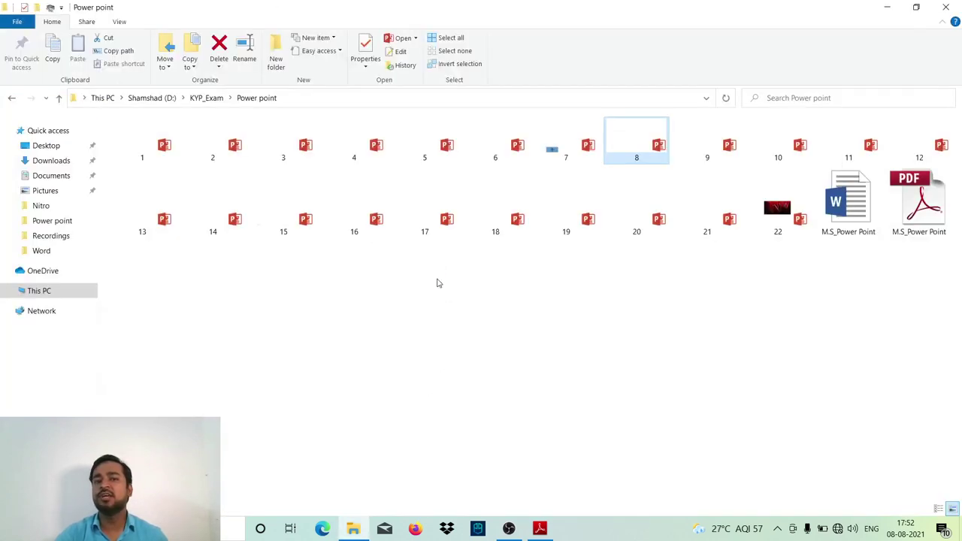
click(540, 529)
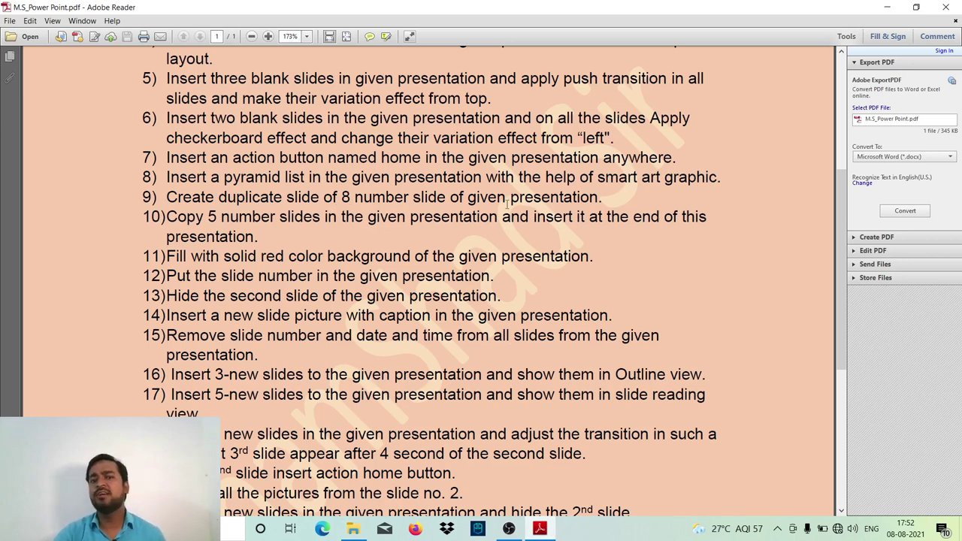
click(353, 528)
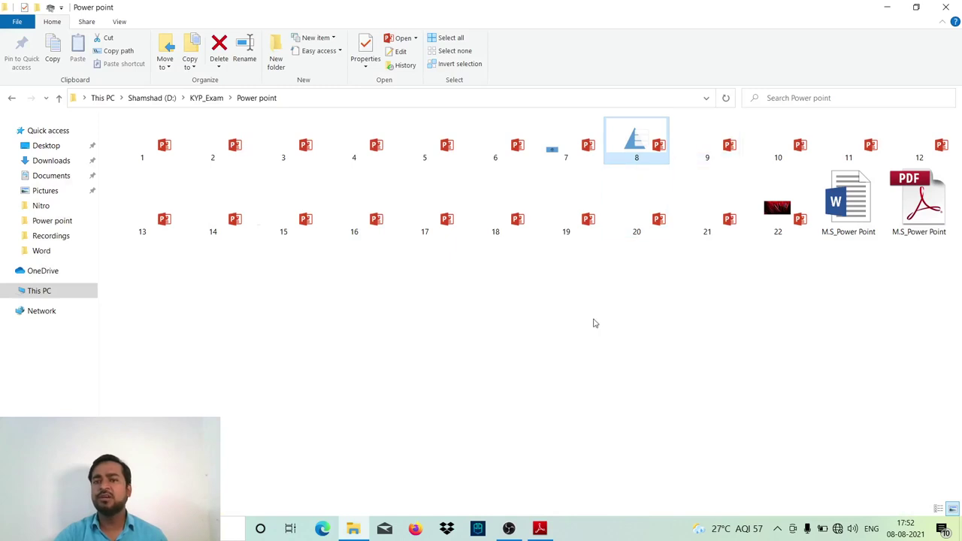
click(540, 528)
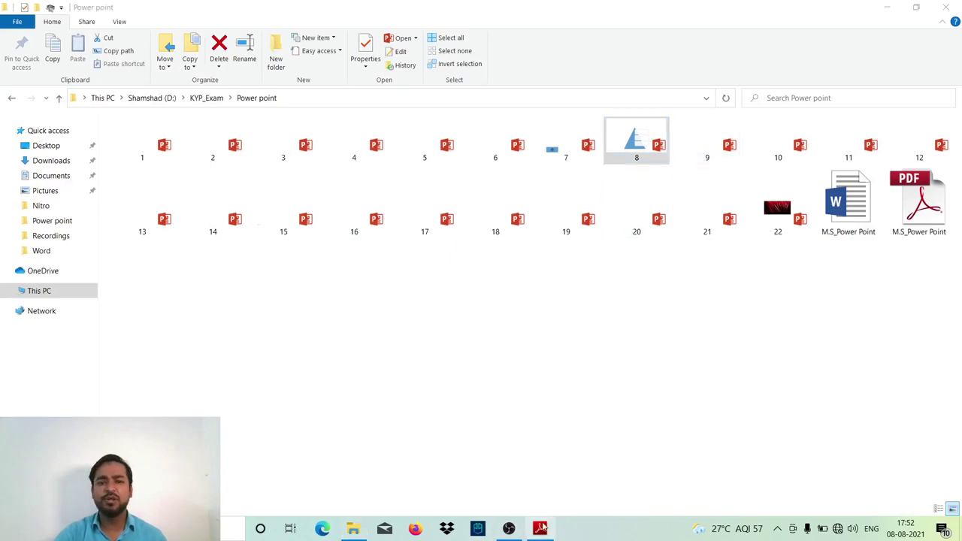
click(542, 529)
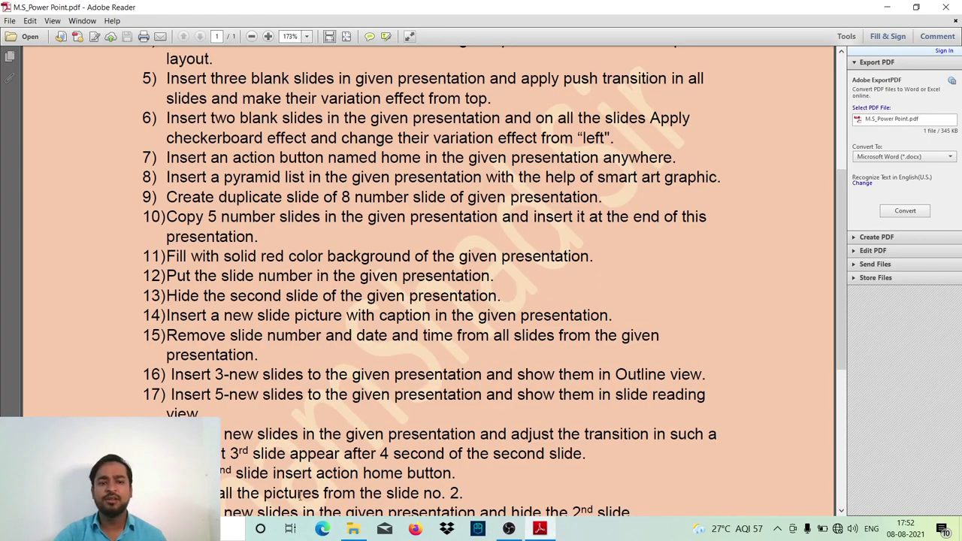
click(353, 529)
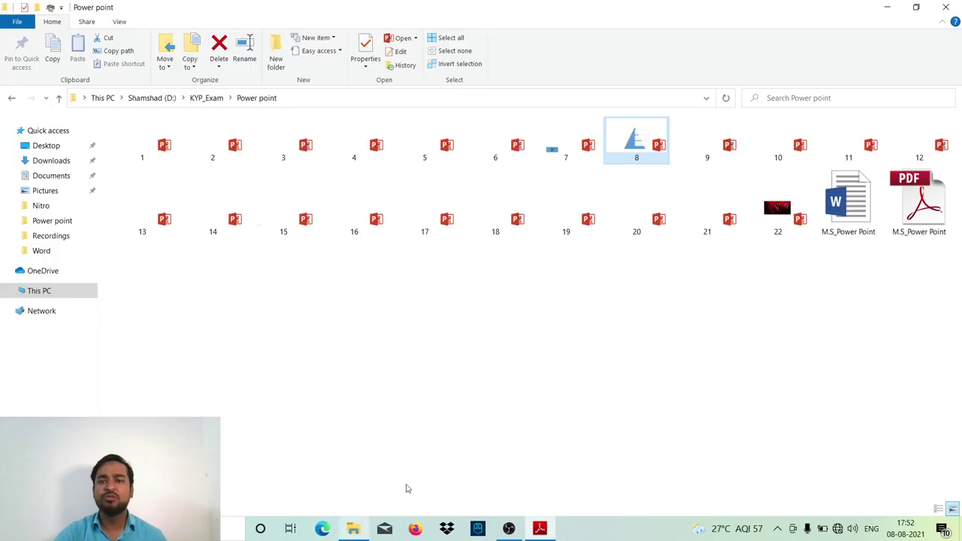
click(718, 157)
- Open 9.pptx and duplicate slide 8 "Information technology" as a new slide 9
double_click(718, 158)
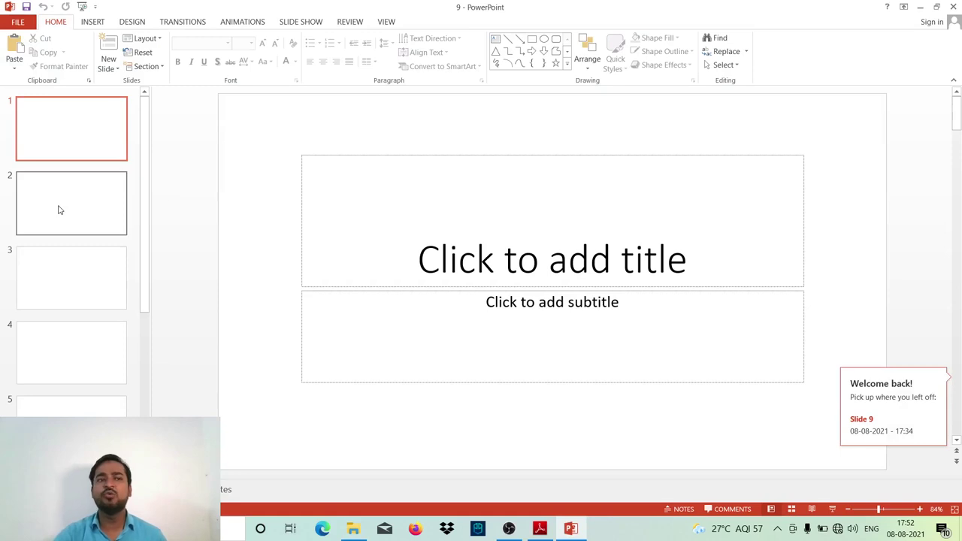
scroll(58, 210, down, 3)
scroll(58, 212, down, 1)
click(65, 348)
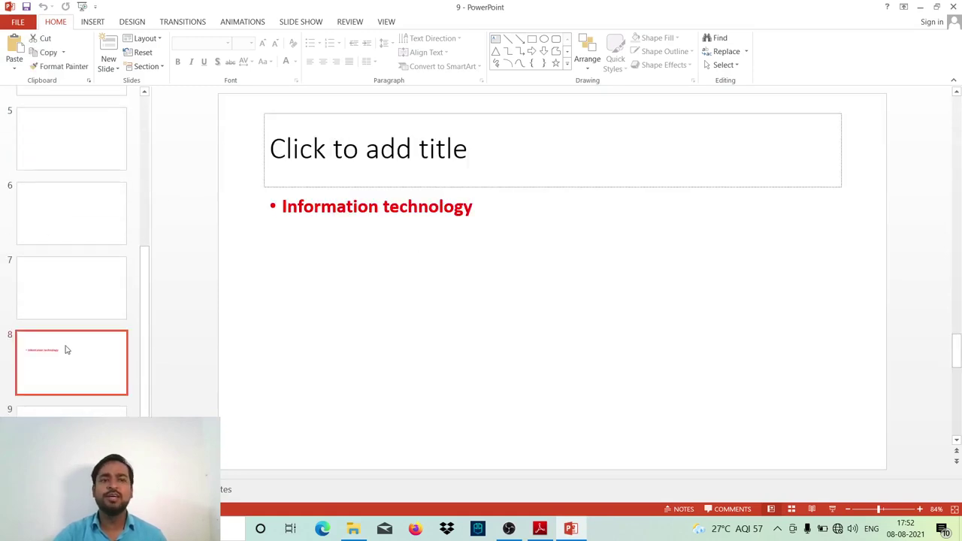
right_click(66, 349)
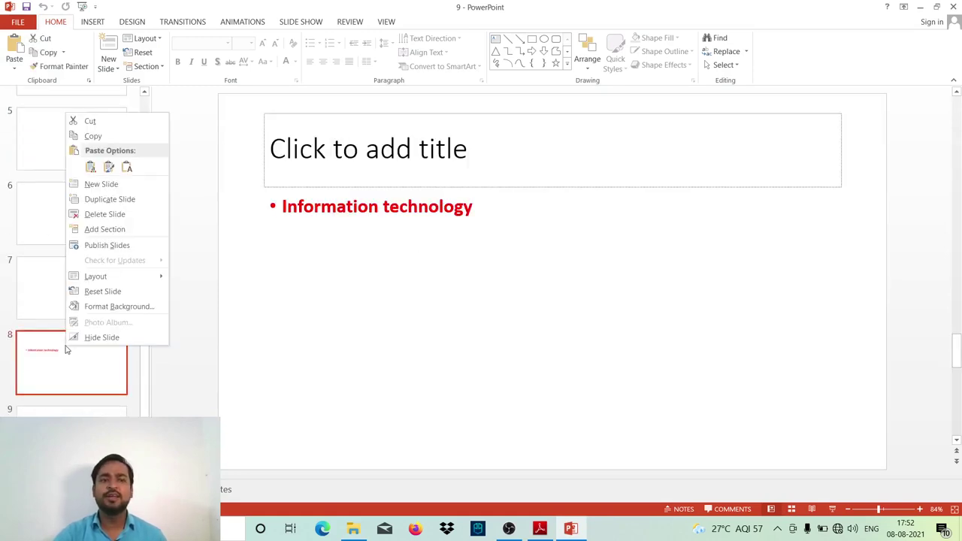
click(95, 199)
scroll(82, 315, down, 1)
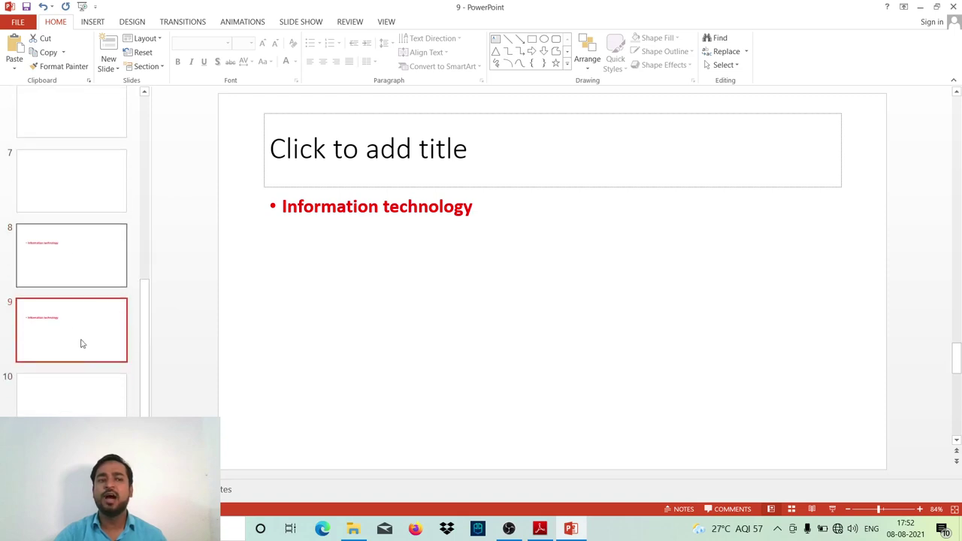
click(87, 242)
click(79, 323)
click(90, 269)
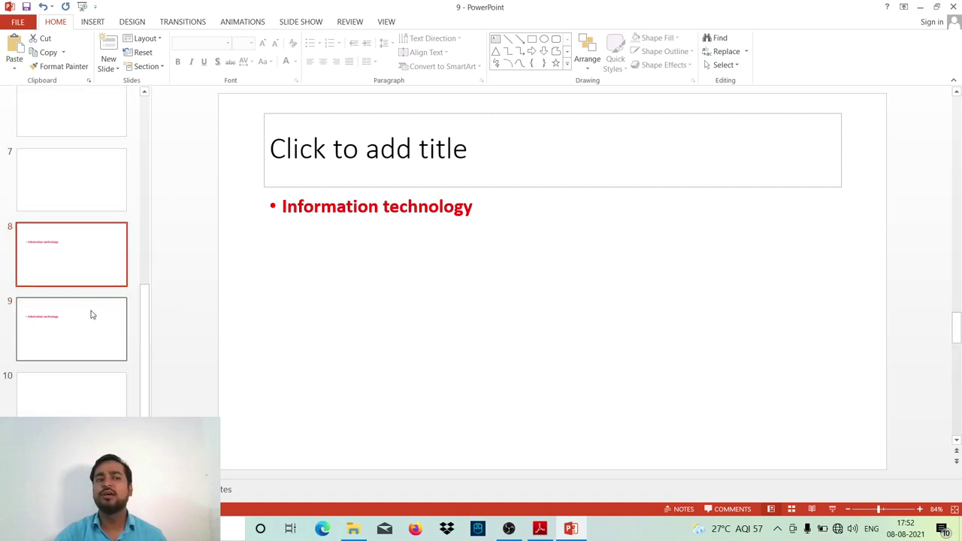
click(91, 315)
click(92, 269)
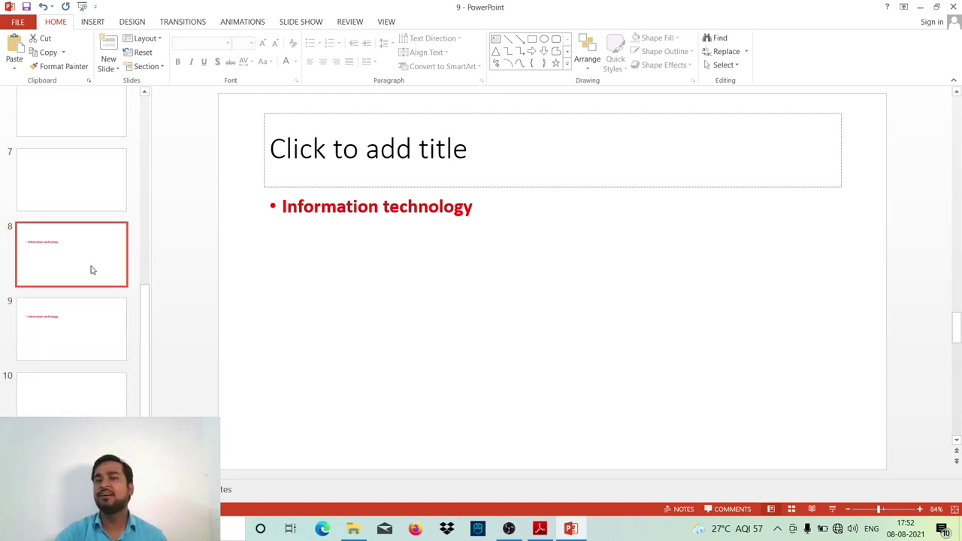
- Save and close 9.pptx, check the task list PDF, and return to the practice folder
click(949, 7)
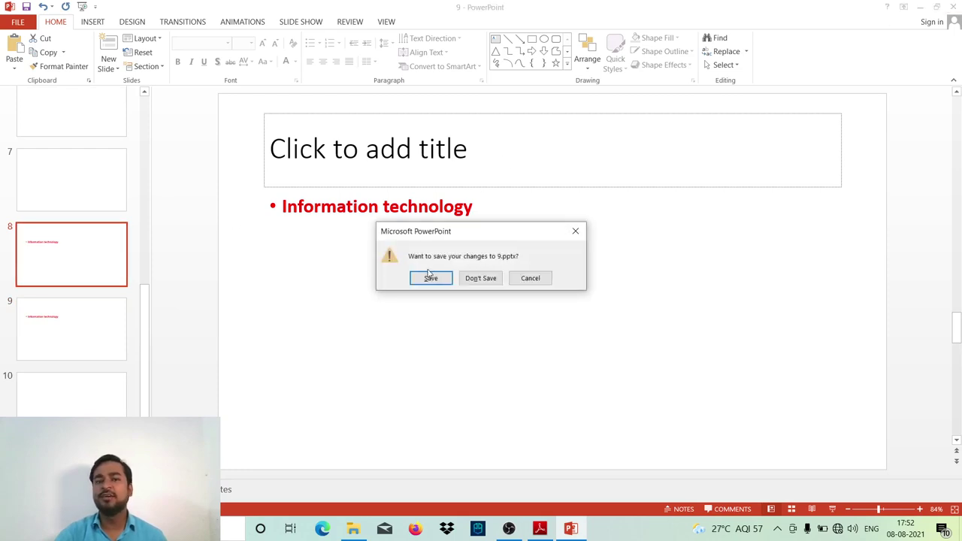
click(431, 276)
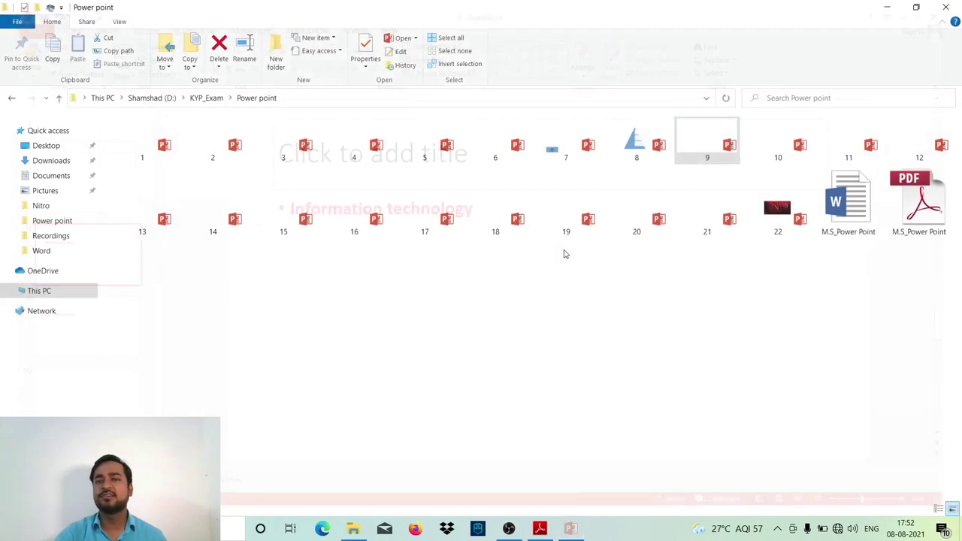
click(542, 530)
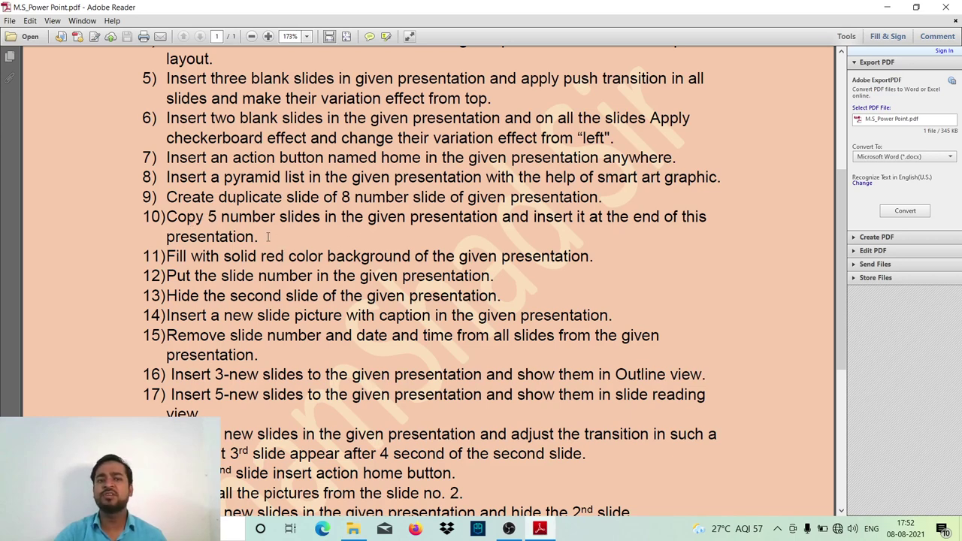
click(353, 528)
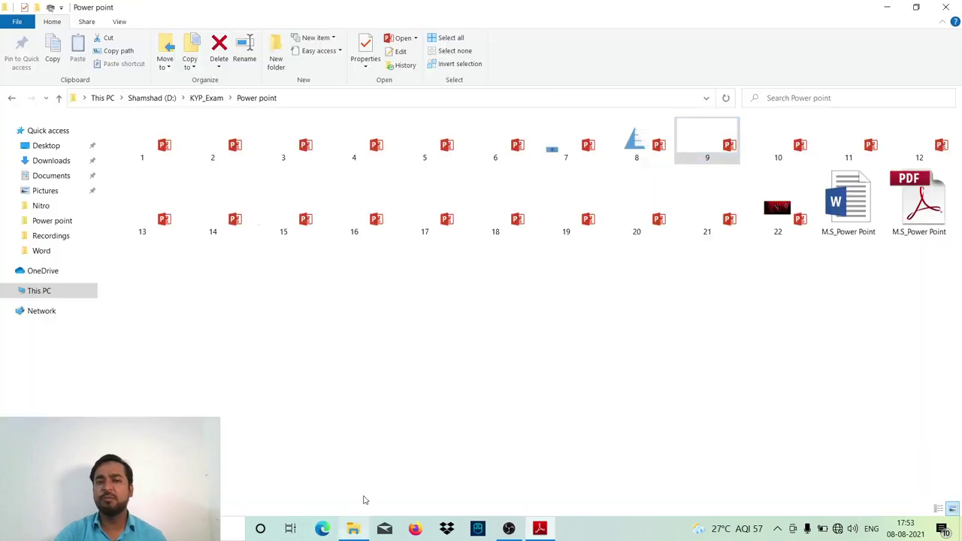
- Open 10.pptx and copy slide 5
double_click(778, 145)
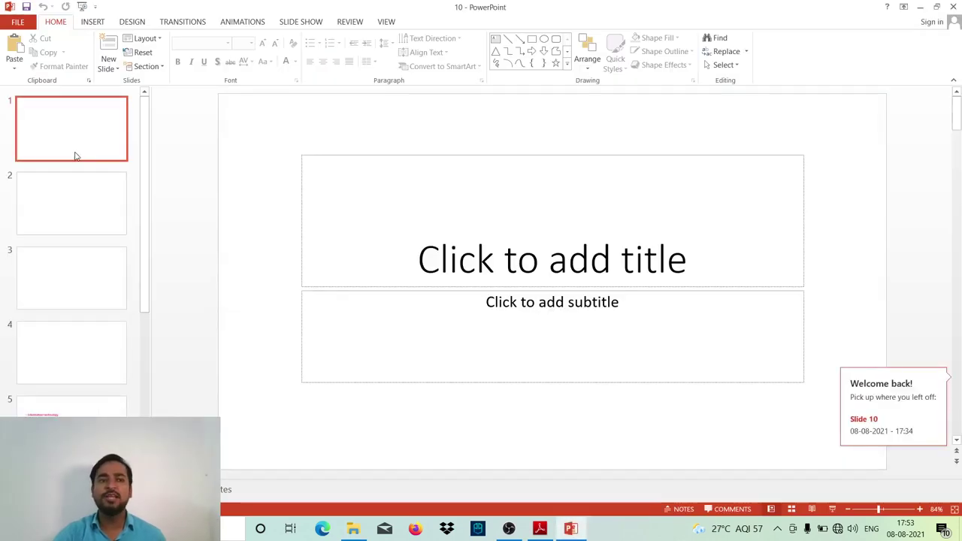
scroll(92, 303, down, 1)
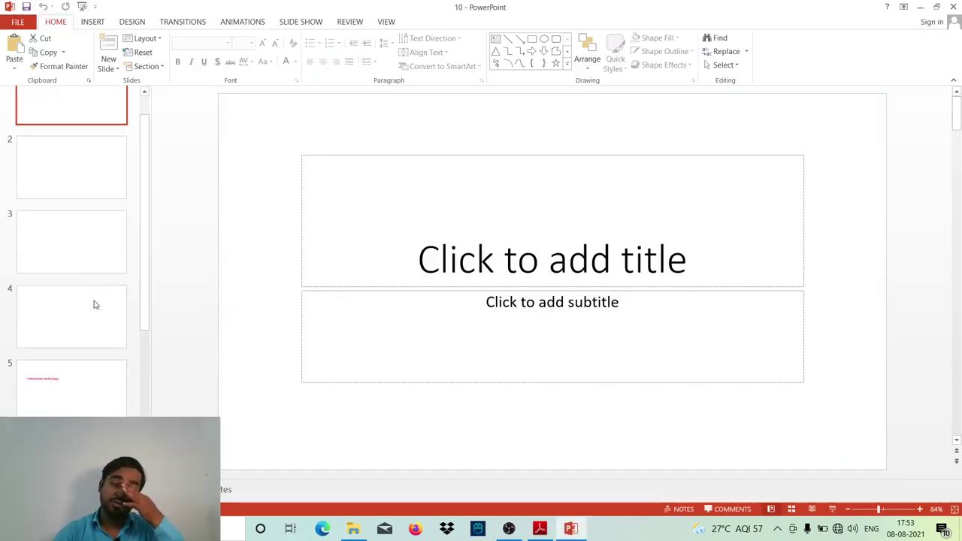
click(65, 390)
right_click(65, 387)
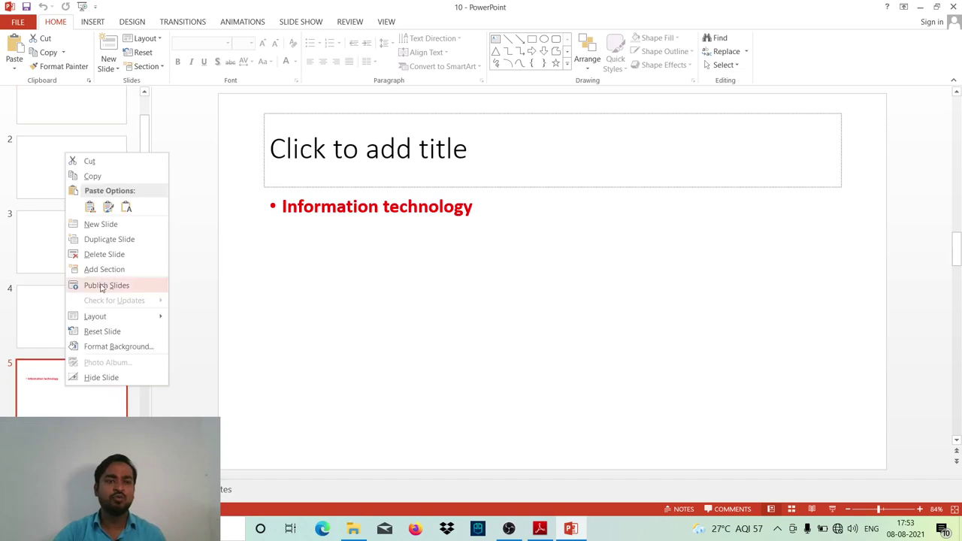
click(93, 176)
- Paste the copied slide after slide 7 using the destination theme
scroll(28, 276, down, 3)
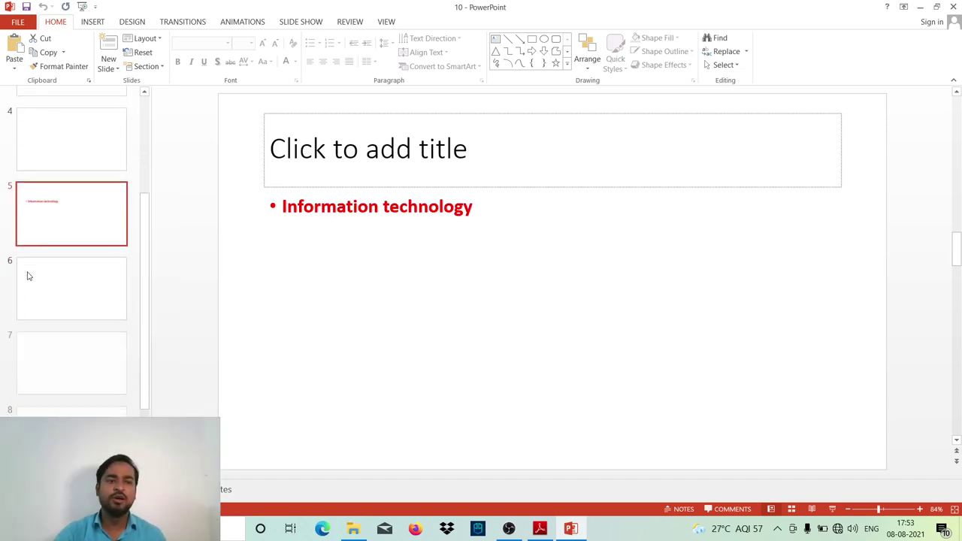
scroll(28, 298, down, 3)
click(44, 215)
right_click(42, 214)
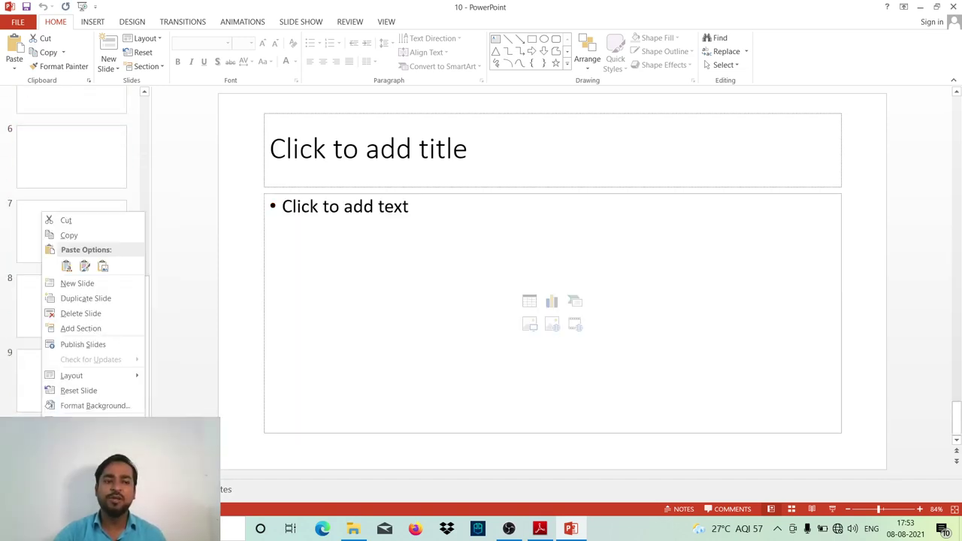
click(68, 267)
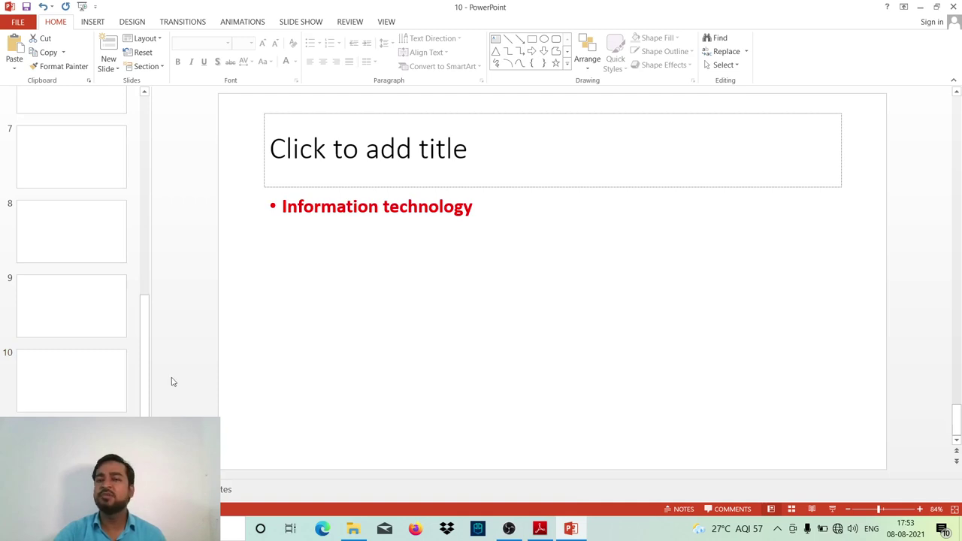
- Save and close 10.pptx, check the task list PDF, and return to the practice folder
click(954, 7)
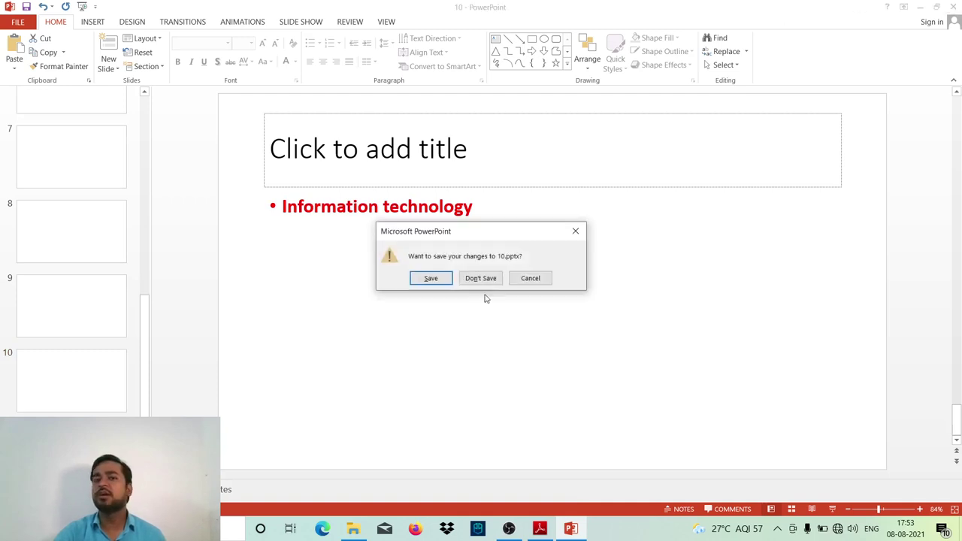
click(446, 279)
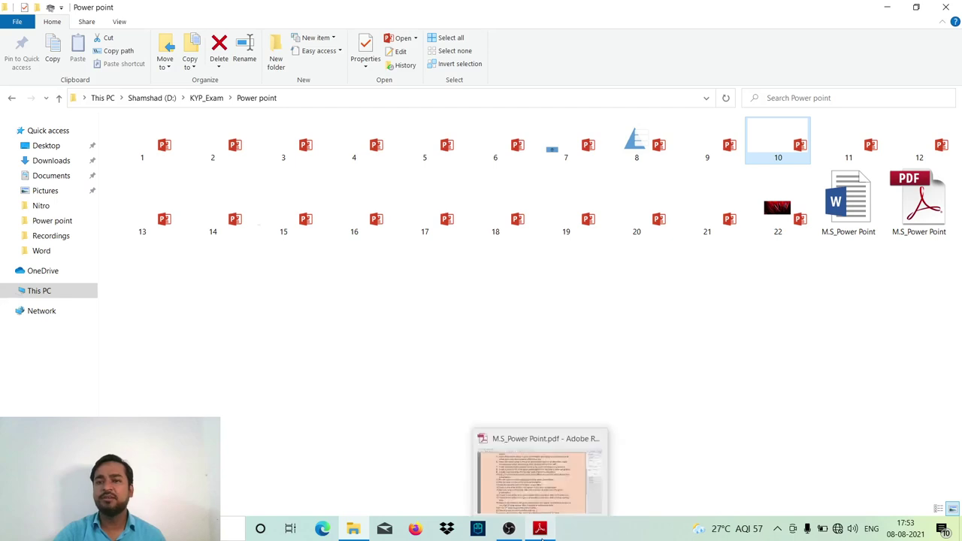
click(542, 532)
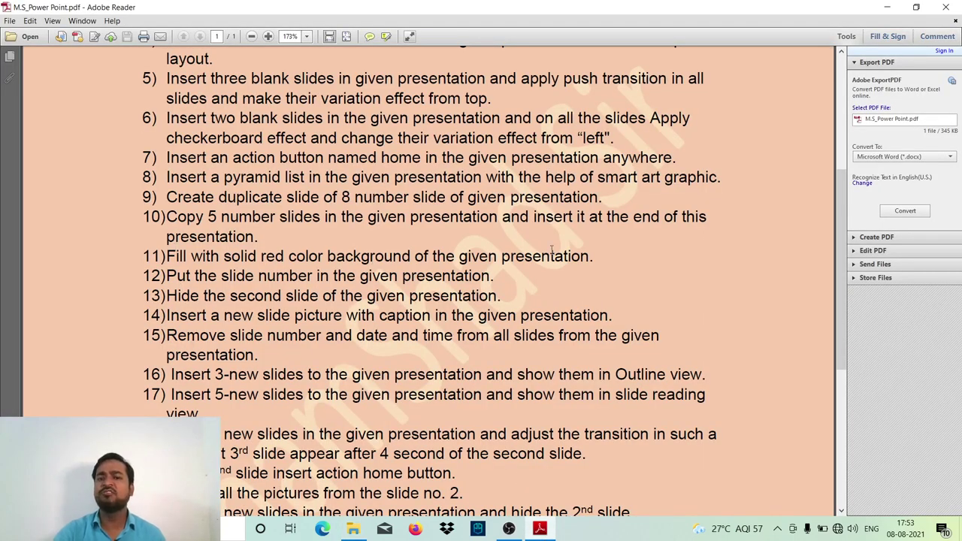
key(alt+Tab)
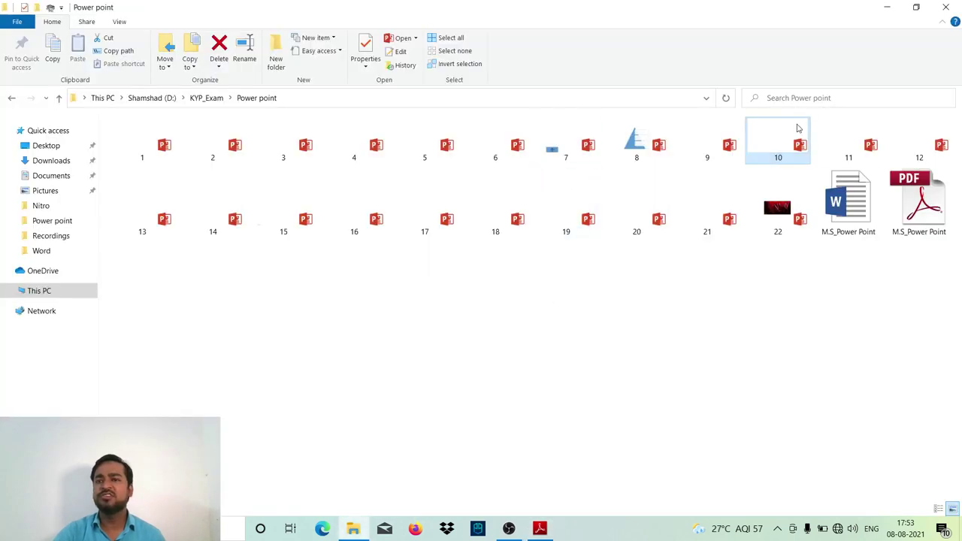
- Open 11.pptx and give the slide background a solid red fill
double_click(834, 133)
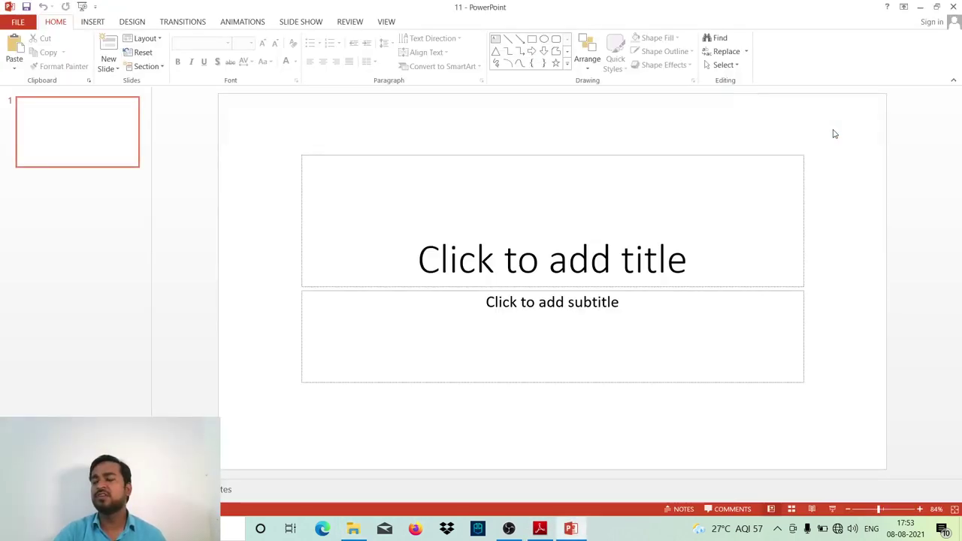
click(133, 23)
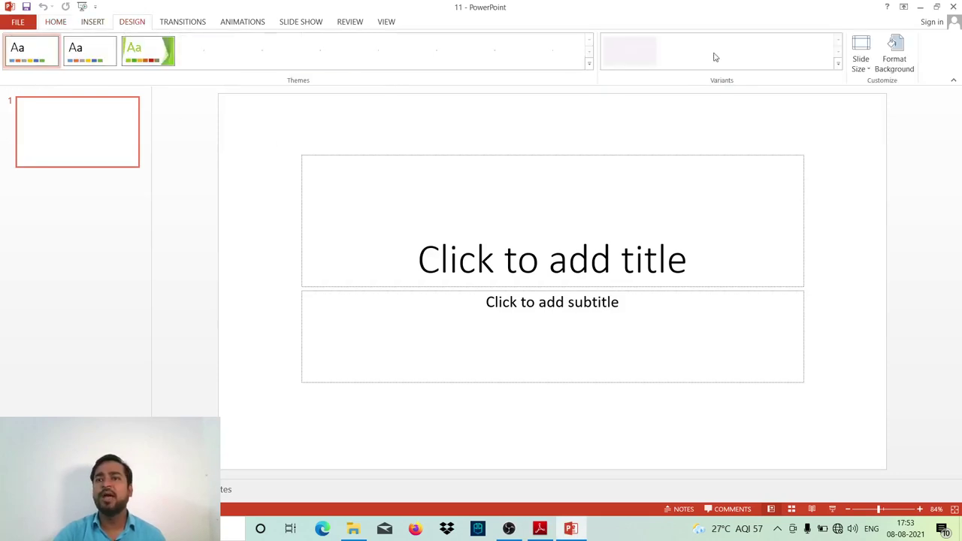
click(893, 62)
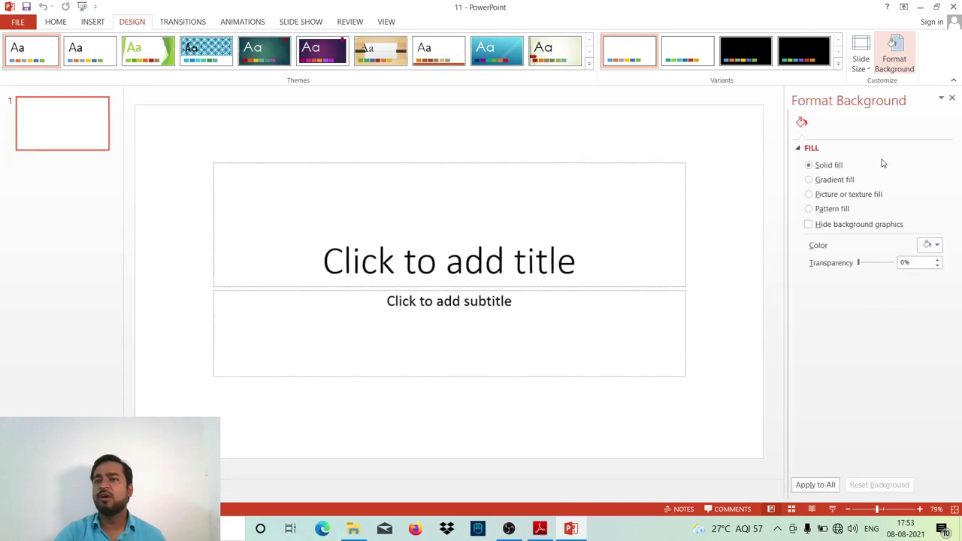
click(932, 246)
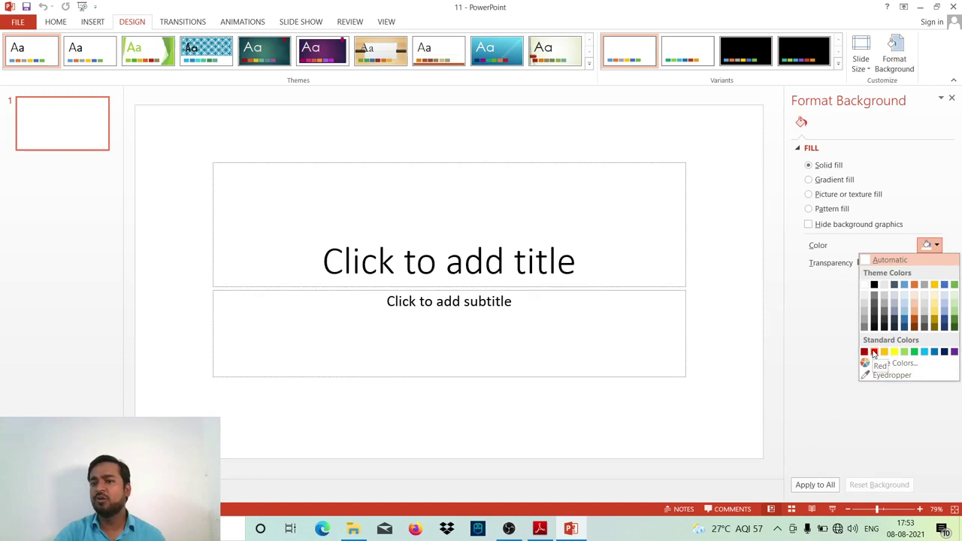
click(873, 354)
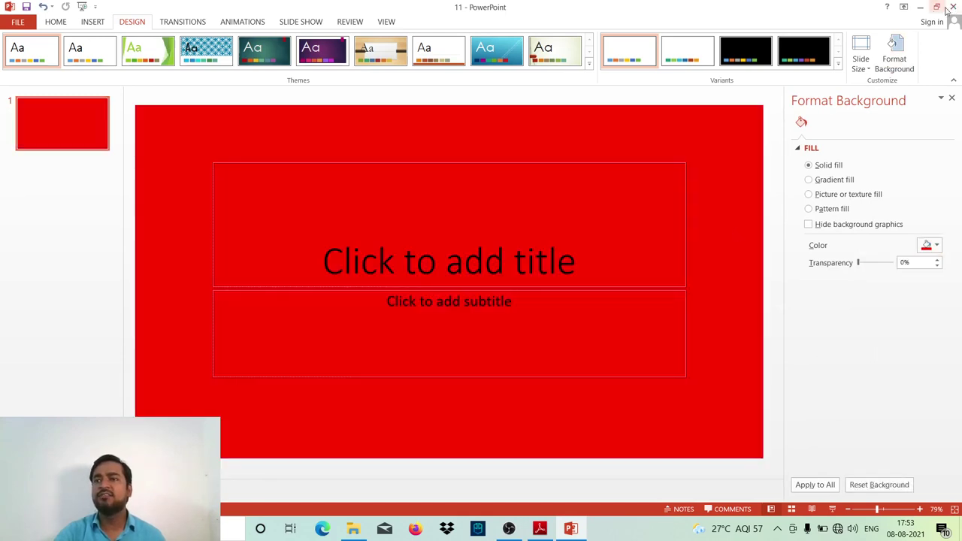
- Save and close 11.pptx, check the task list PDF, then open practice file 12
click(952, 7)
click(418, 279)
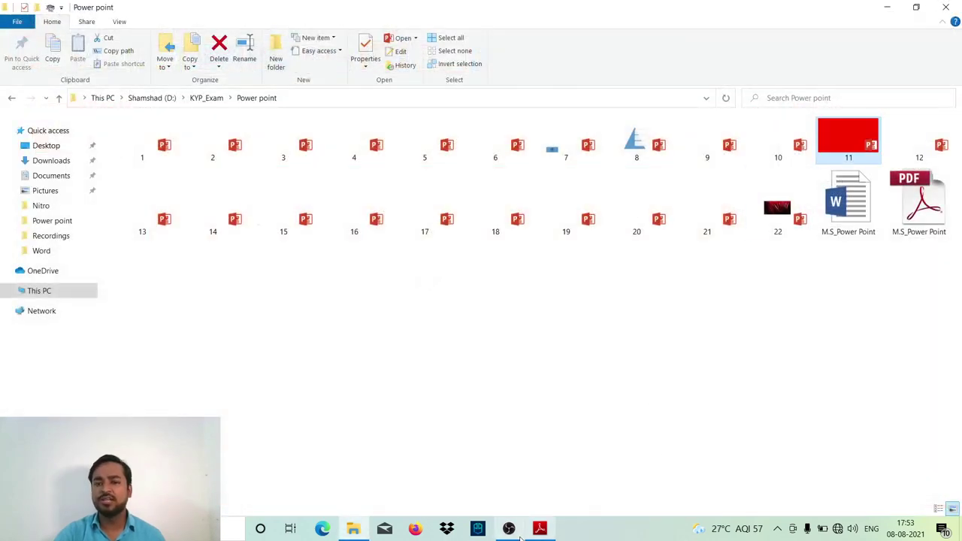
click(539, 528)
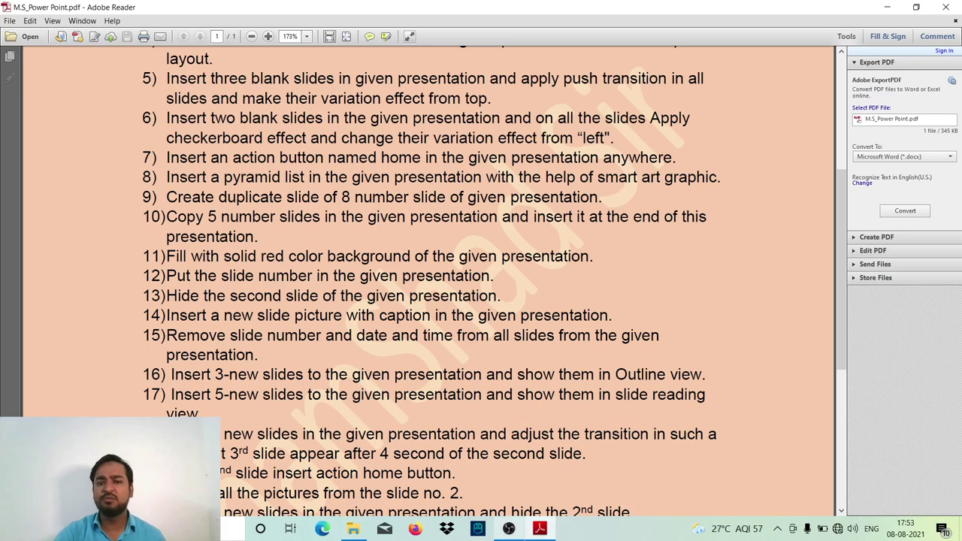
click(353, 529)
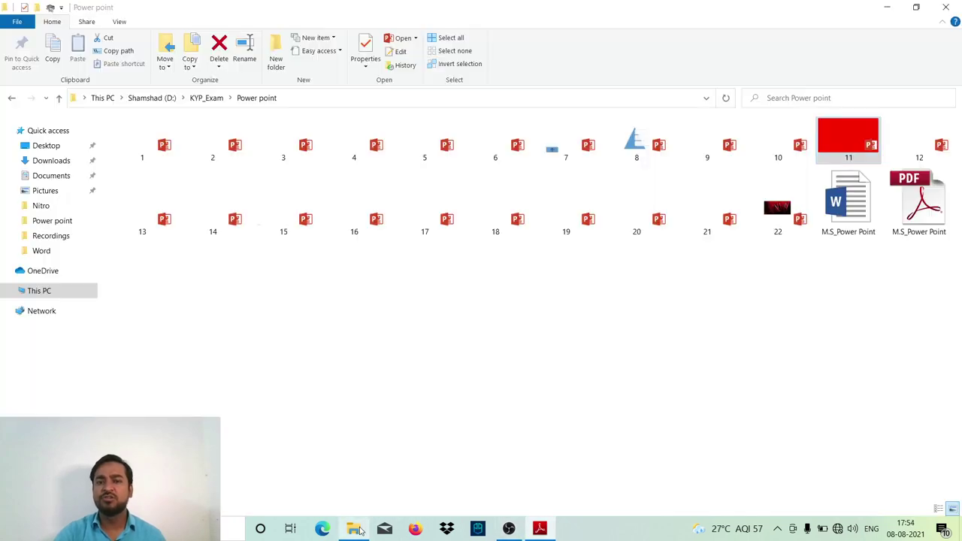
double_click(916, 150)
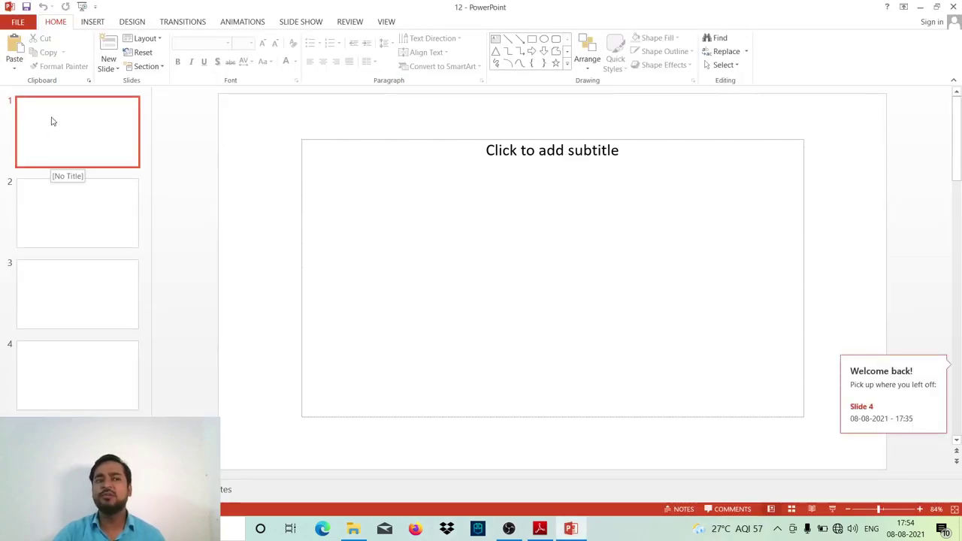
- Turn on slide numbers for all slides of 12.pptx through Header & Footer
click(93, 23)
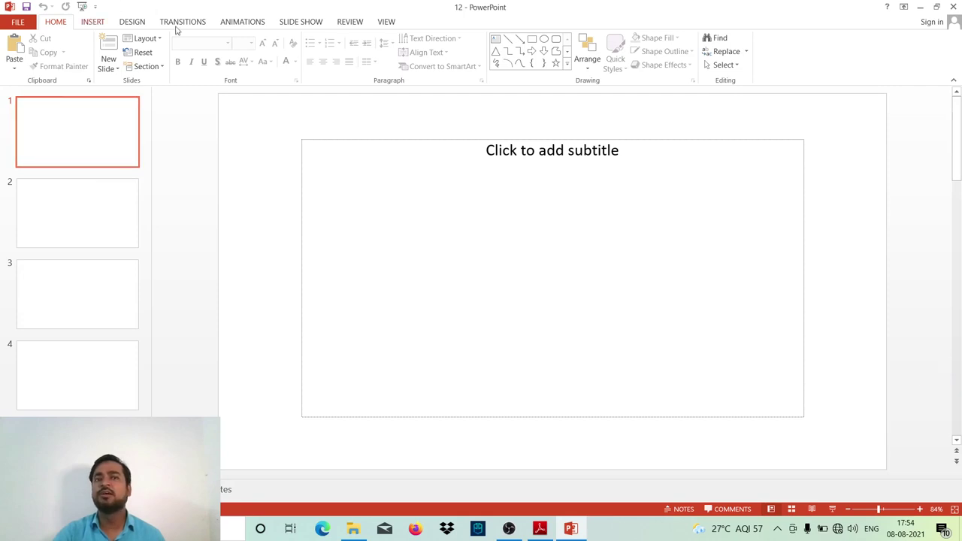
click(553, 48)
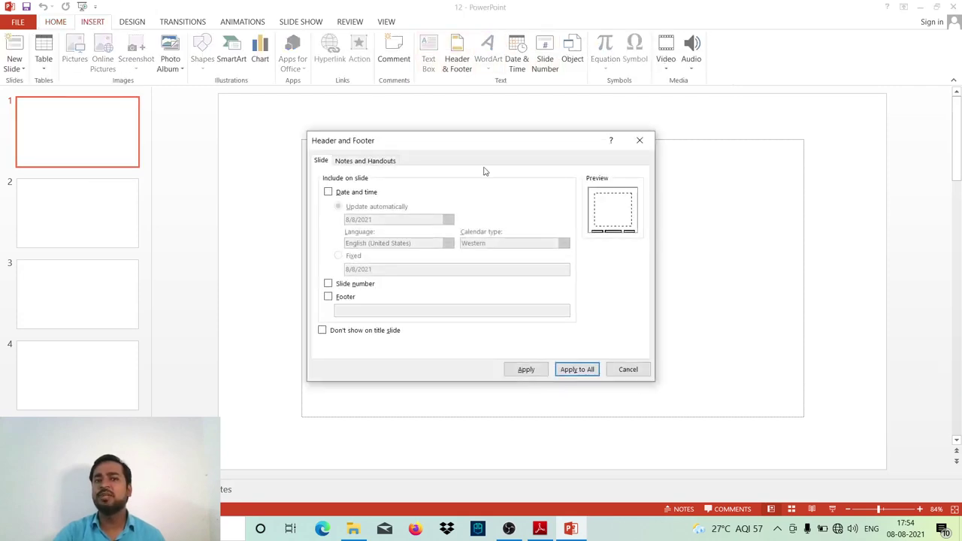
click(329, 284)
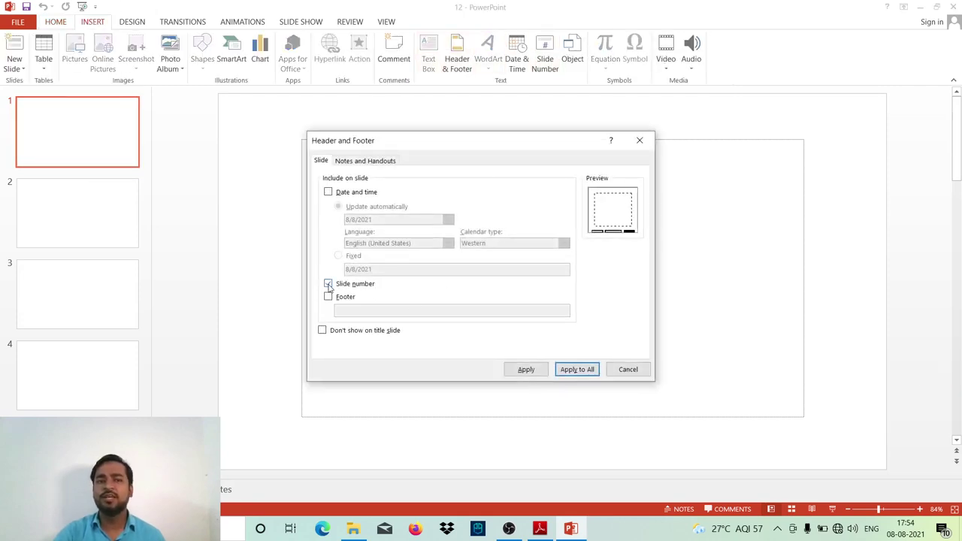
click(576, 370)
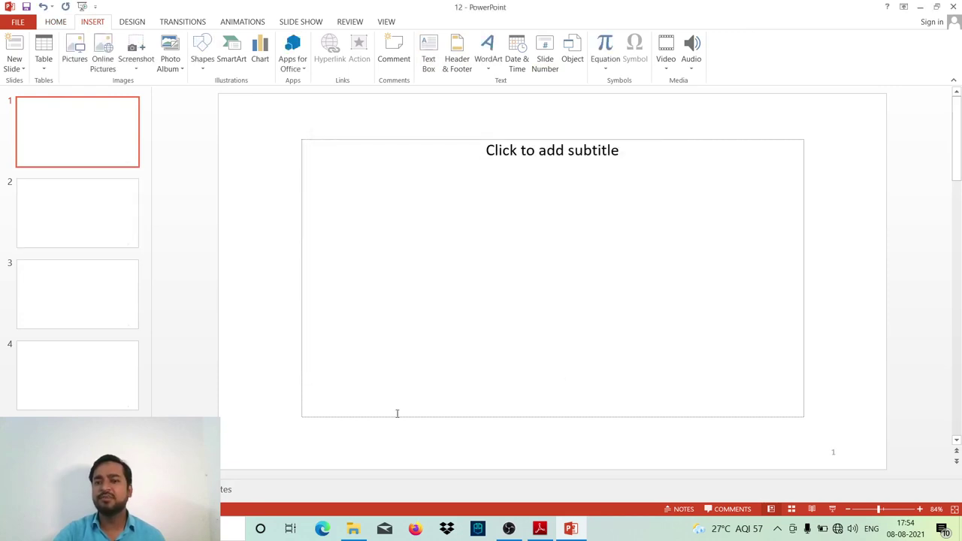
- Check the numbers on slides 2 and 3, save and close 12.pptx, and return to the task list PDF
click(62, 194)
click(51, 308)
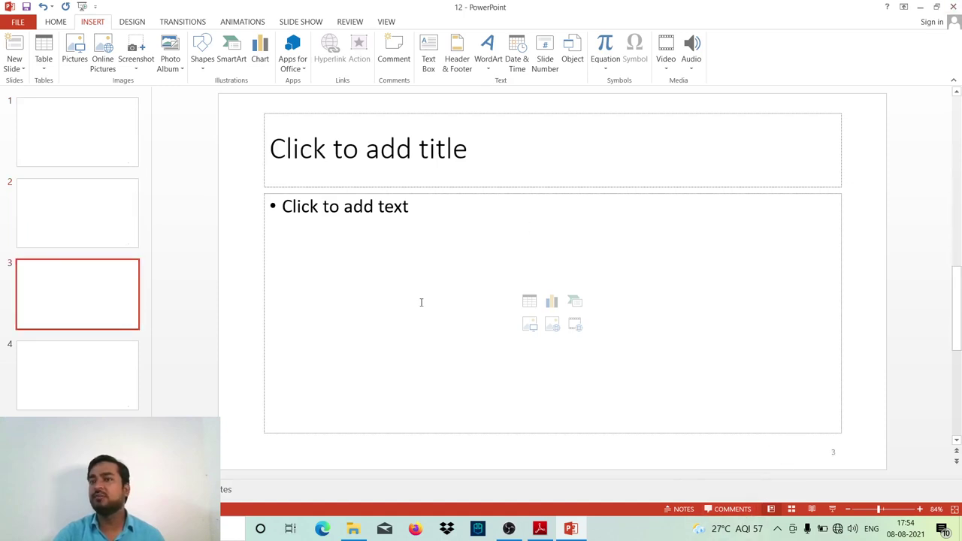
click(953, 6)
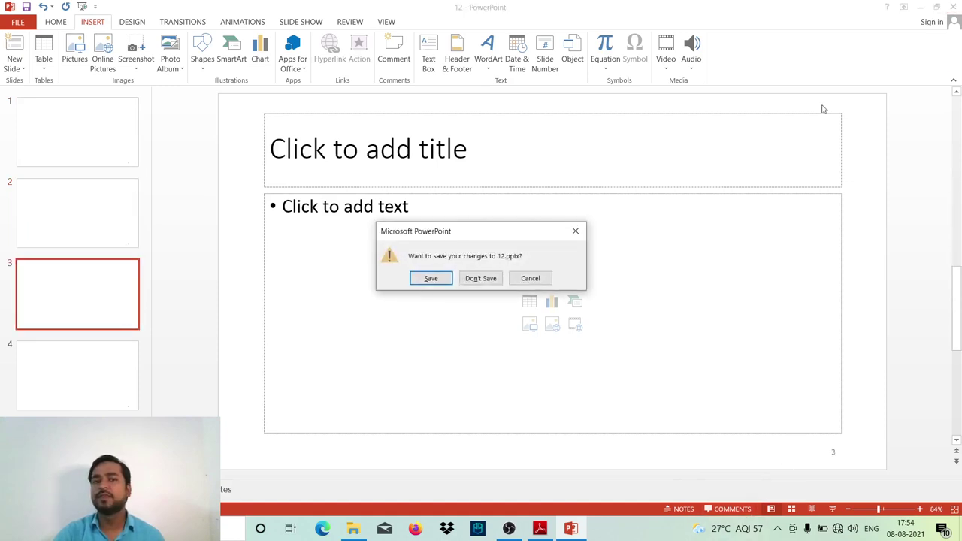
click(431, 279)
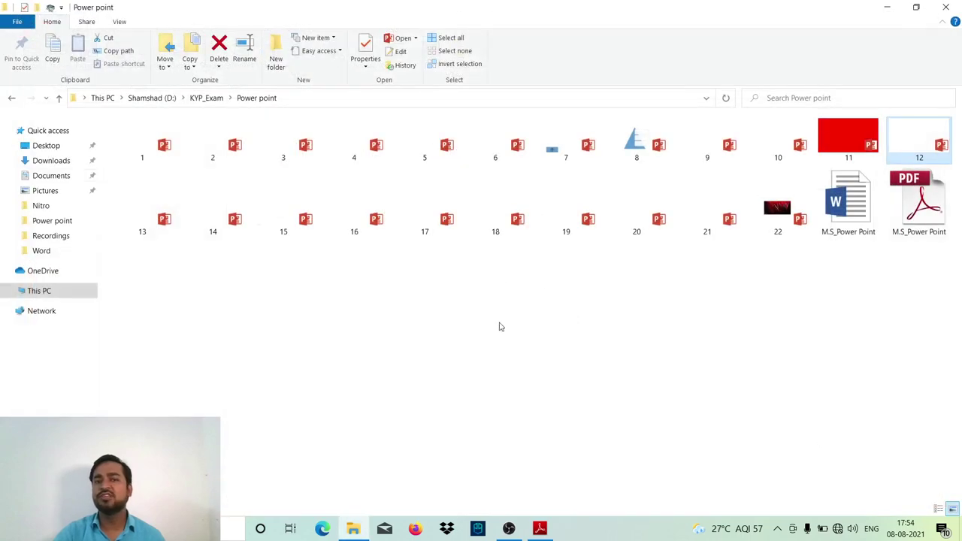
click(540, 528)
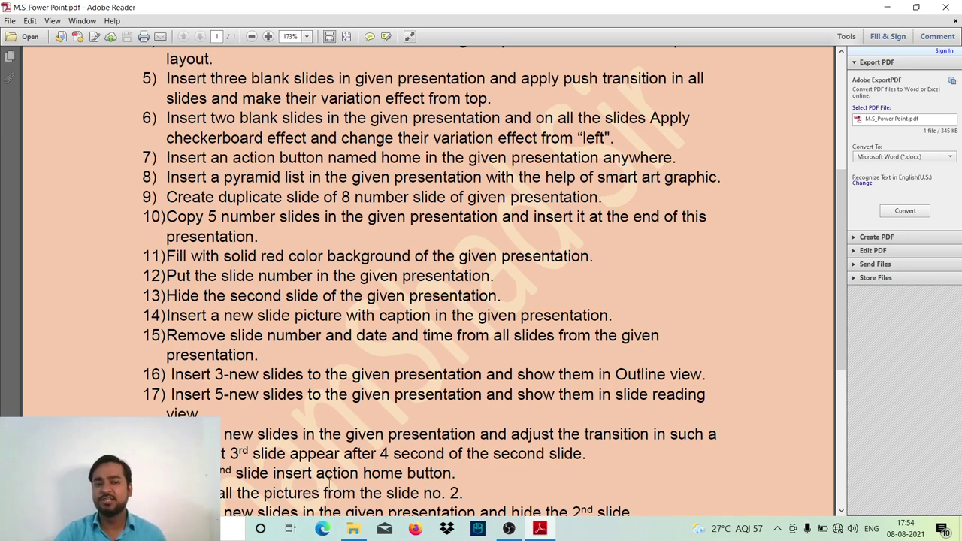
- Open 13.pptx, hide slide 2 from the slide show, and save while closing
click(353, 528)
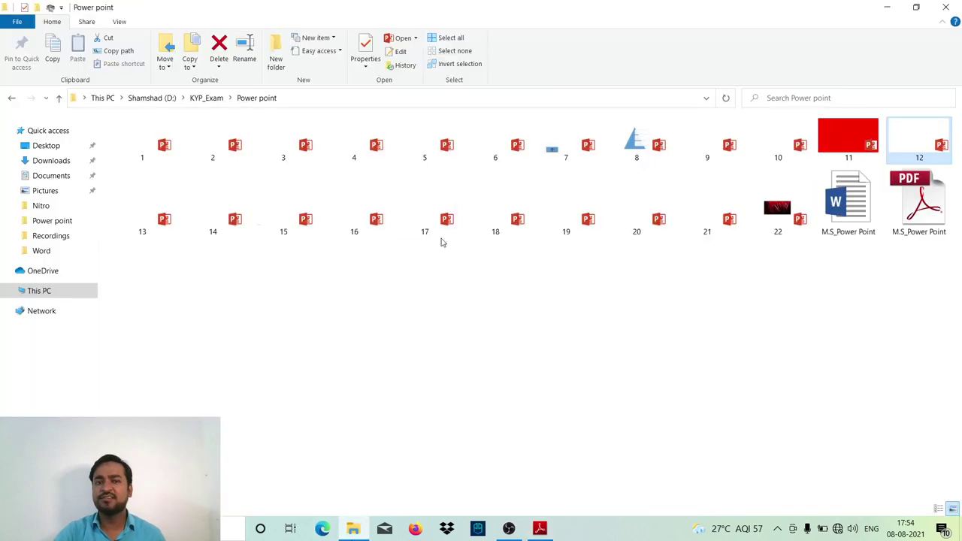
double_click(172, 232)
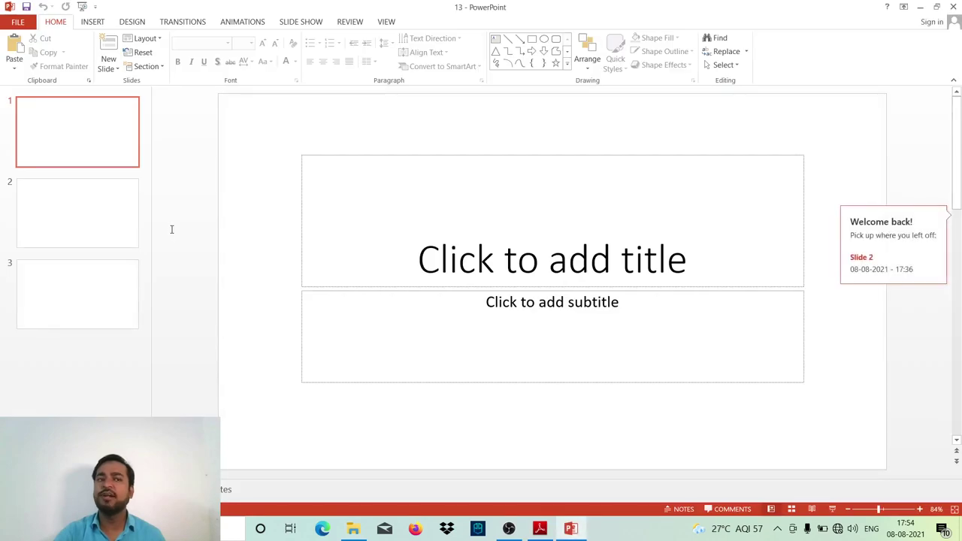
click(82, 222)
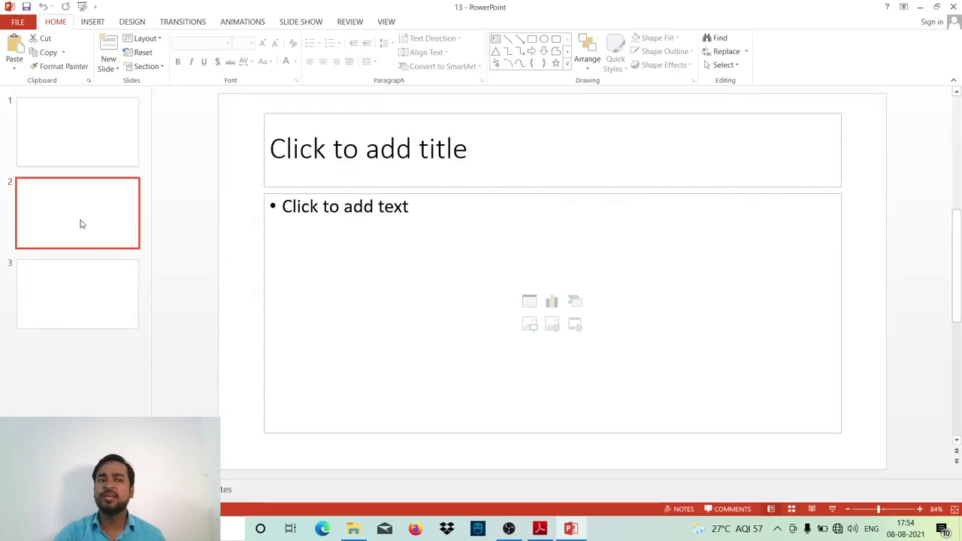
right_click(82, 224)
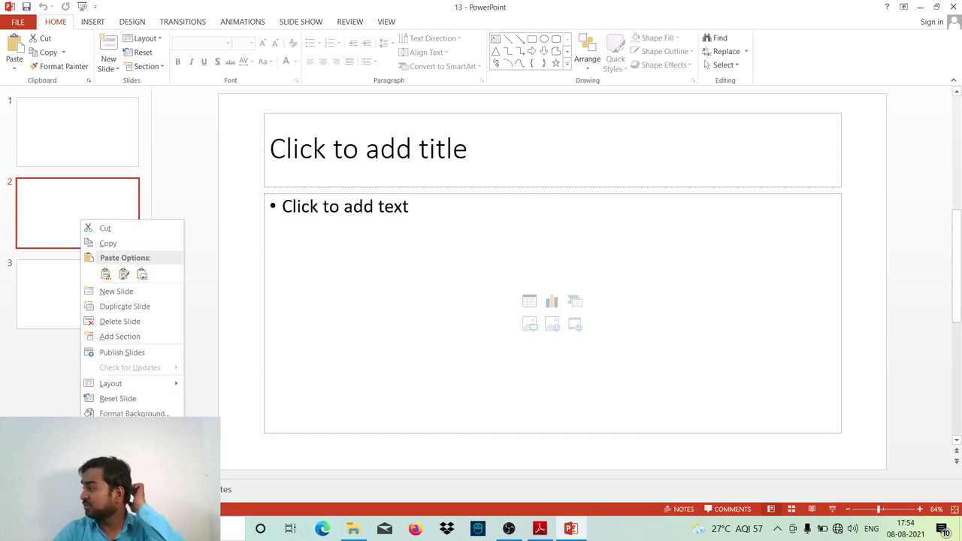
click(62, 214)
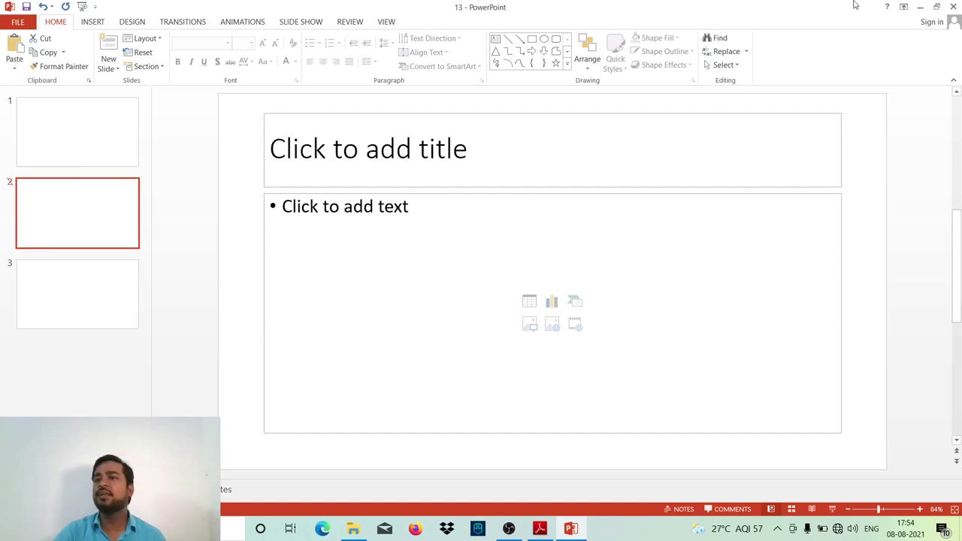
click(953, 7)
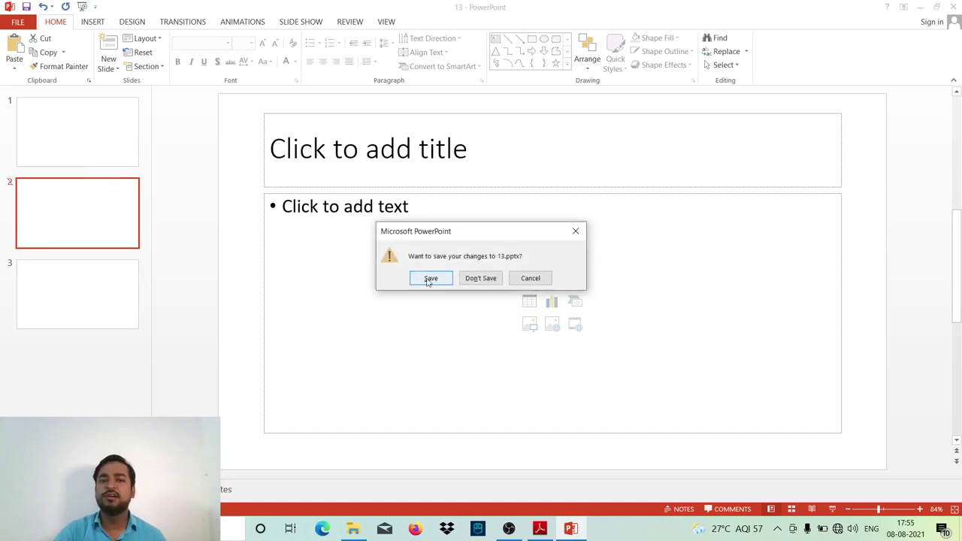
click(430, 278)
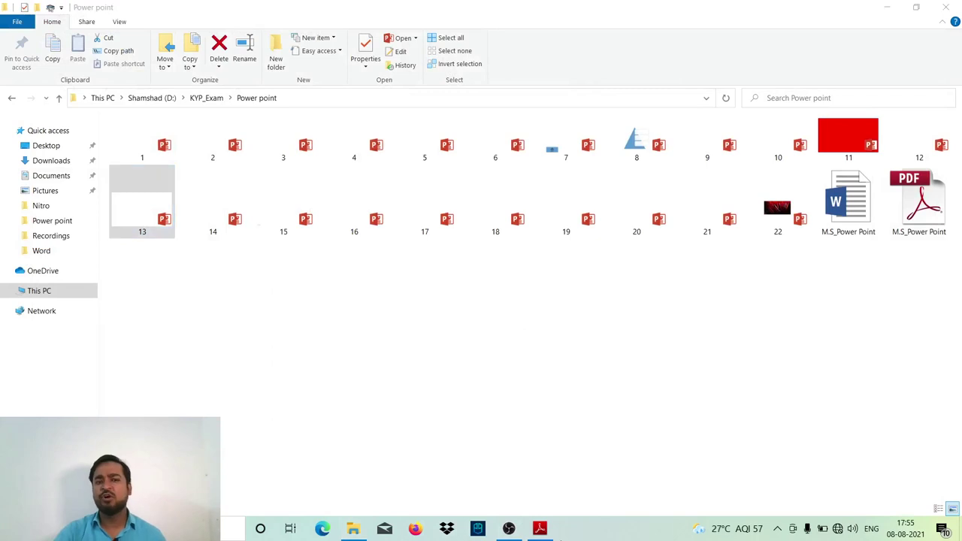
- Scroll the M.S_Power Point.pdf task list down to the next questions, then return to the practice folder
click(543, 529)
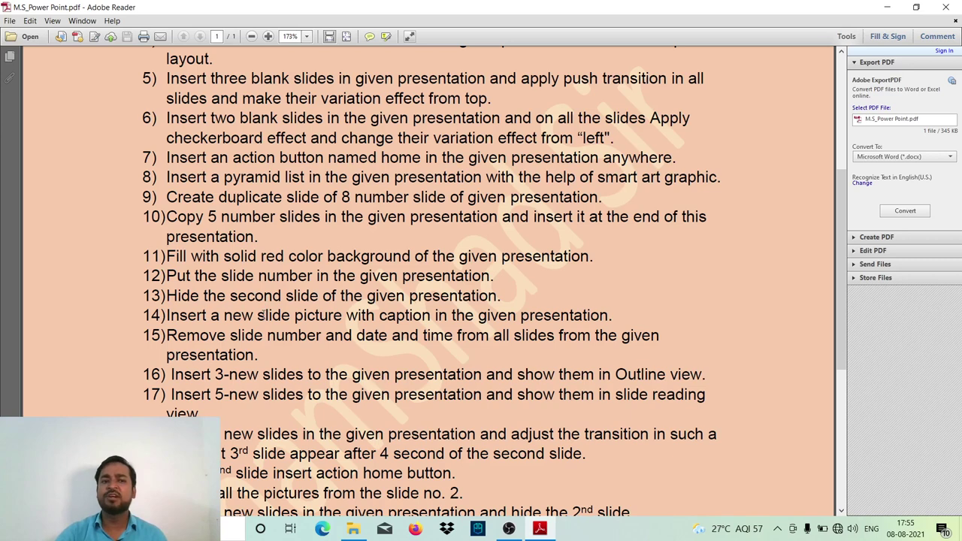
scroll(262, 315, down, 1)
scroll(264, 315, down, 1)
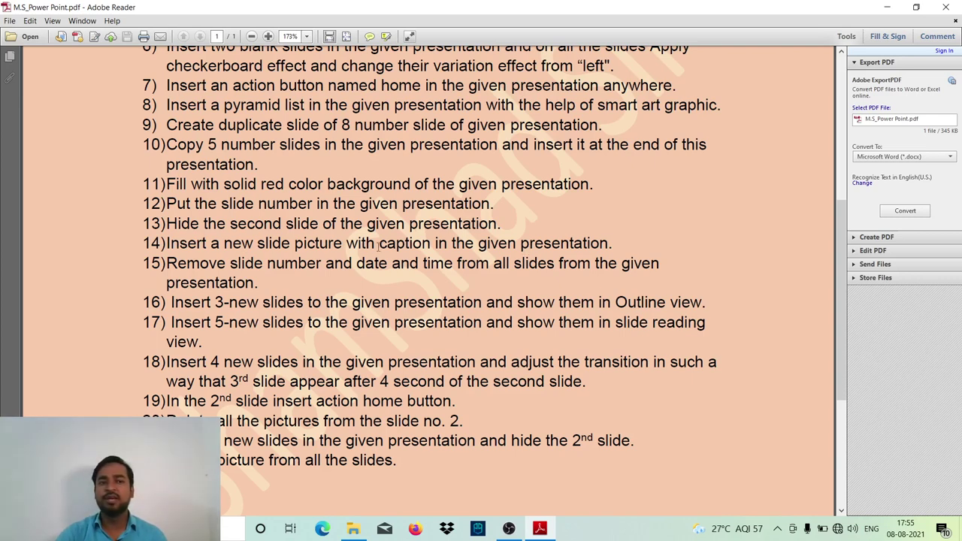
click(346, 533)
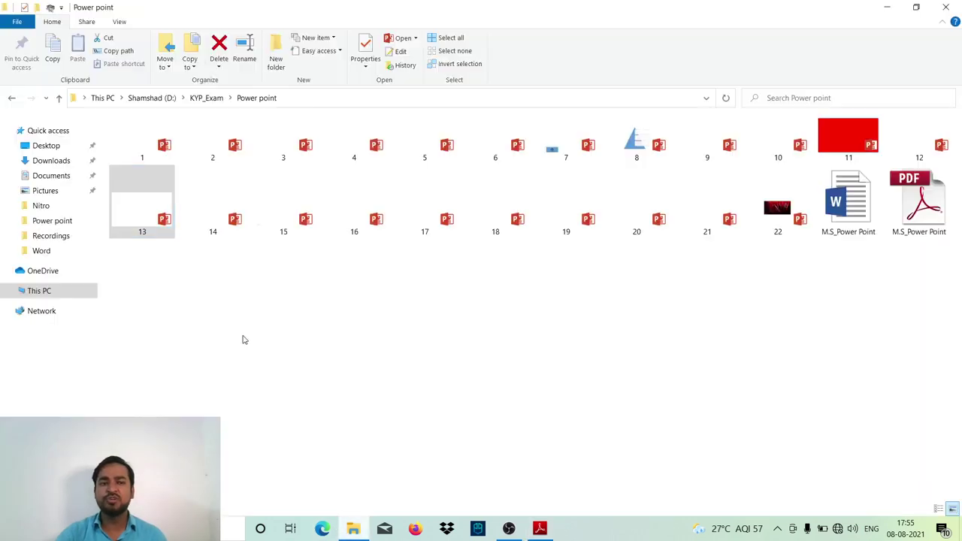
- Open 14.pptx, add a Picture with Caption slide after slide 2, then save and close
double_click(222, 208)
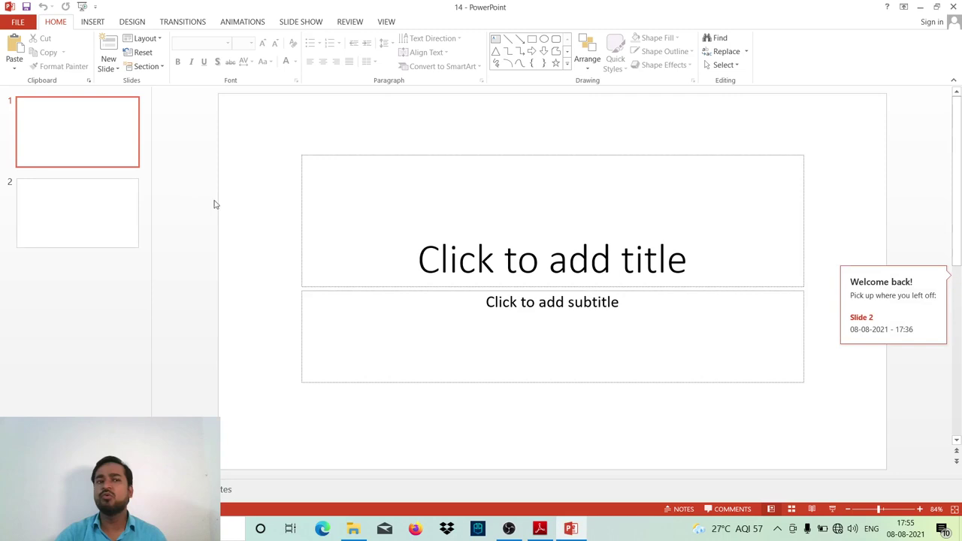
click(107, 195)
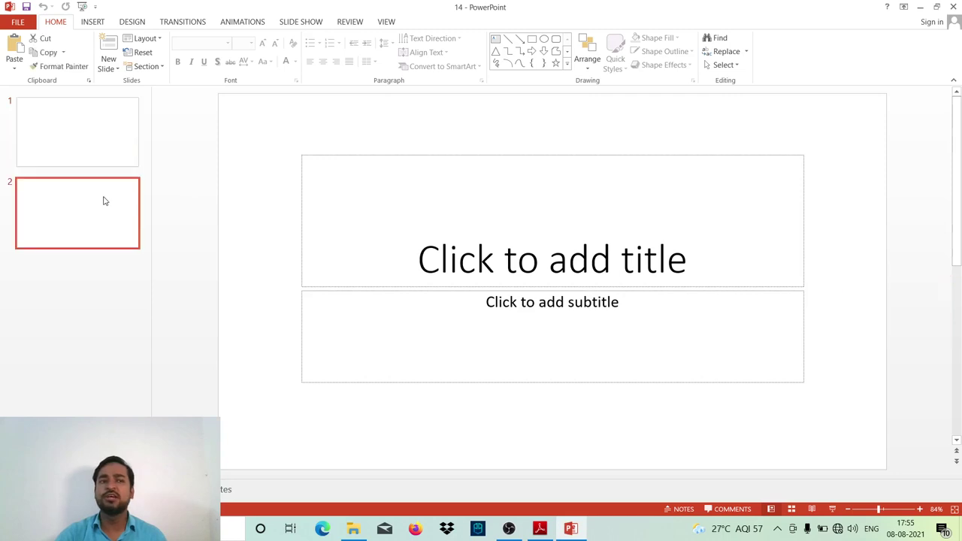
click(109, 67)
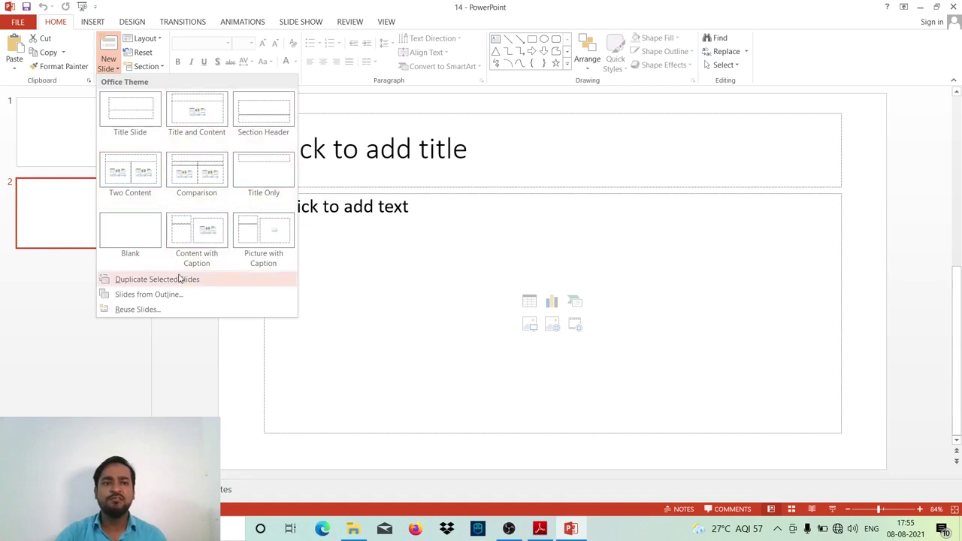
click(262, 233)
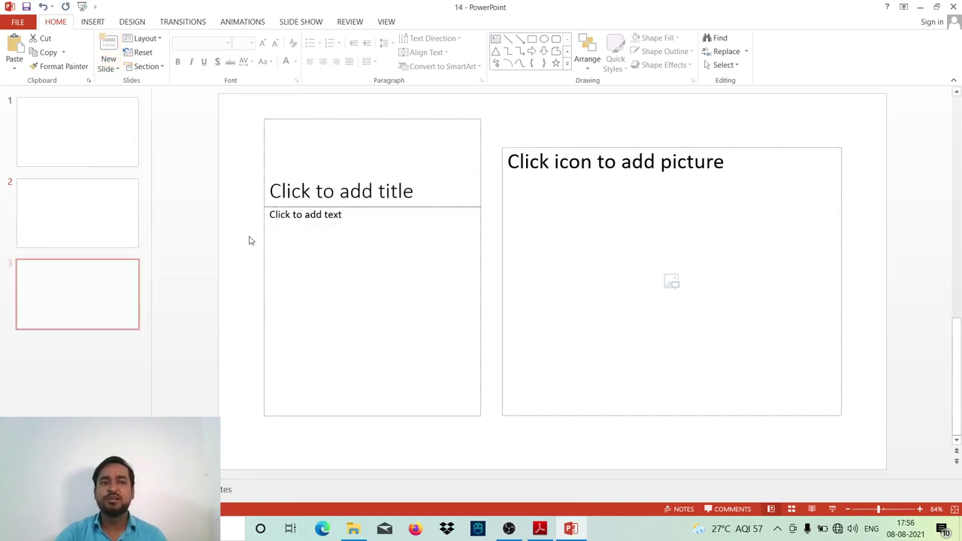
click(644, 244)
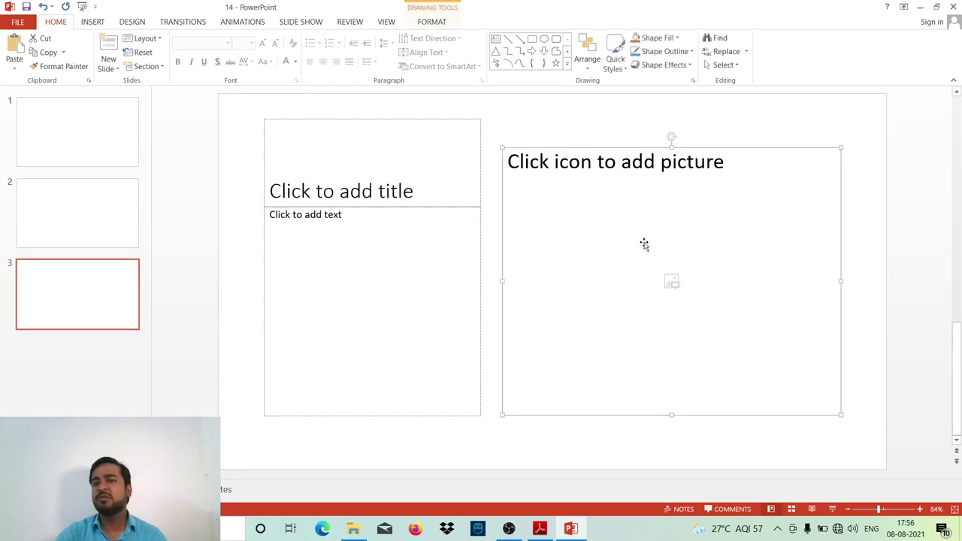
click(389, 273)
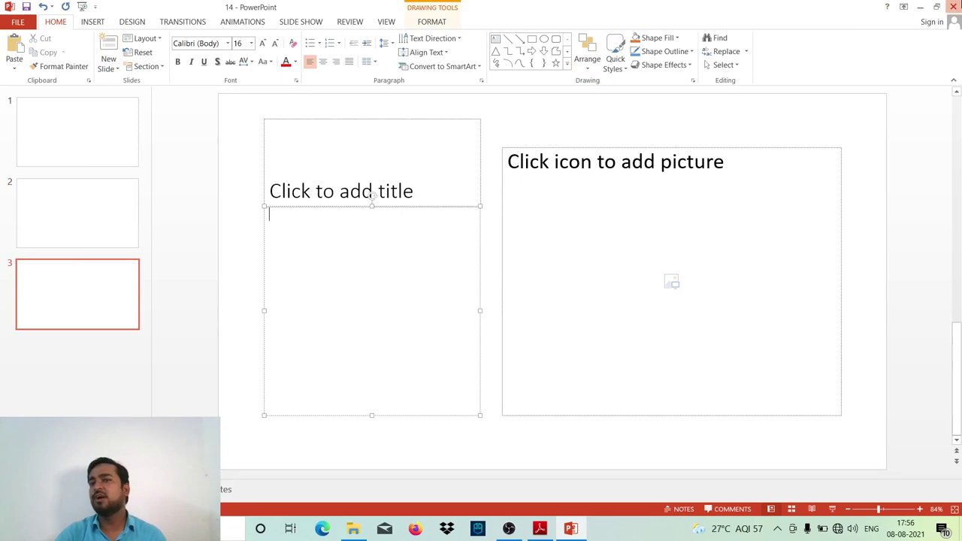
click(954, 6)
click(430, 278)
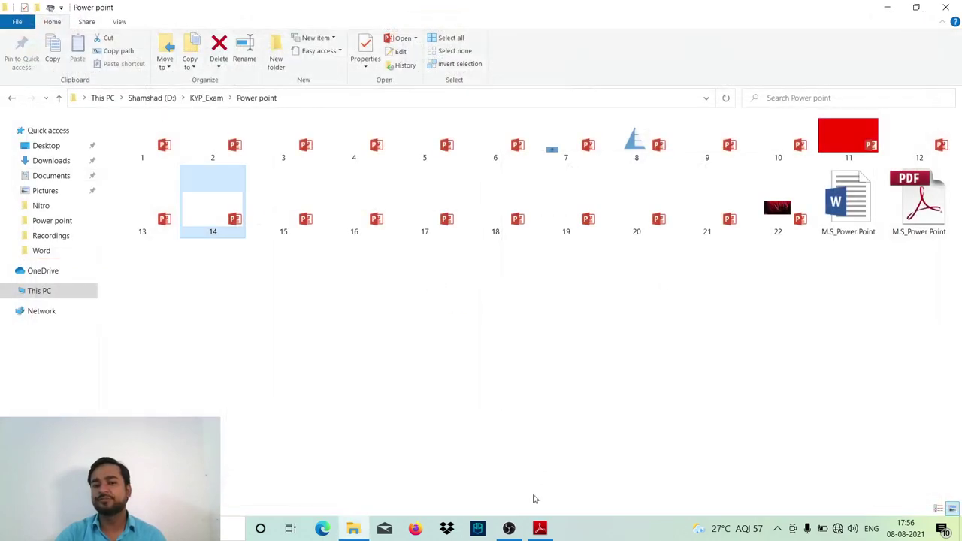
- Check the task list, then open 15.pptx and review its slides' footer items
click(540, 528)
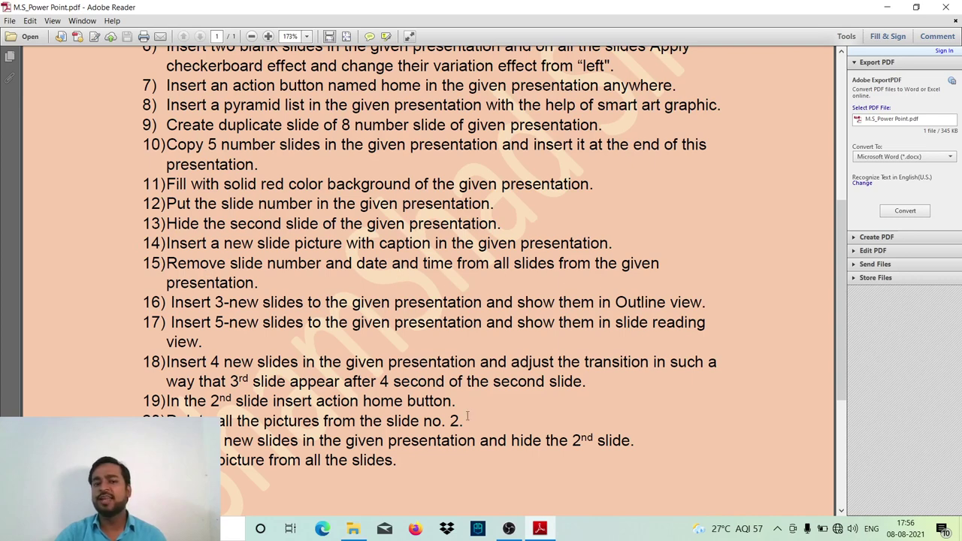
click(353, 528)
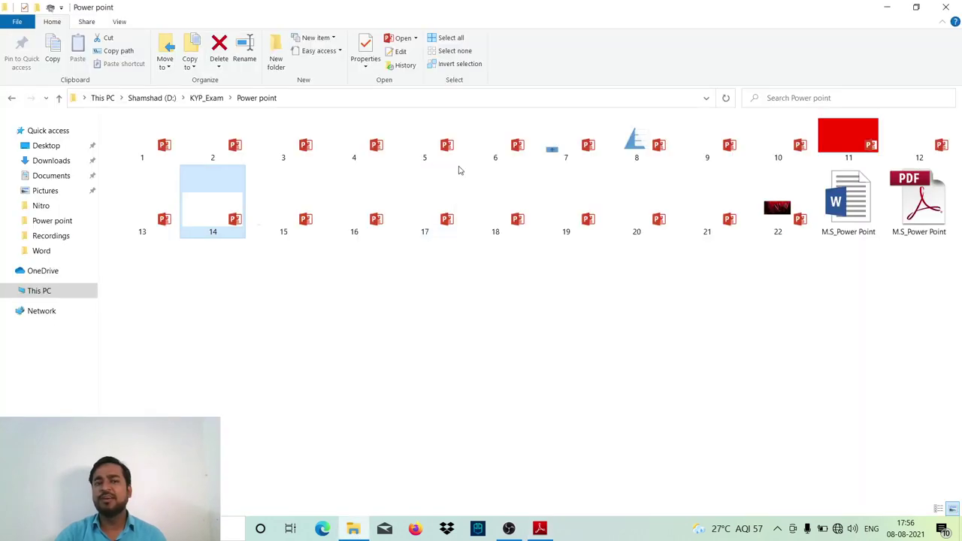
double_click(298, 232)
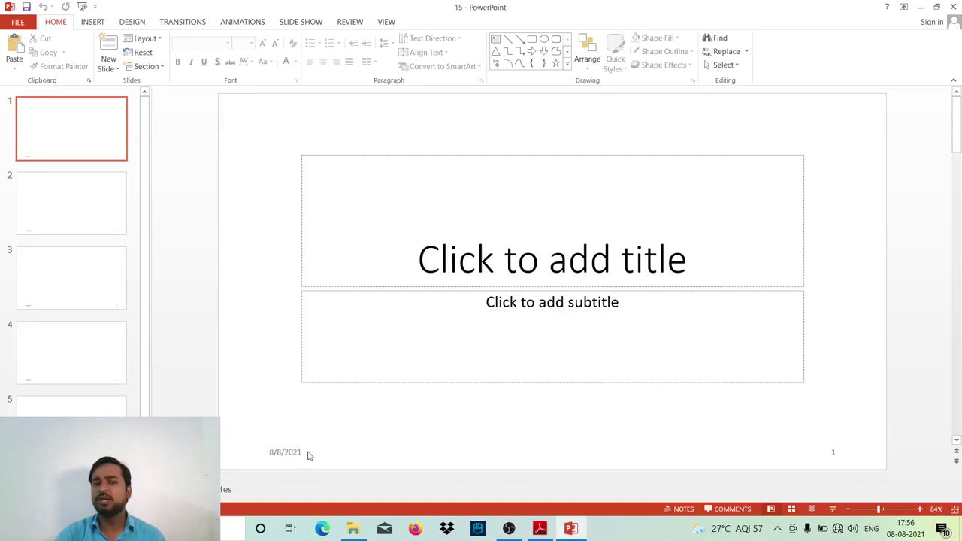
click(68, 191)
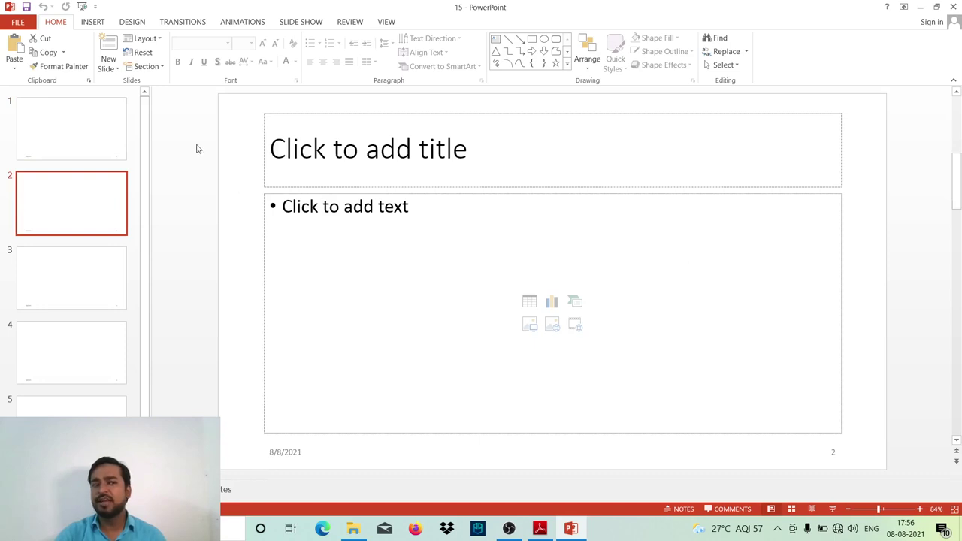
click(56, 148)
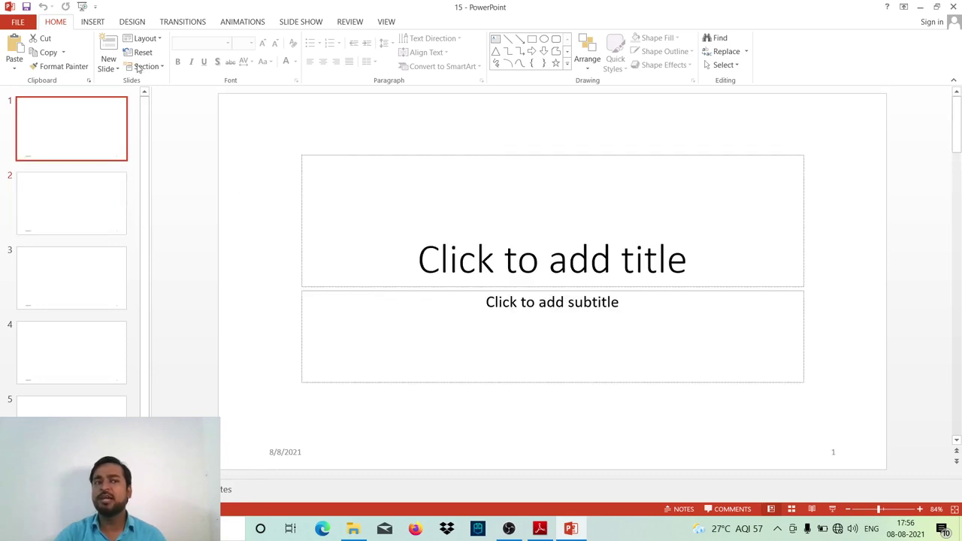
- Remove date and time and slide number from every slide, verify slides 2–3, then save and close
click(93, 22)
click(549, 64)
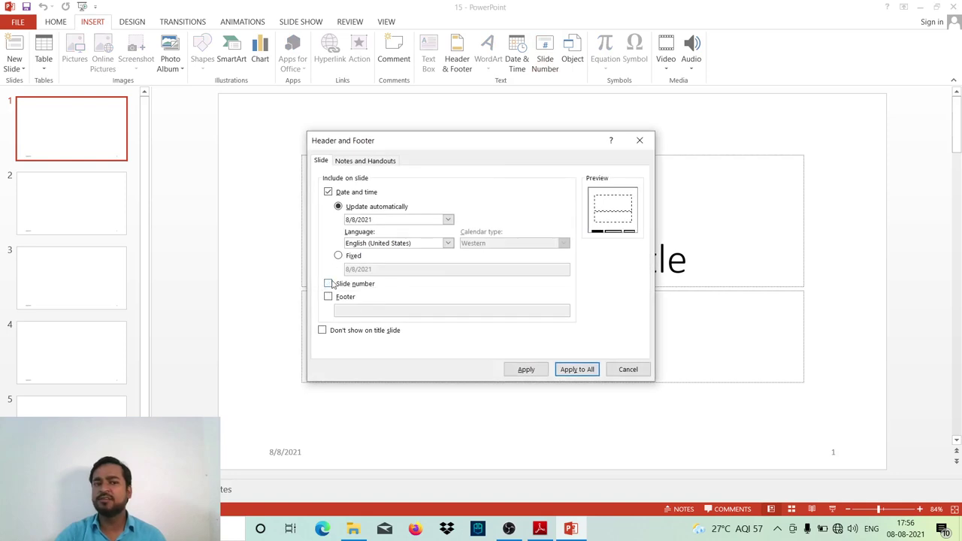
click(329, 192)
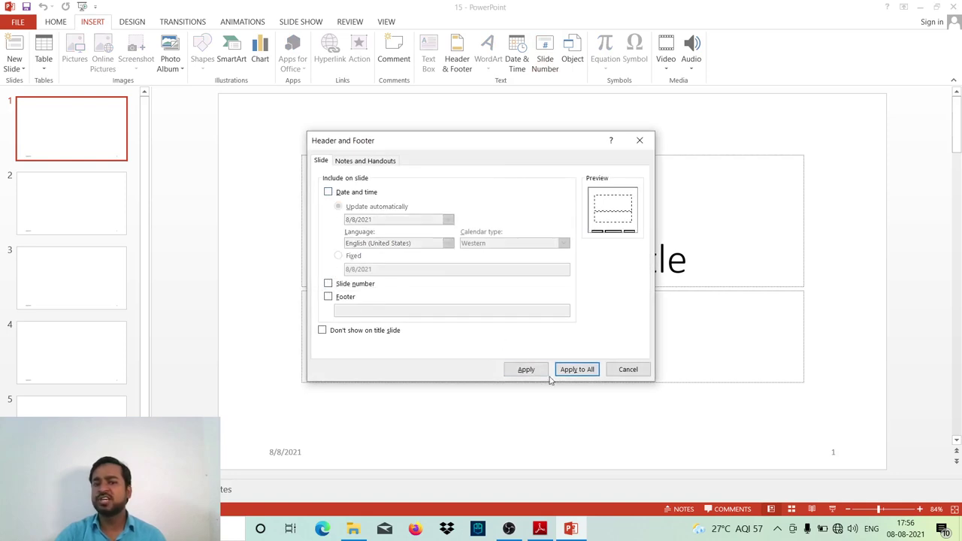
click(571, 369)
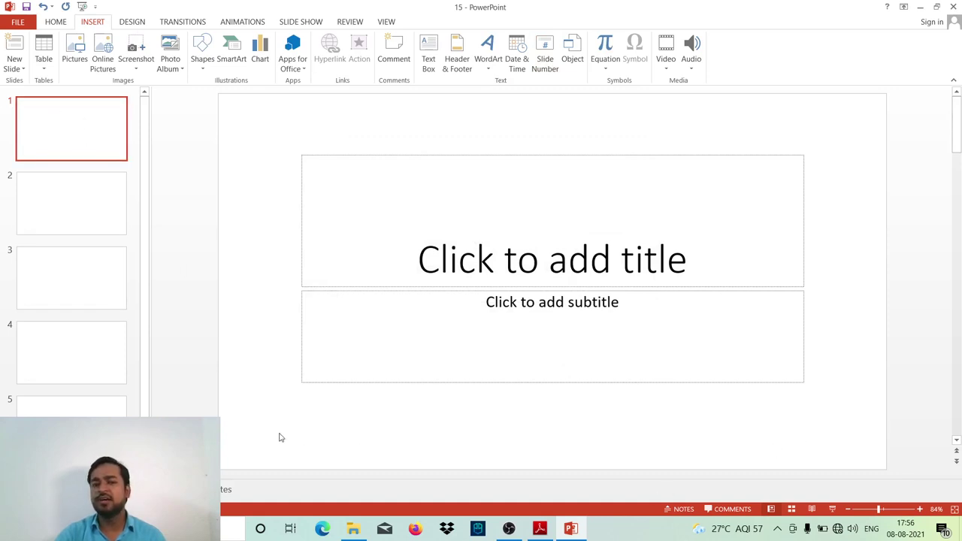
click(70, 212)
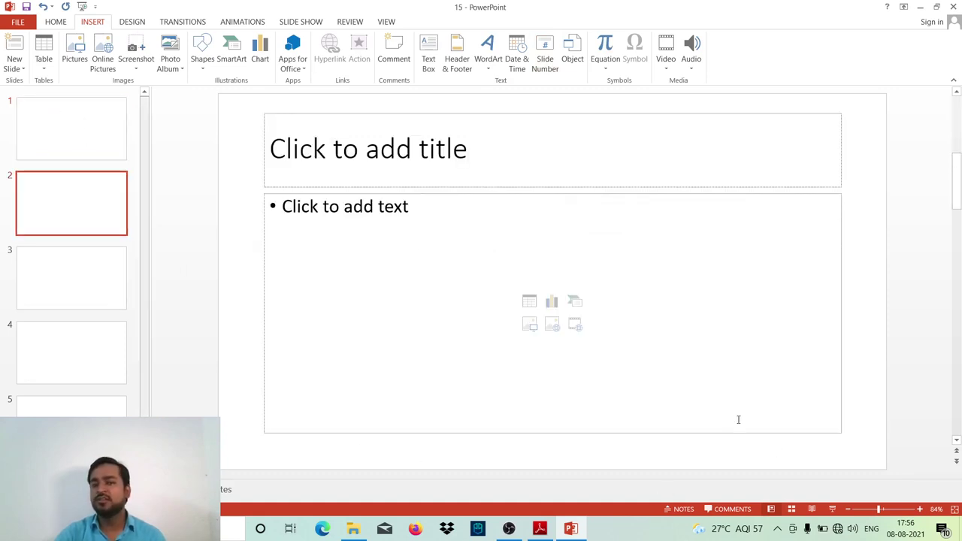
click(58, 273)
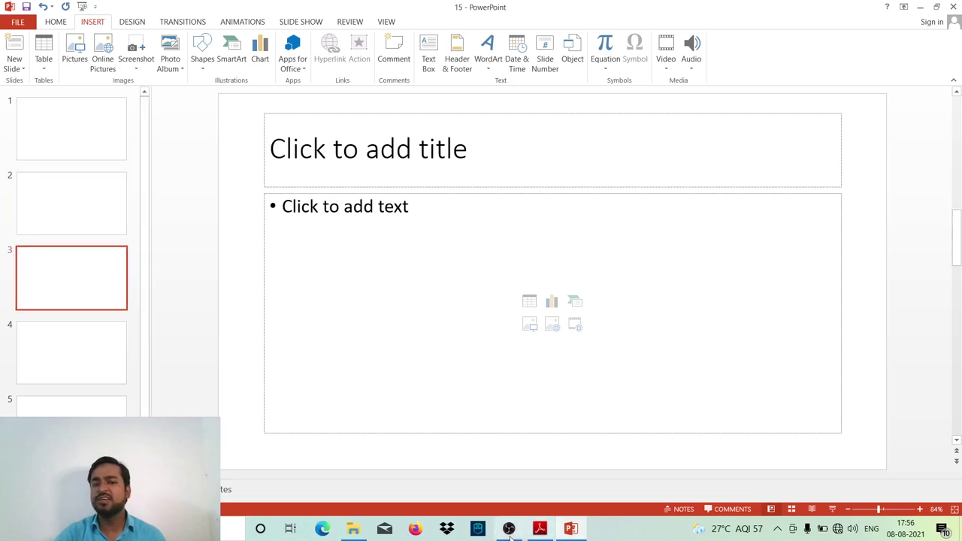
click(952, 5)
click(430, 278)
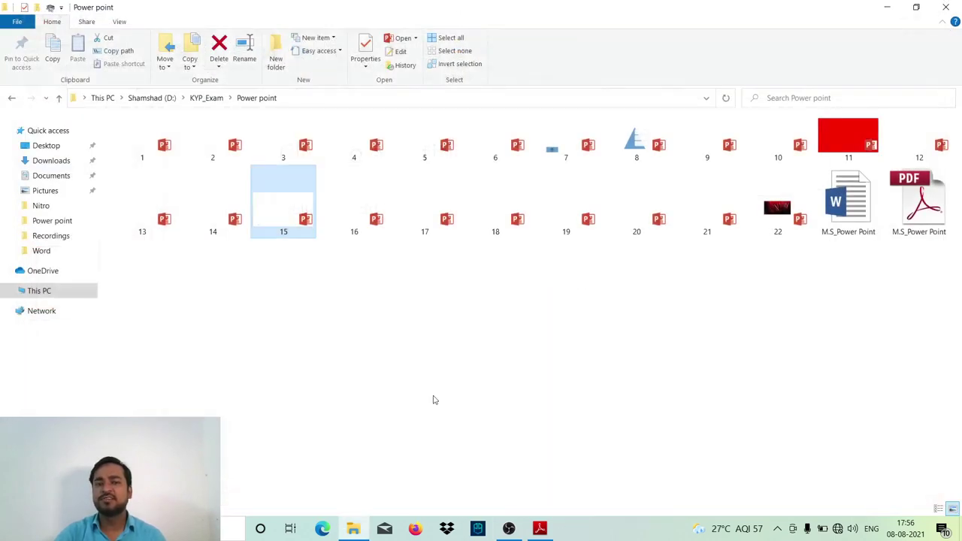
- Check the task list, then open practice file 16.pptx
click(546, 530)
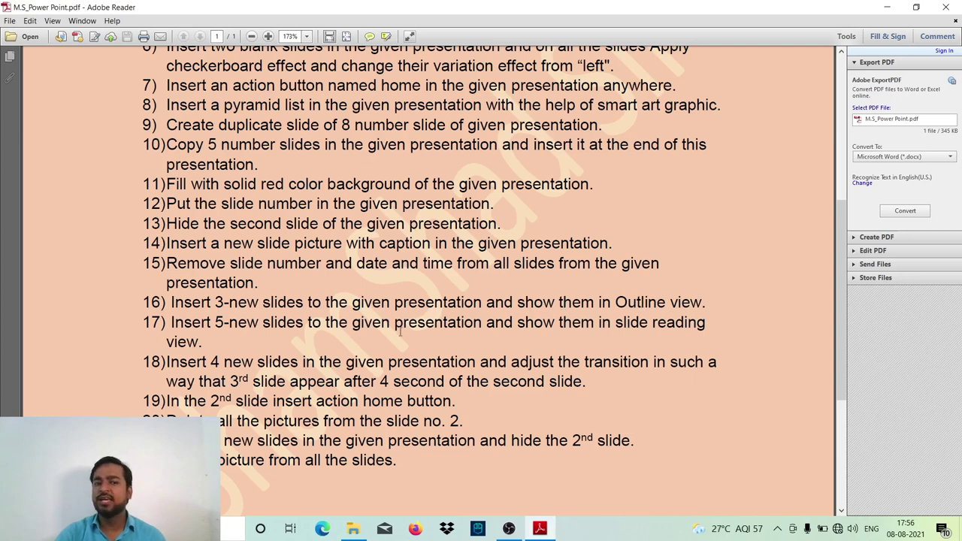
click(353, 529)
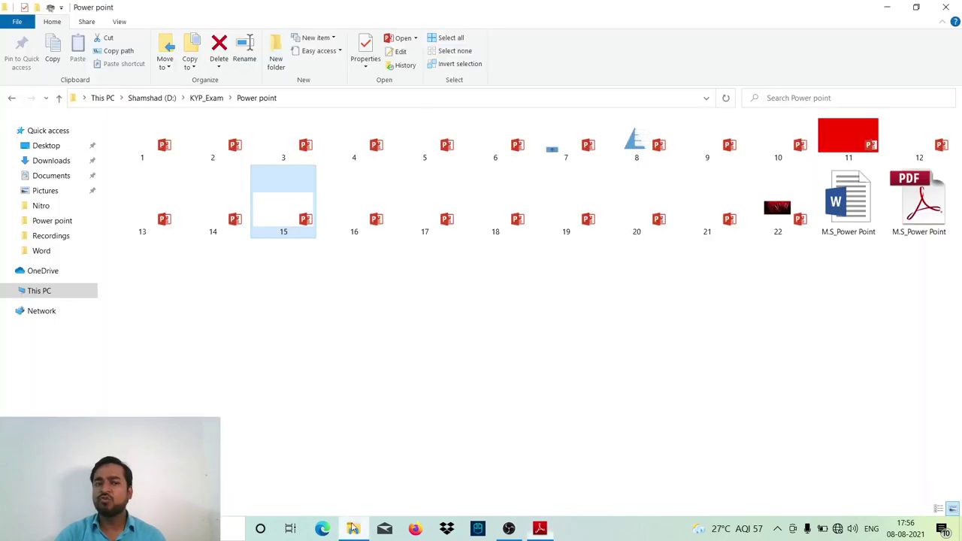
double_click(351, 218)
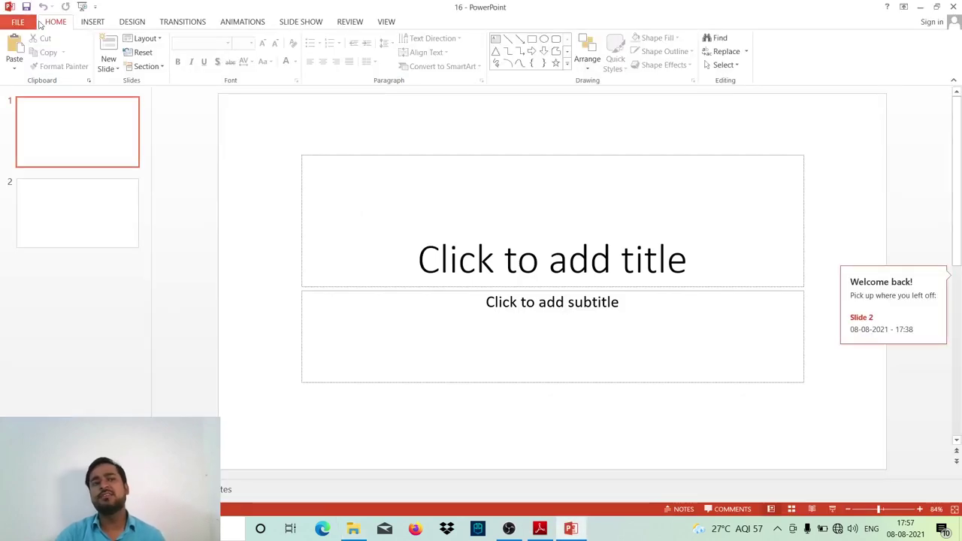
- Add three new slides, switch to Outline view, then save and close 16.pptx
double_click(112, 48)
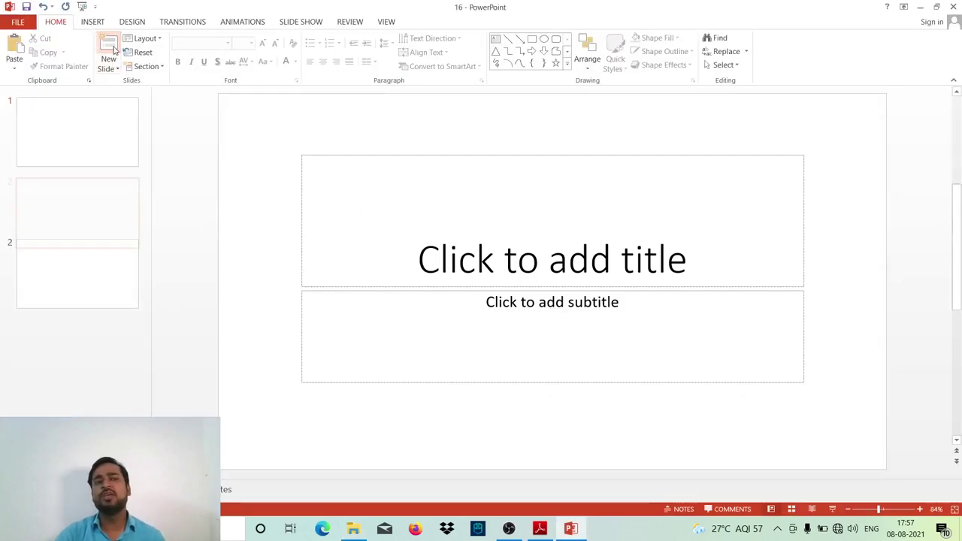
click(113, 49)
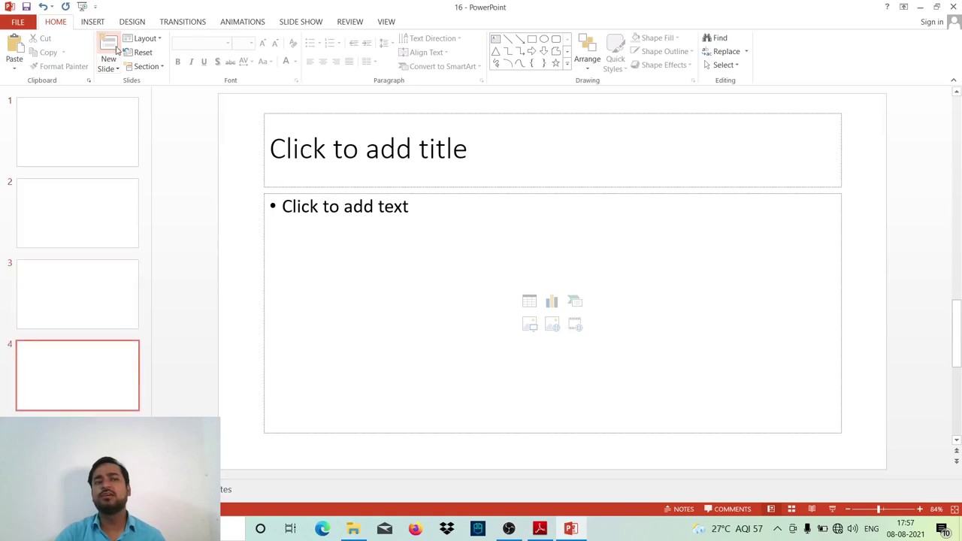
click(388, 23)
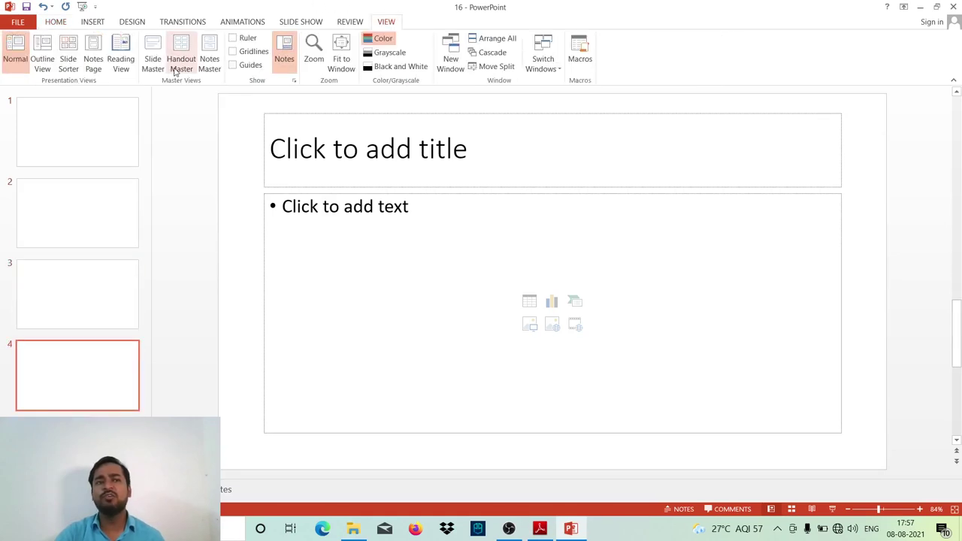
click(43, 64)
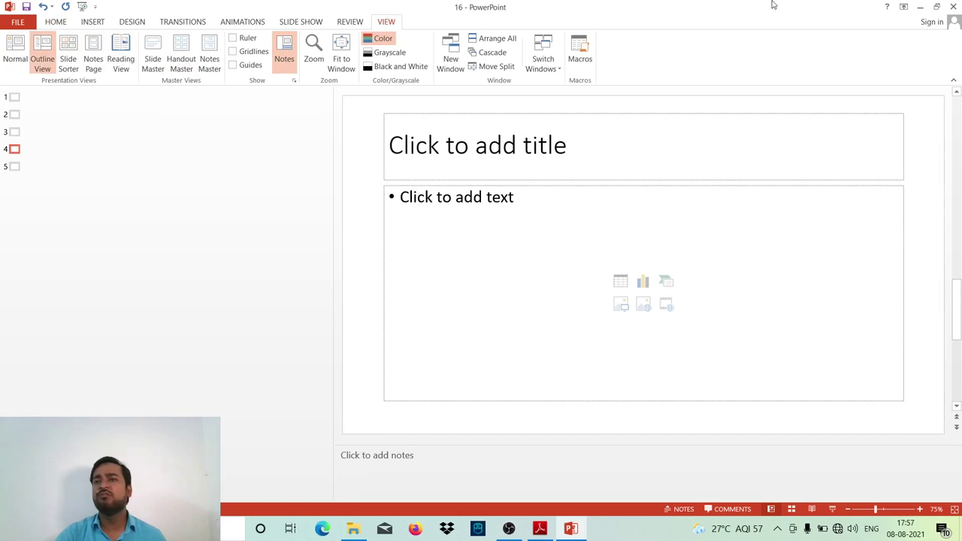
click(953, 7)
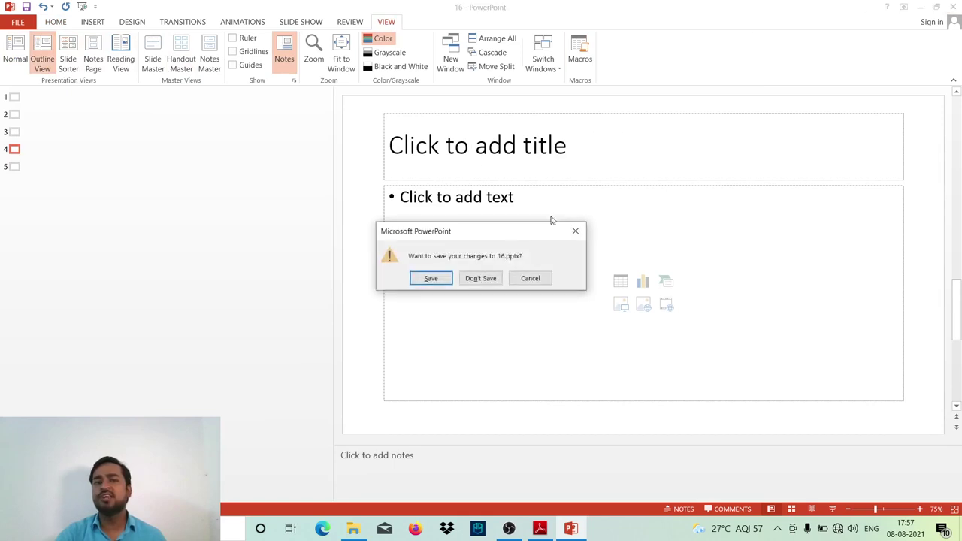
click(419, 284)
click(540, 529)
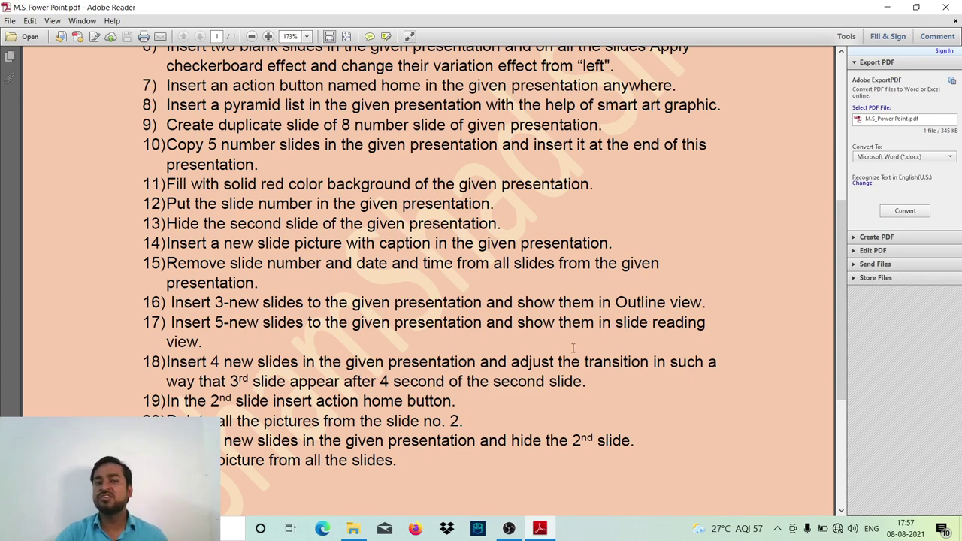
- Open 17.pptx and page down through its slides
click(358, 526)
double_click(425, 214)
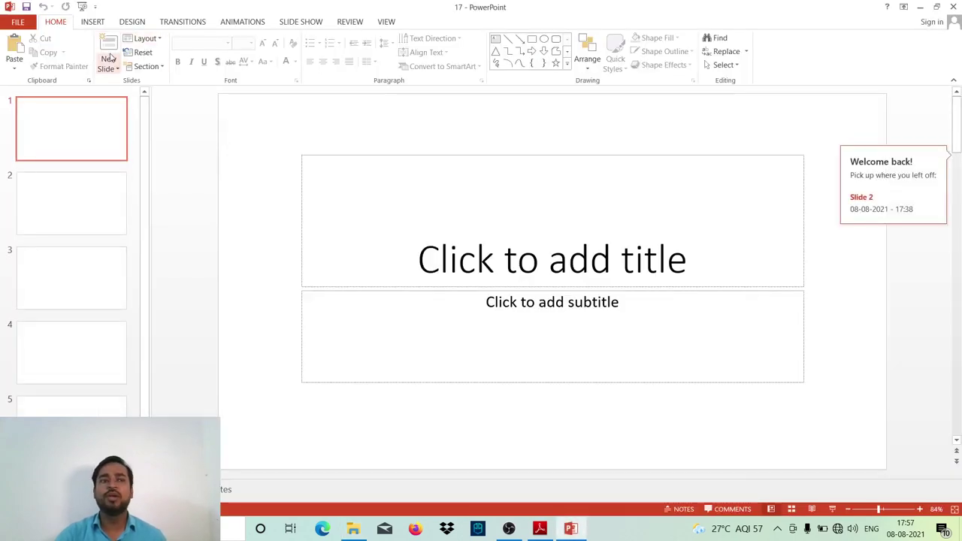
key(Page_Down)
key(Page_Down)
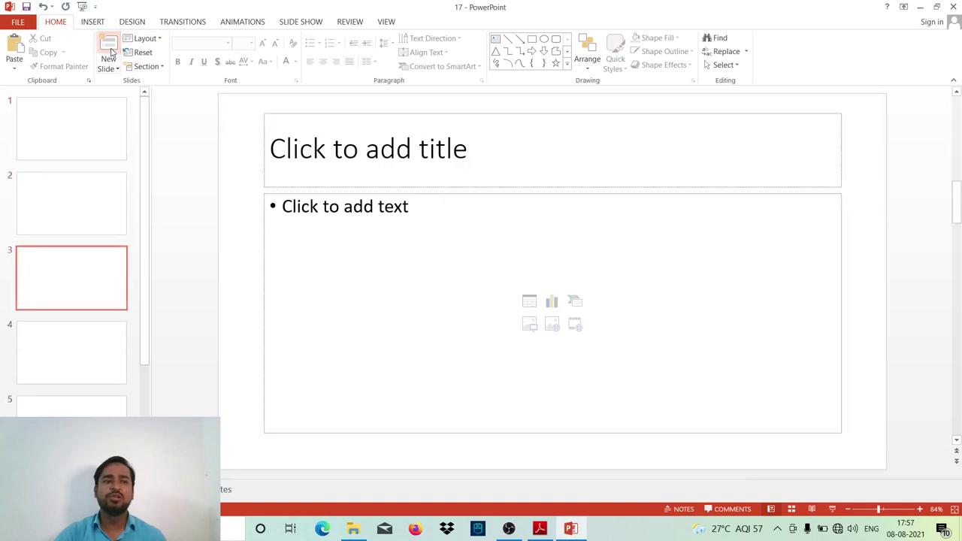
key(Page_Down)
key(Page_Down)
- Add a sixth slide, show the presentation in Reading View, then save and close it
click(110, 46)
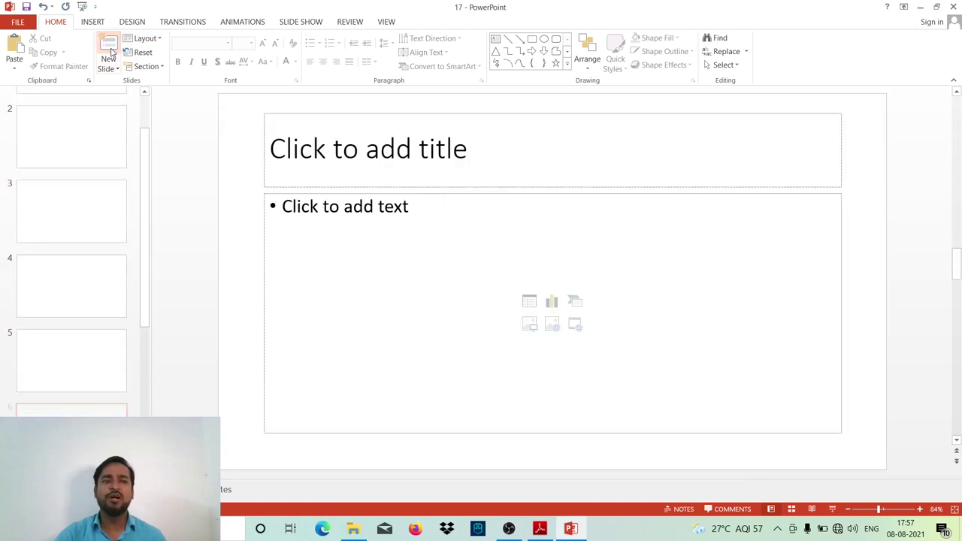
click(397, 23)
click(122, 59)
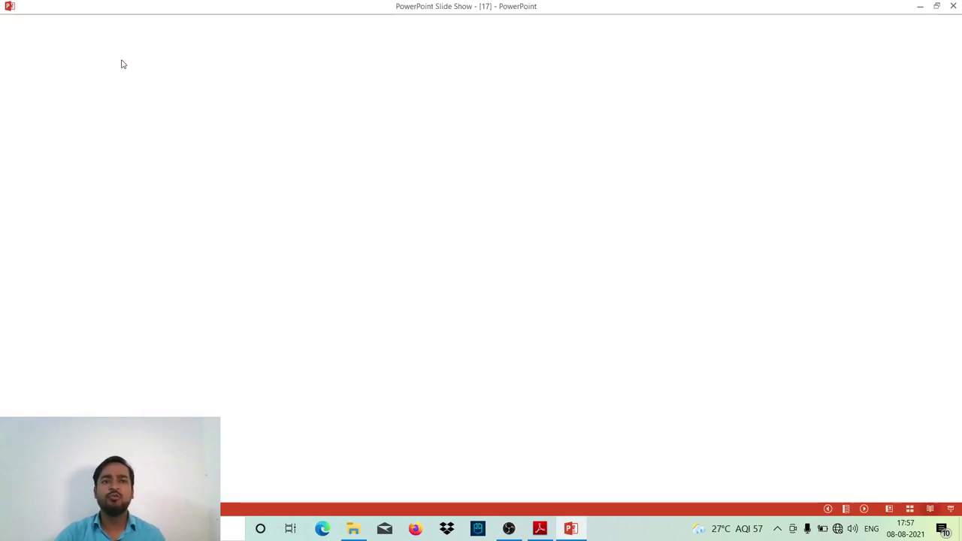
click(953, 5)
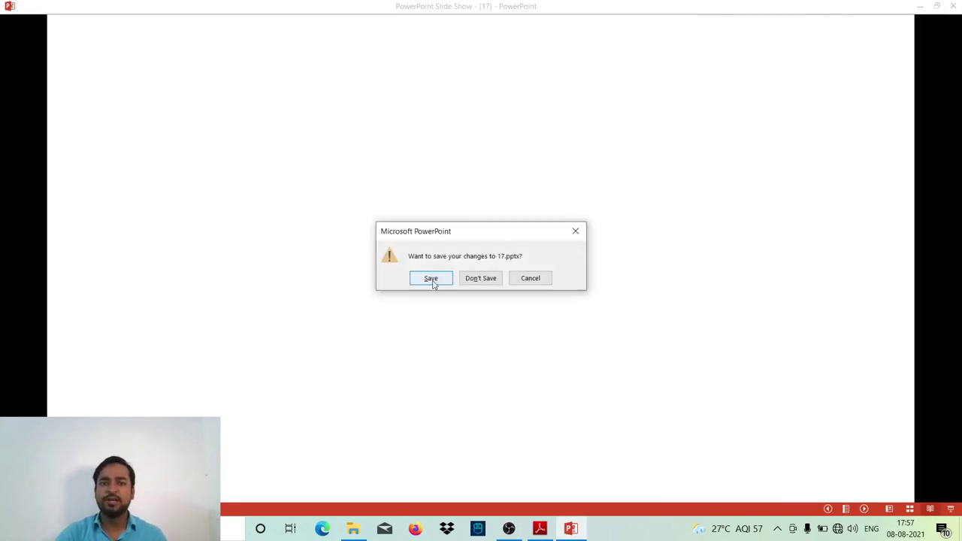
click(432, 281)
click(542, 529)
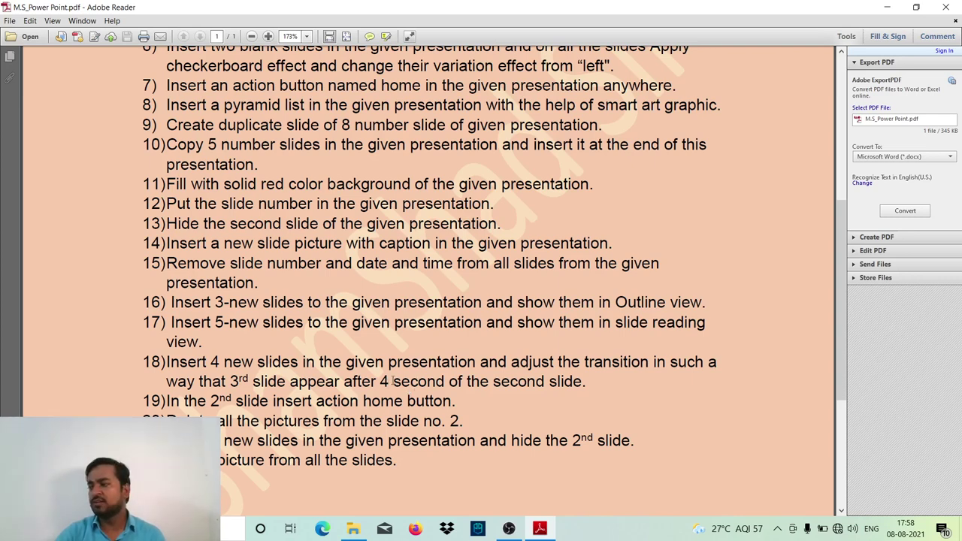
- Open 18.pptx and add three new blank slides, making five in total
click(351, 533)
double_click(485, 224)
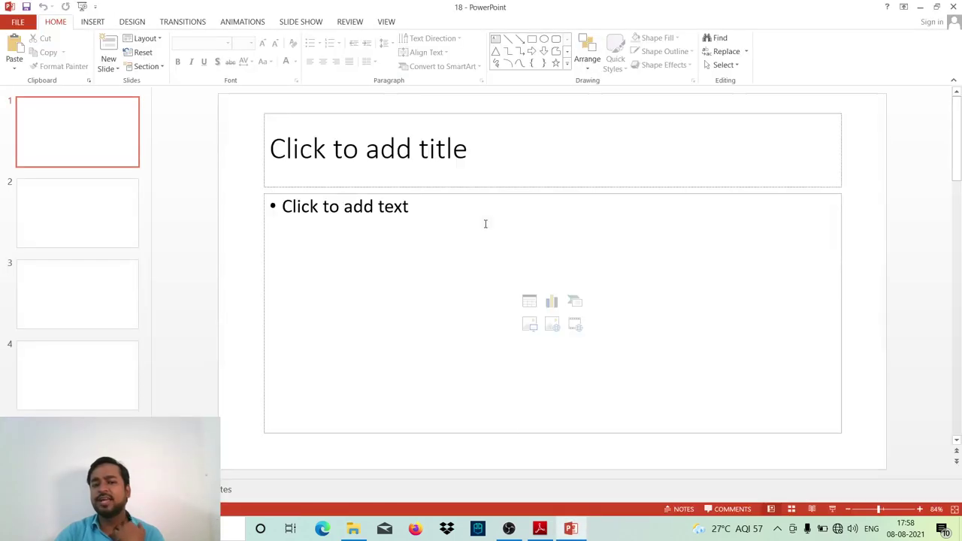
click(540, 528)
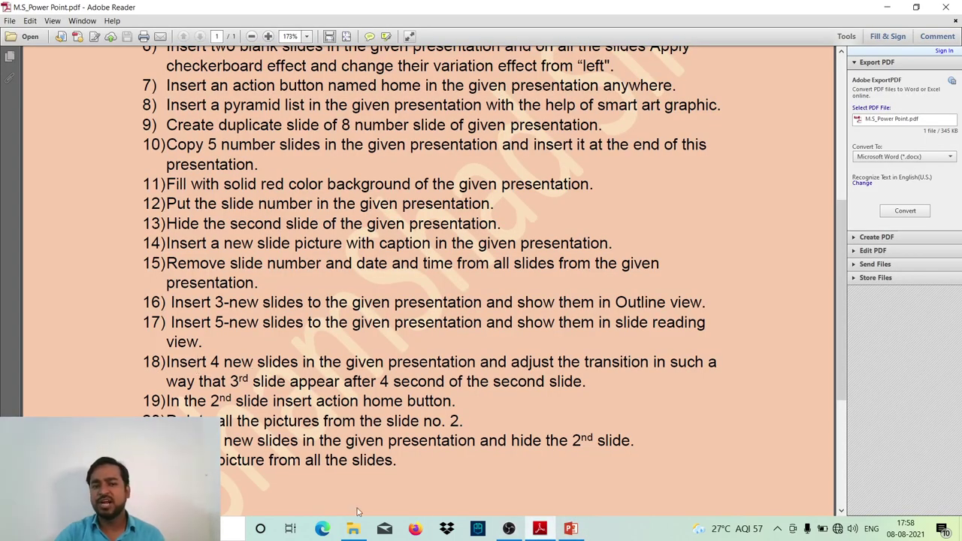
click(571, 529)
click(104, 45)
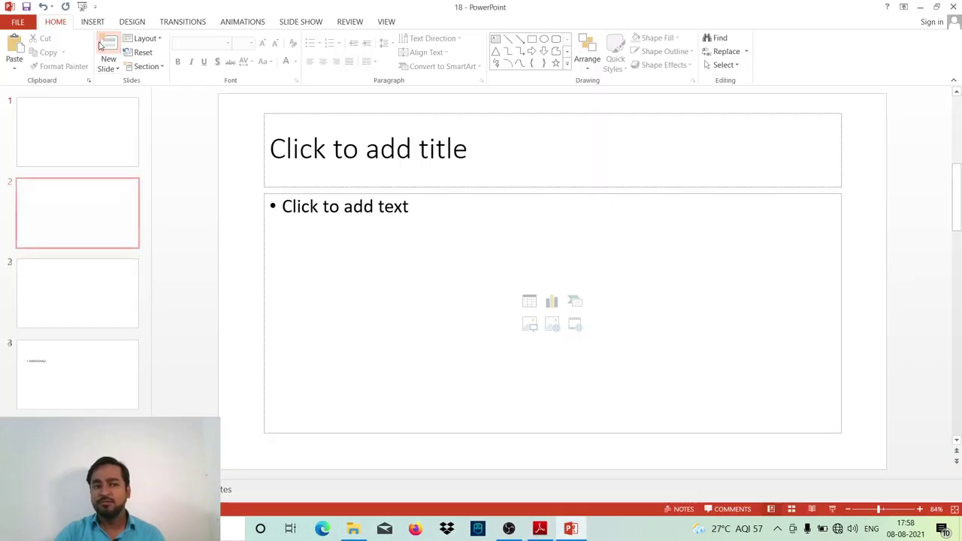
click(104, 45)
click(104, 45)
click(102, 45)
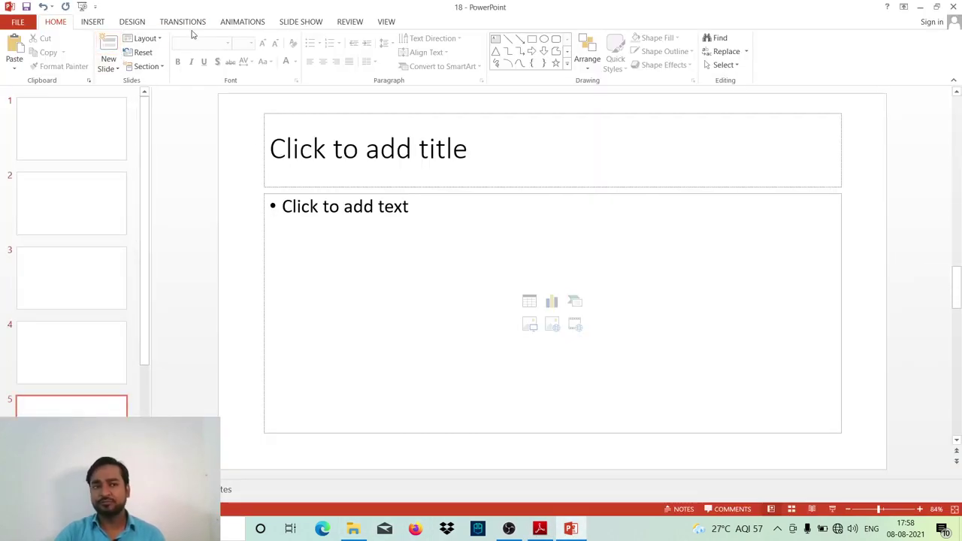
- Make slide 2 advance automatically after 00:04.00, then save and close 18.pptx
click(76, 259)
click(83, 219)
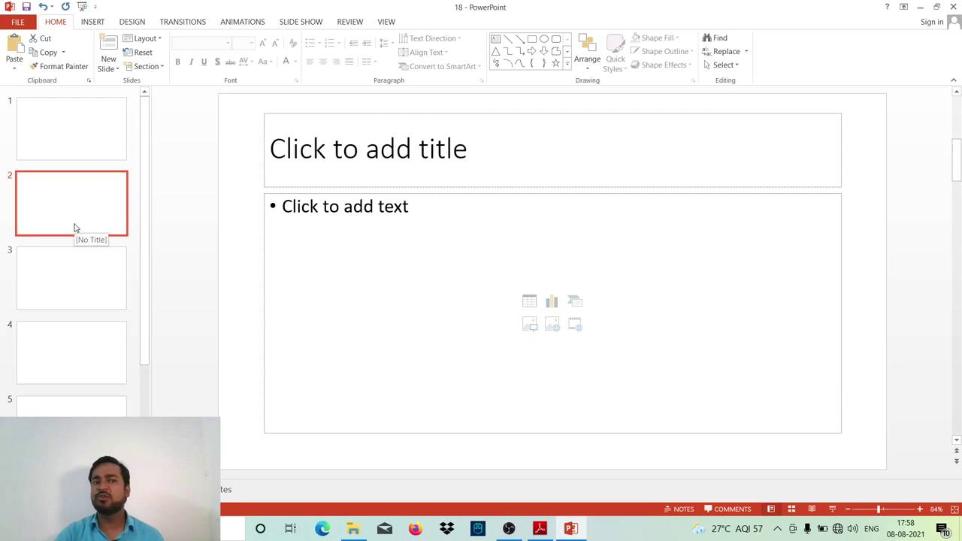
click(188, 23)
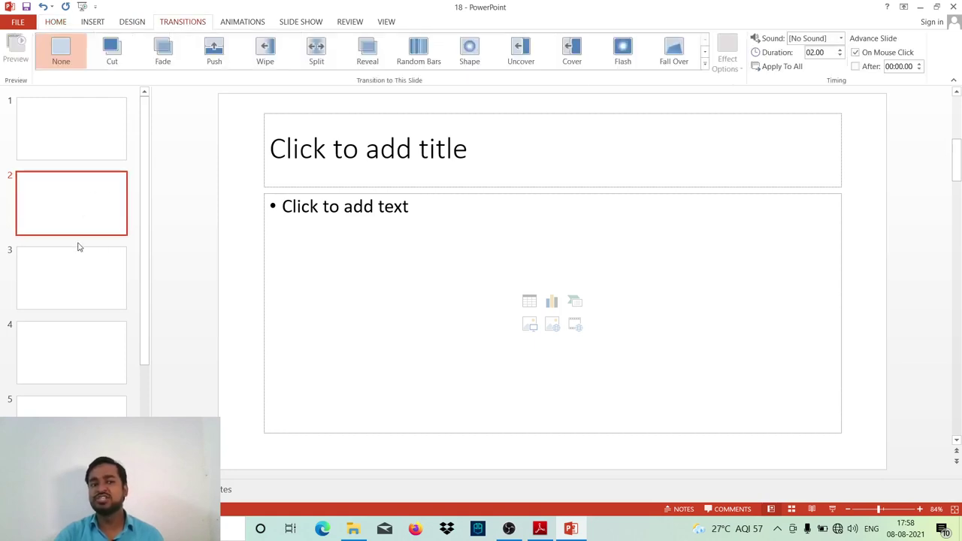
click(919, 64)
click(920, 64)
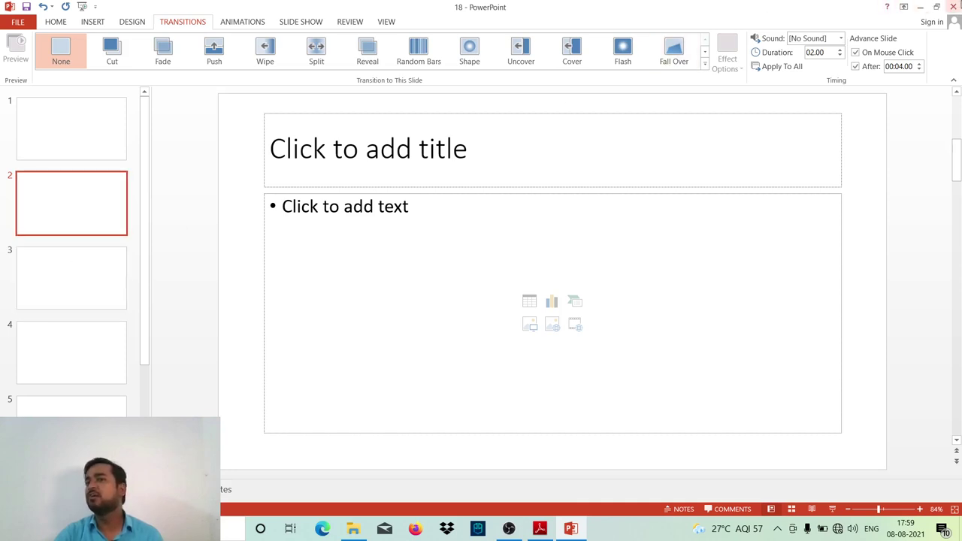
click(953, 7)
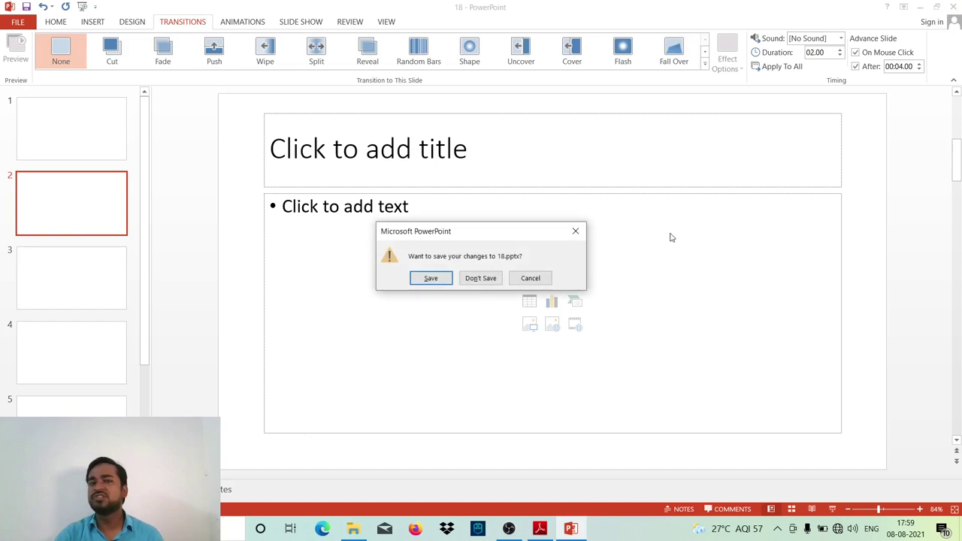
click(424, 280)
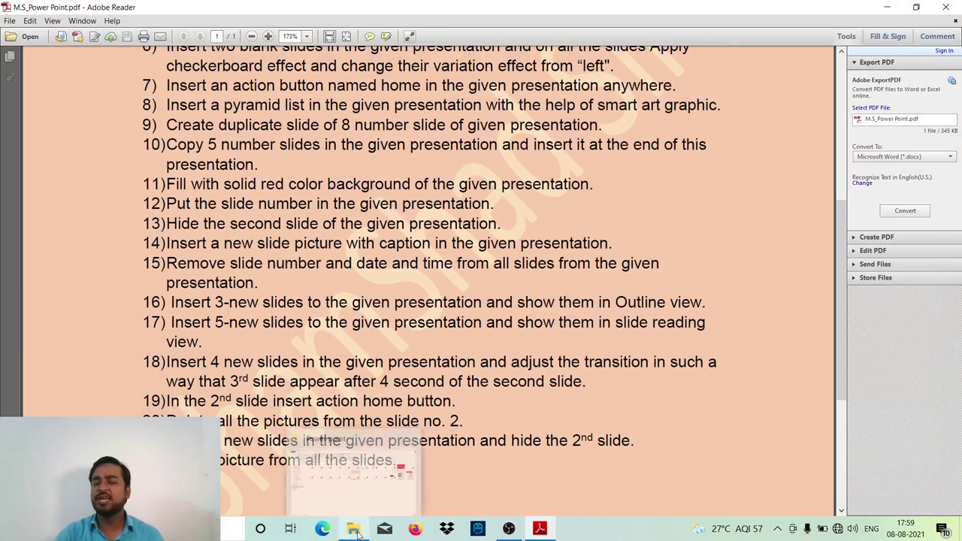
- Open 19.pptx, draw a Home action button on its title slide, then save and close
click(406, 458)
double_click(546, 218)
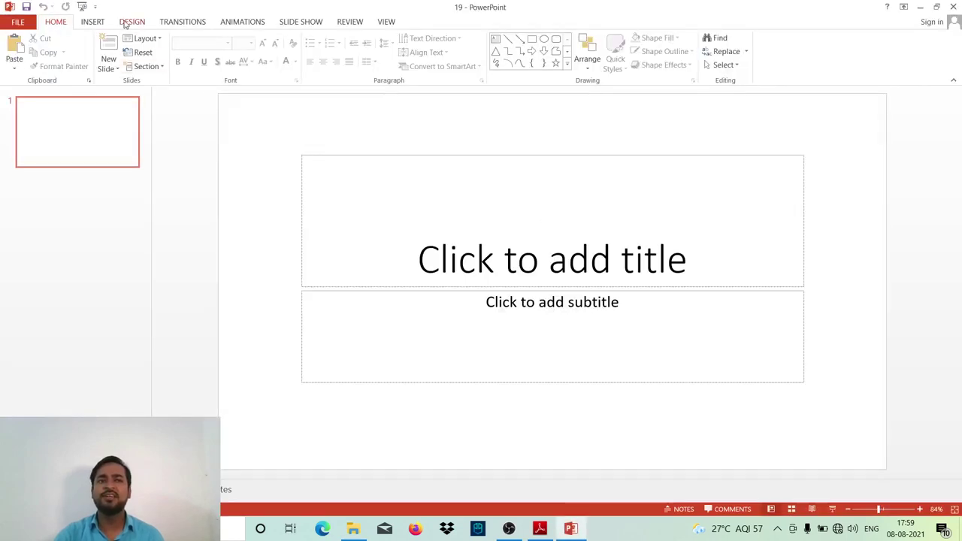
click(94, 22)
click(203, 58)
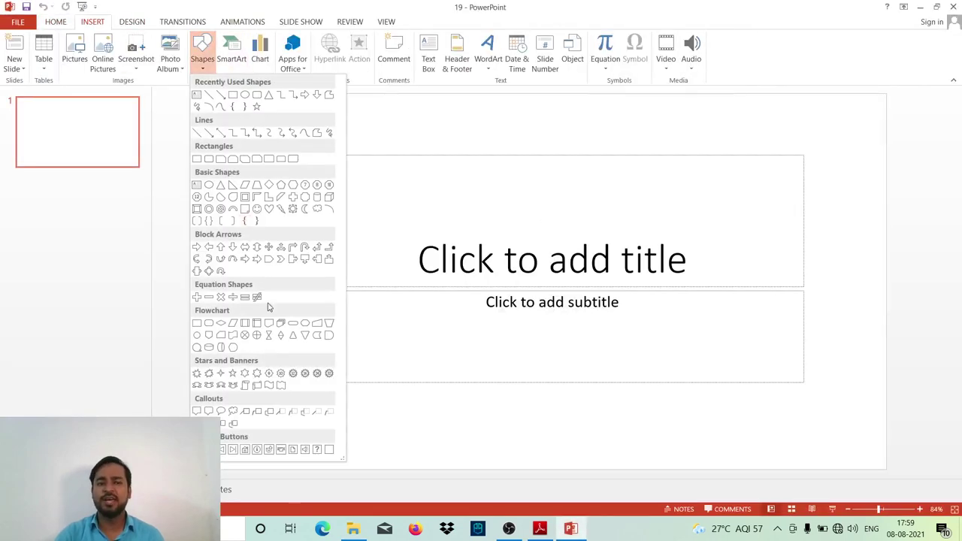
click(245, 450)
mouse_move(336, 297)
mouse_down()
mouse_move(391, 356)
mouse_move(399, 382)
mouse_up()
click(514, 369)
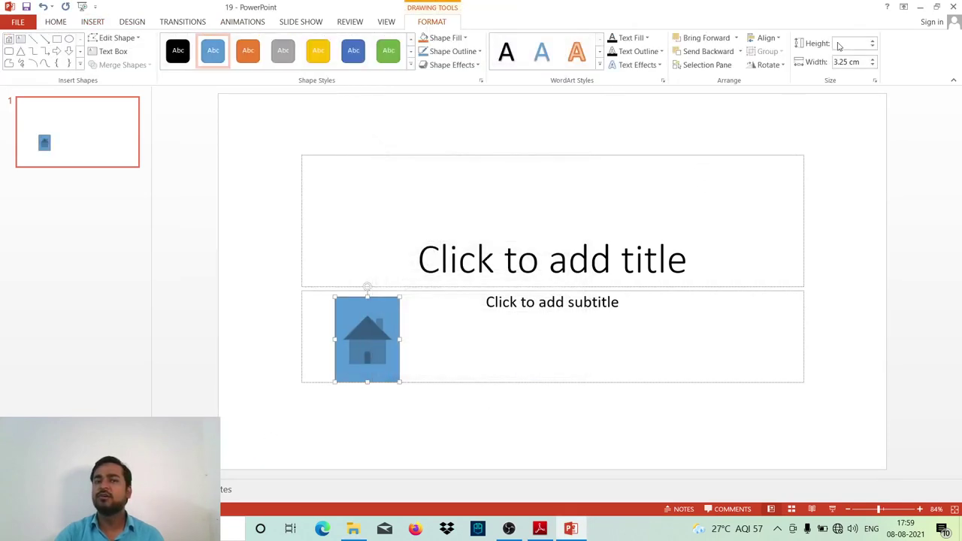
click(953, 6)
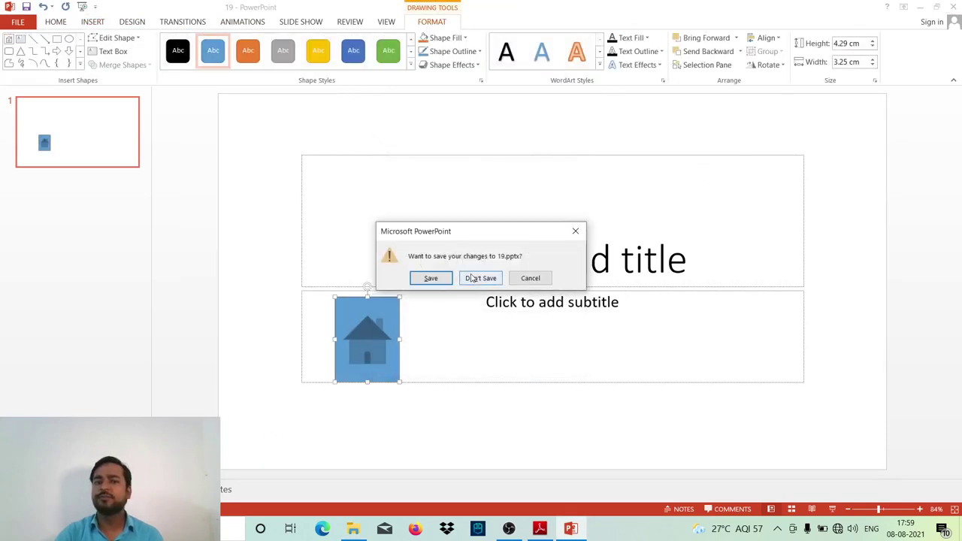
click(430, 277)
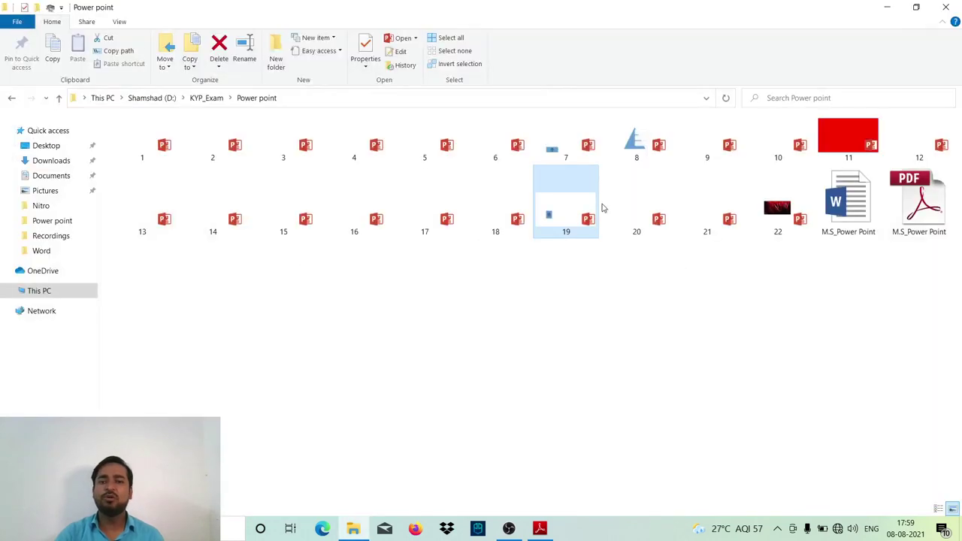
- Review the next task in the PDF, then open practice file 20.pptx
key(alt+Tab)
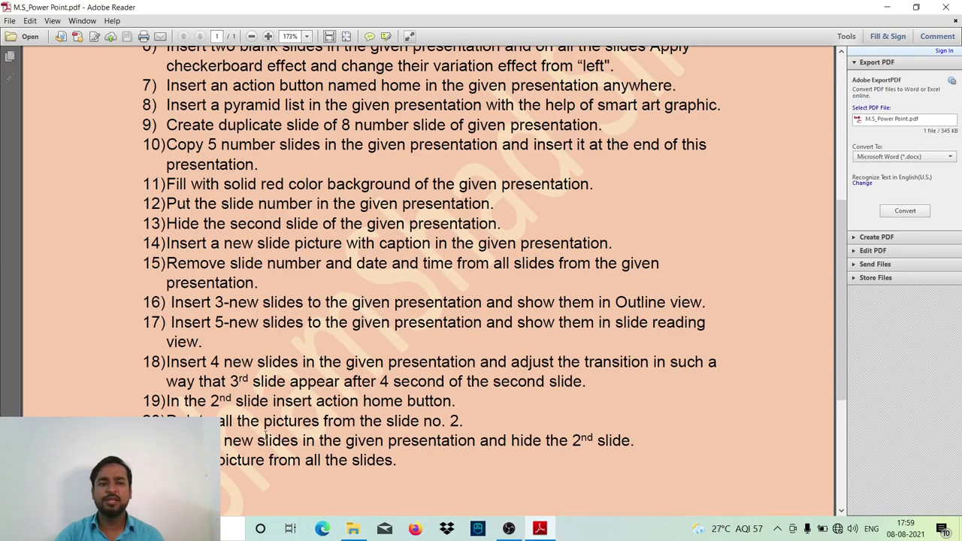
scroll(266, 437, down, 1)
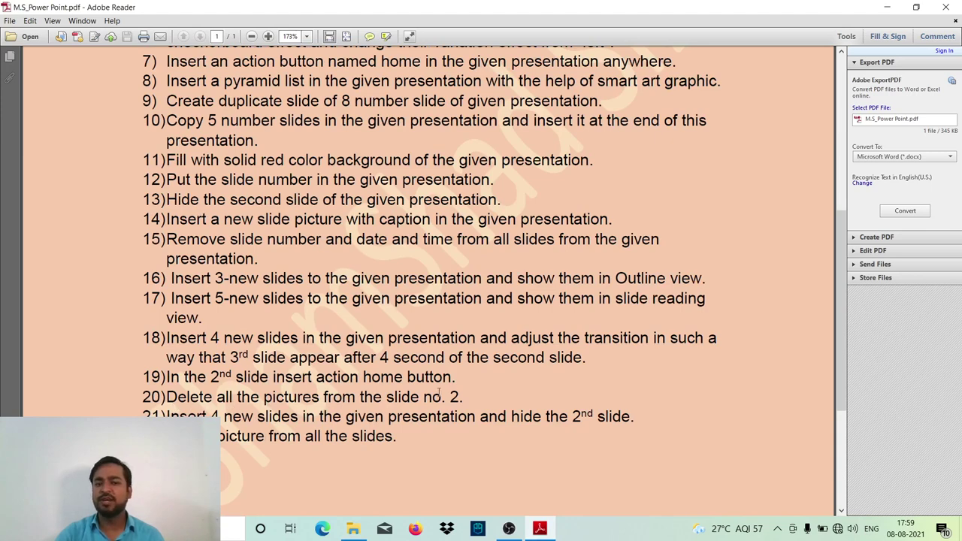
click(353, 529)
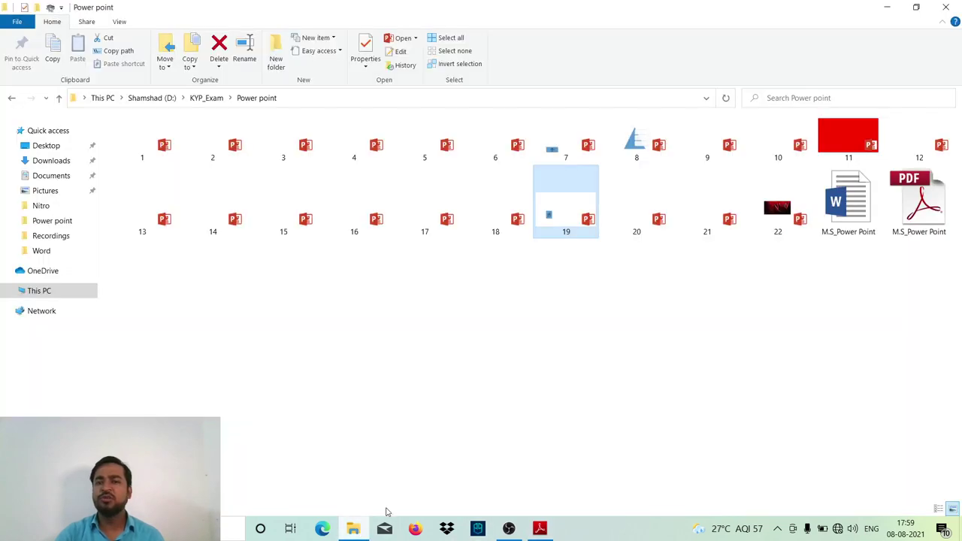
double_click(632, 226)
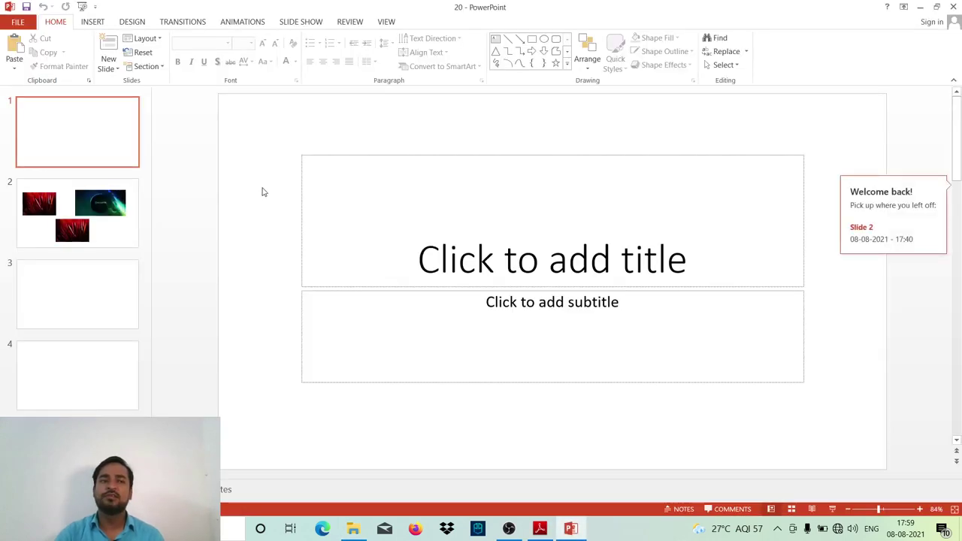
- Delete the three pictures on slide 2, including PLANETS, then save and close 20.pptx
click(130, 216)
click(388, 219)
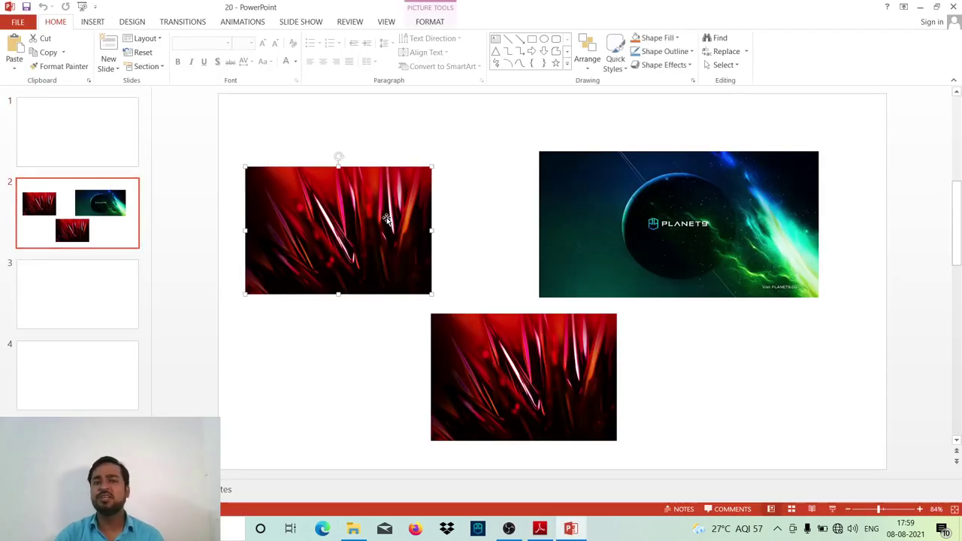
key(Delete)
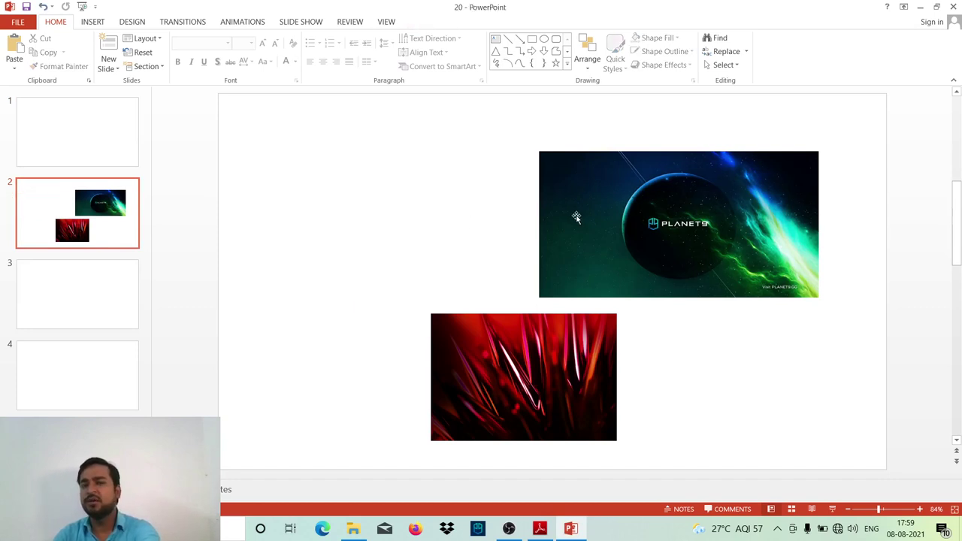
click(576, 217)
key(Delete)
click(554, 361)
key(Delete)
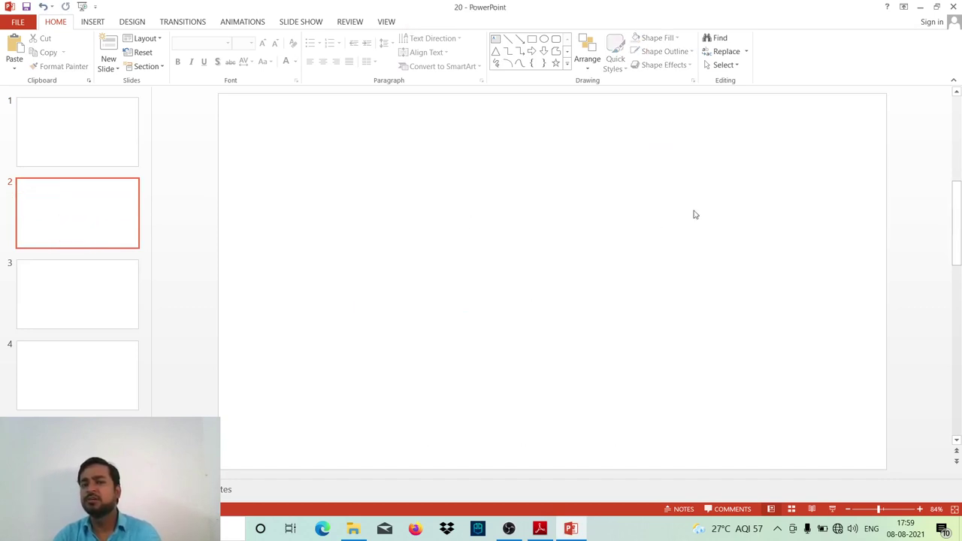
click(953, 7)
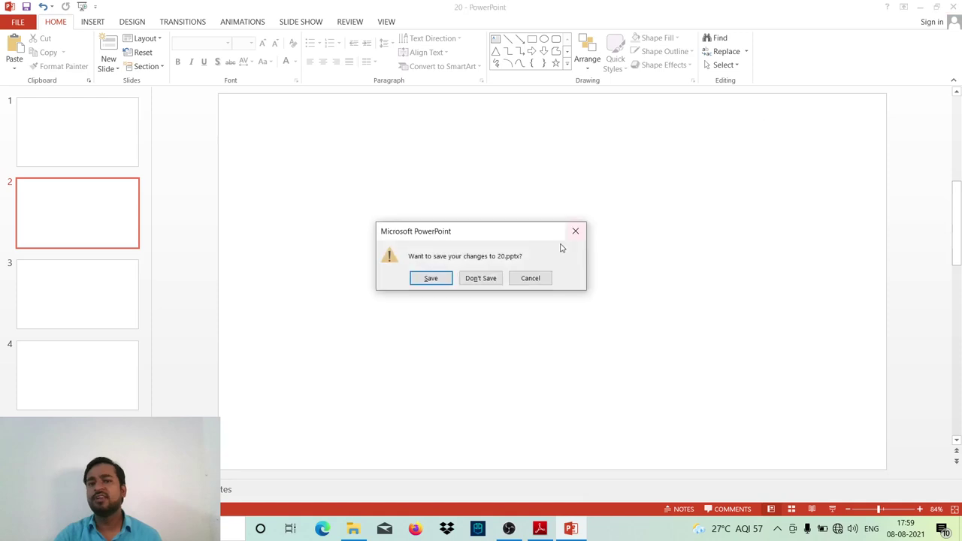
click(442, 277)
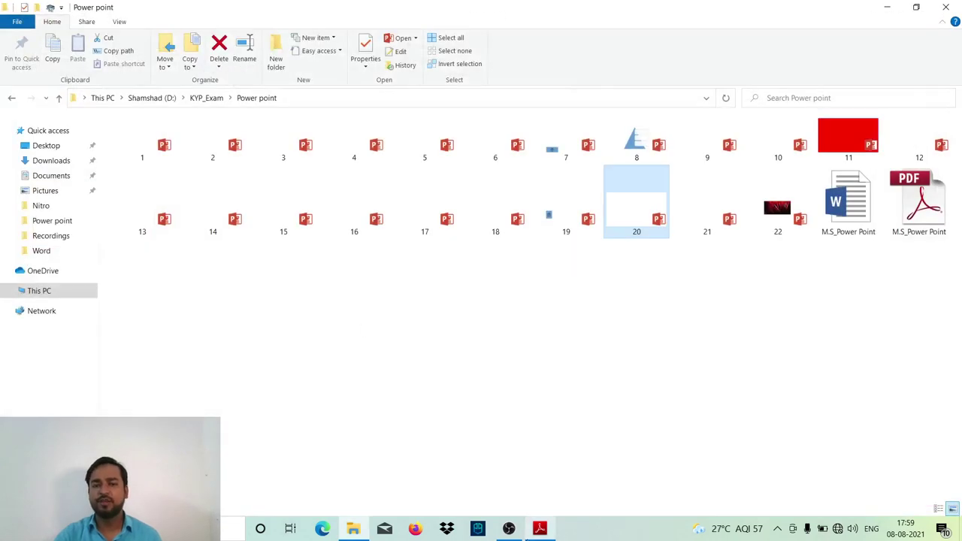
- Open practice file 21 and add three new slides
click(537, 529)
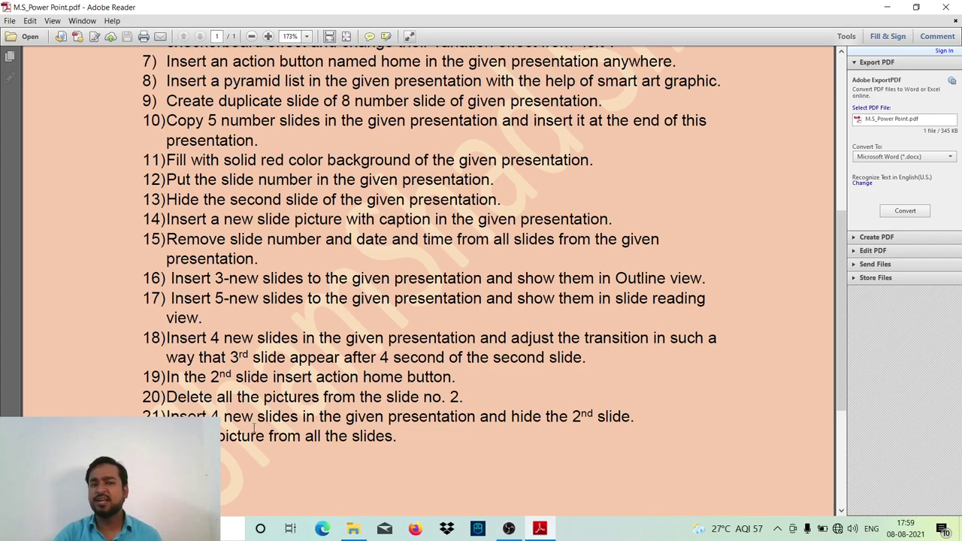
click(352, 530)
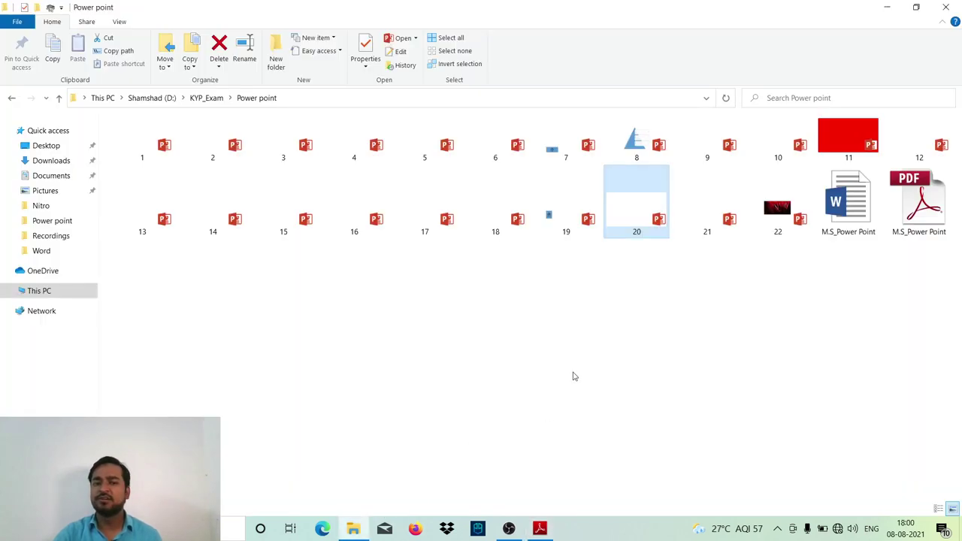
double_click(722, 209)
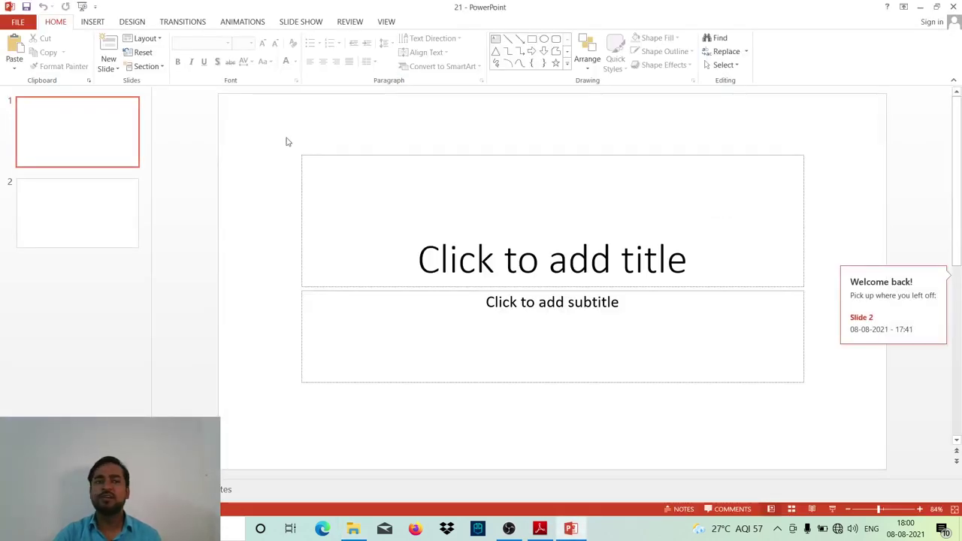
click(108, 44)
click(108, 44)
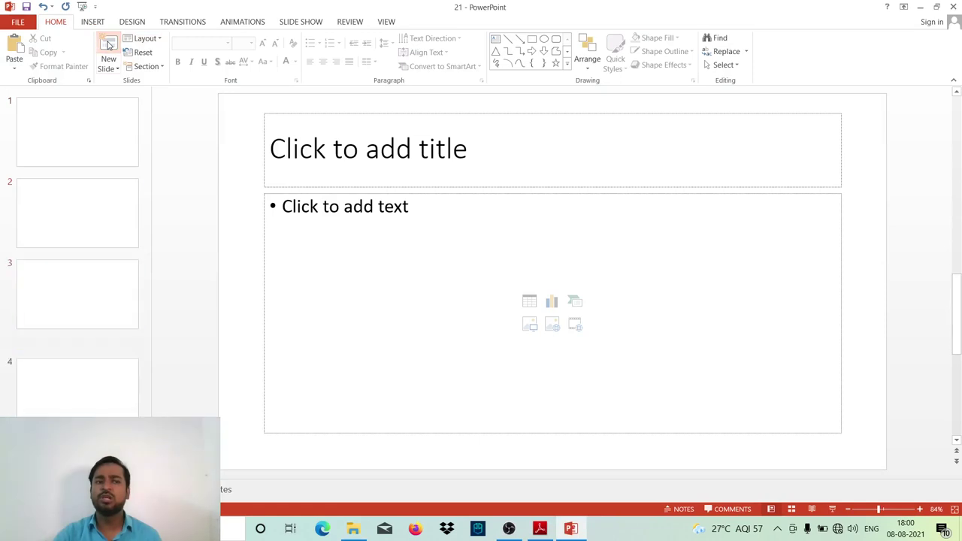
click(108, 44)
- Hide slide 2, then save and close 21.pptx
click(75, 228)
right_click(76, 228)
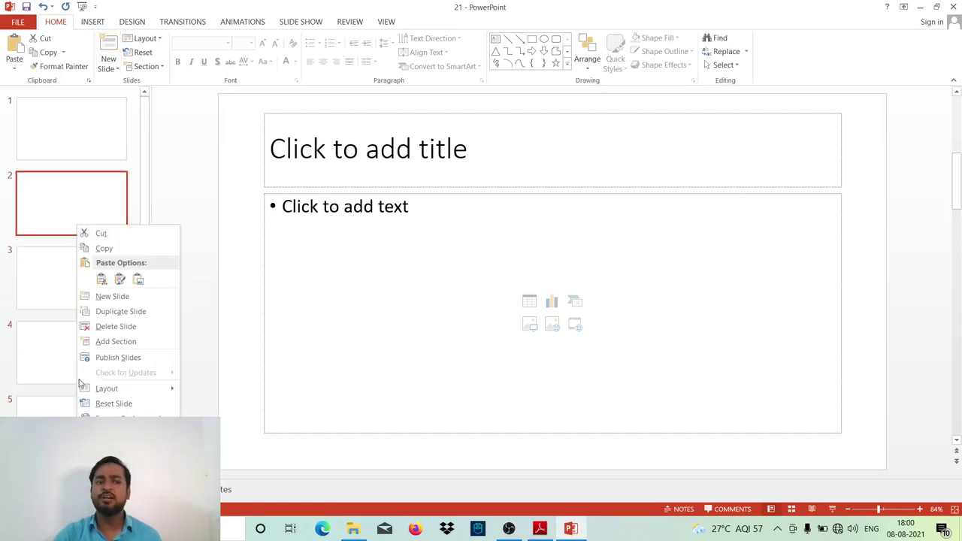
key(Escape)
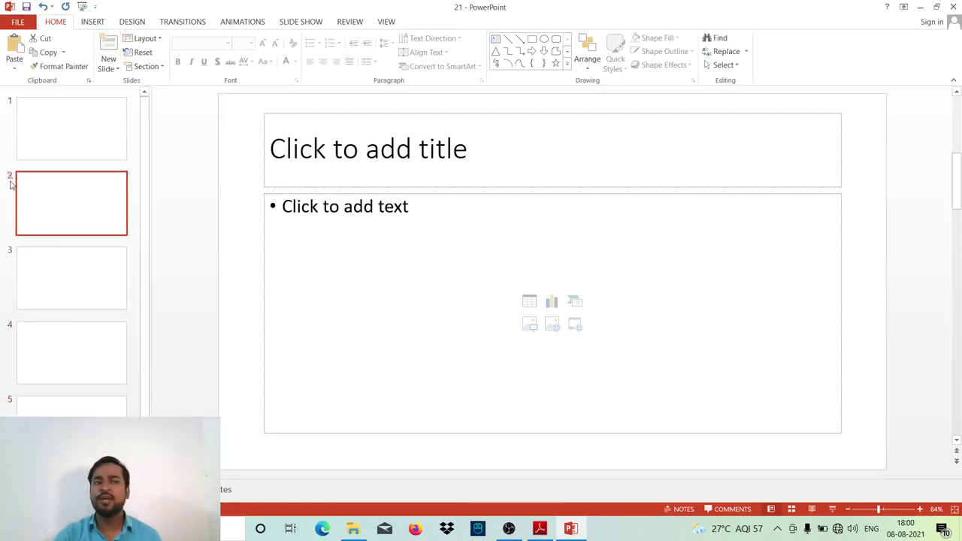
click(950, 7)
click(430, 280)
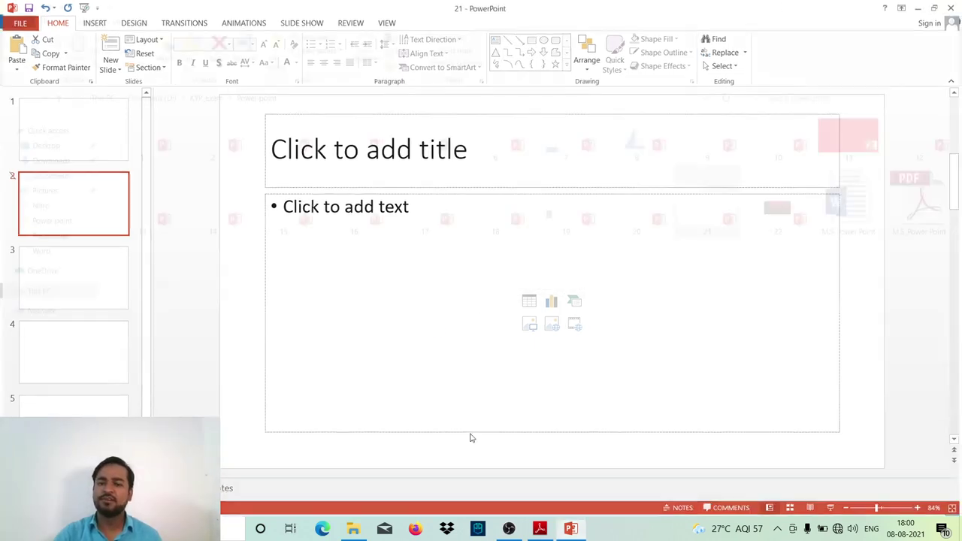
click(528, 531)
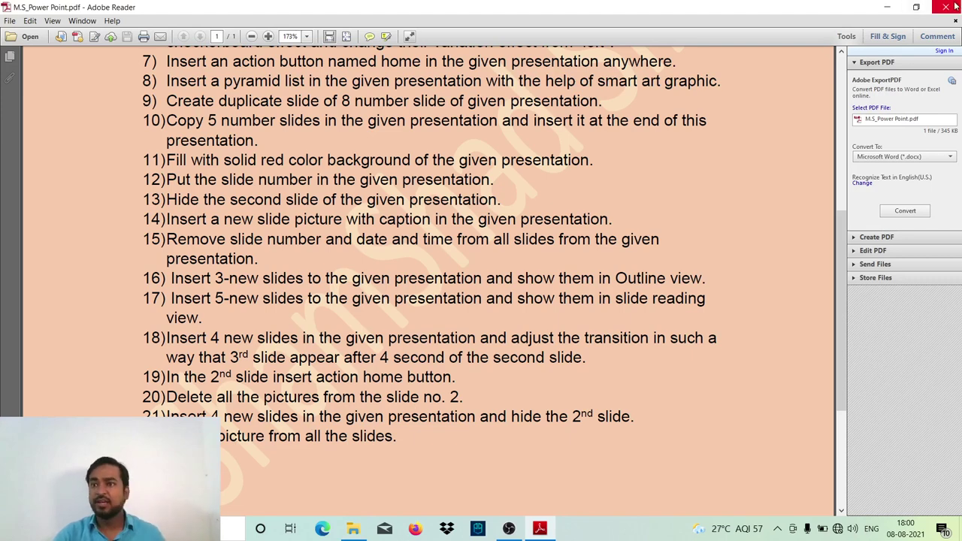
- Open 22.pptx and delete the red picture on slide 1 and the planet picture on slide 2
click(346, 533)
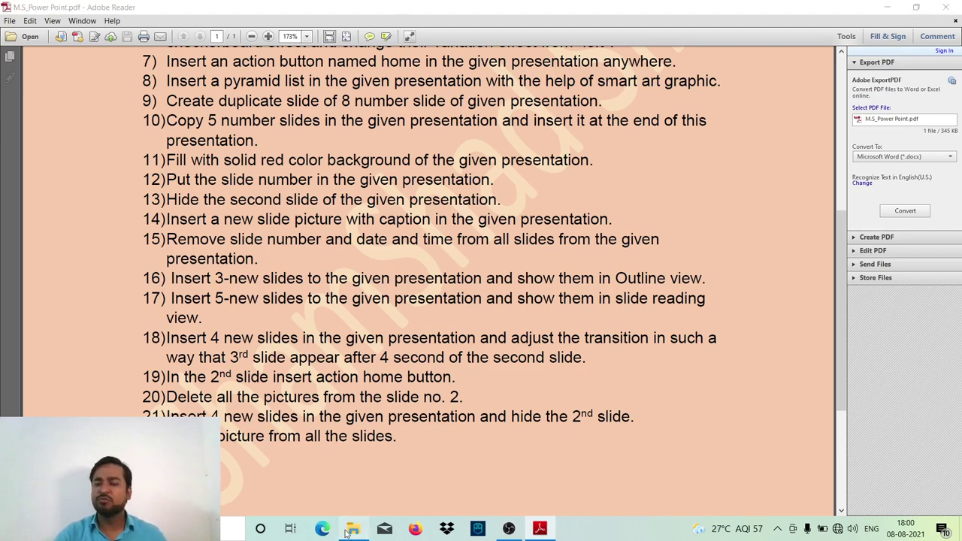
double_click(787, 209)
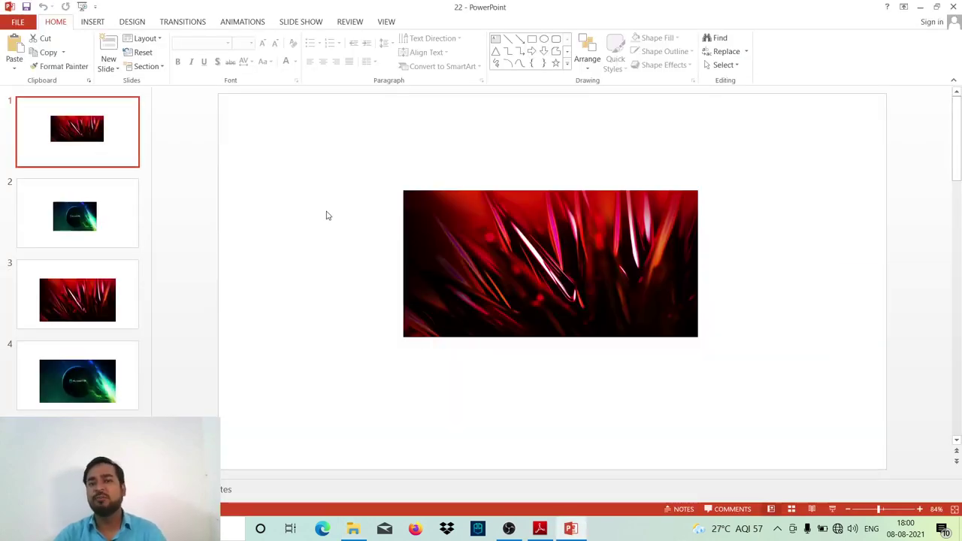
click(505, 212)
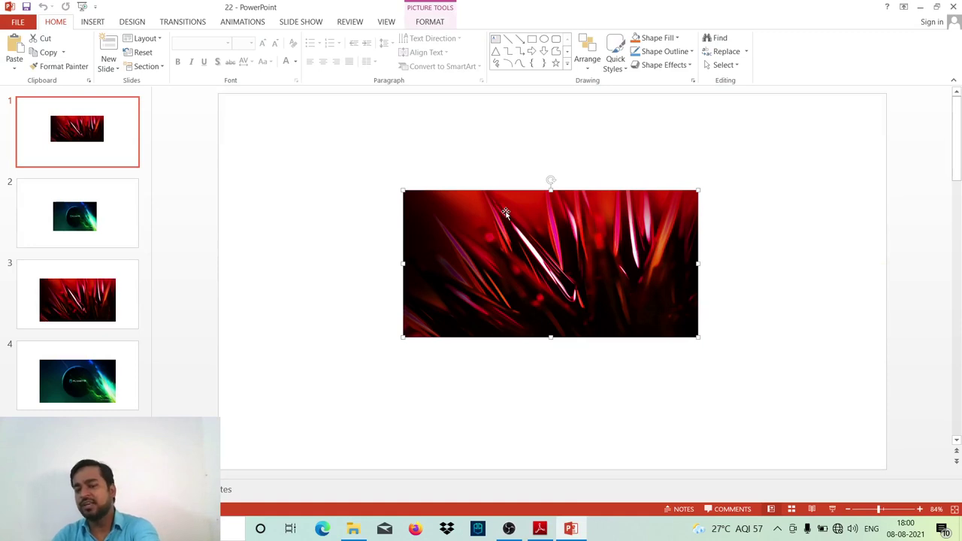
key(Delete)
click(502, 273)
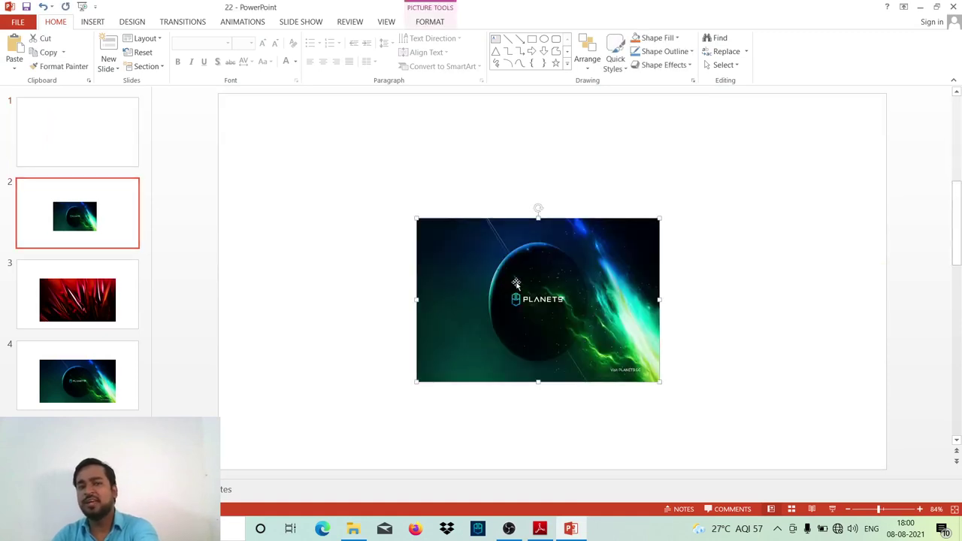
key(Delete)
- Delete the pictures on slides 3 and 4, then save and close 22.pptx
click(124, 301)
click(424, 279)
key(Delete)
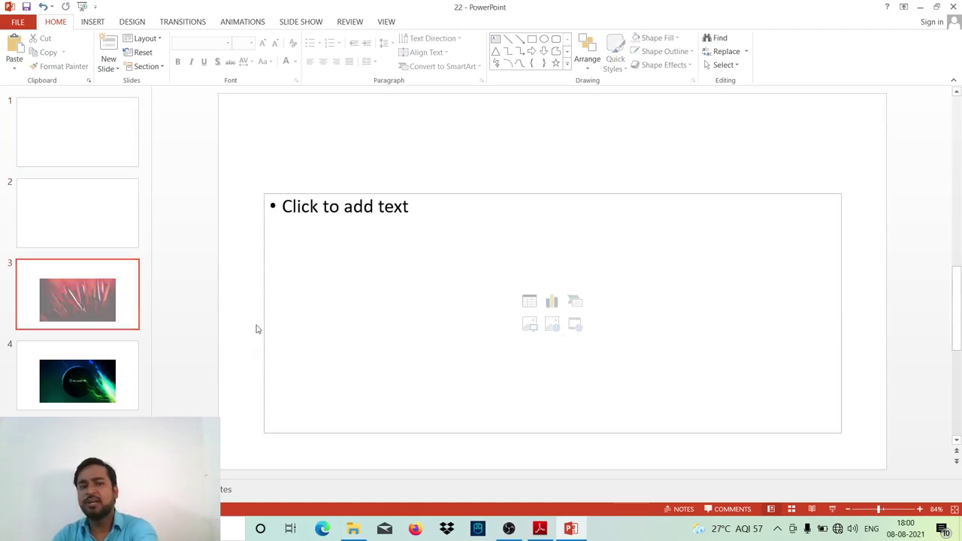
click(120, 369)
click(404, 309)
key(Delete)
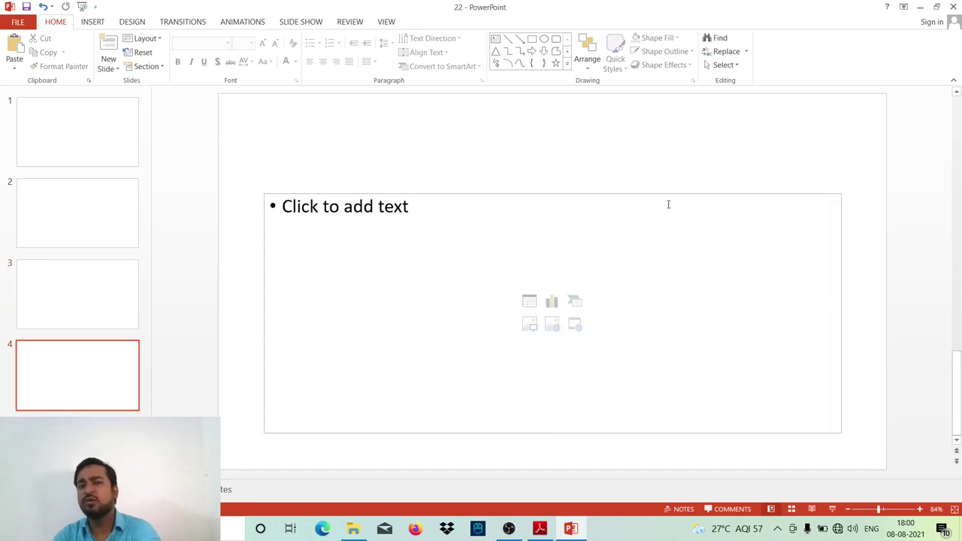
key(alt+F4)
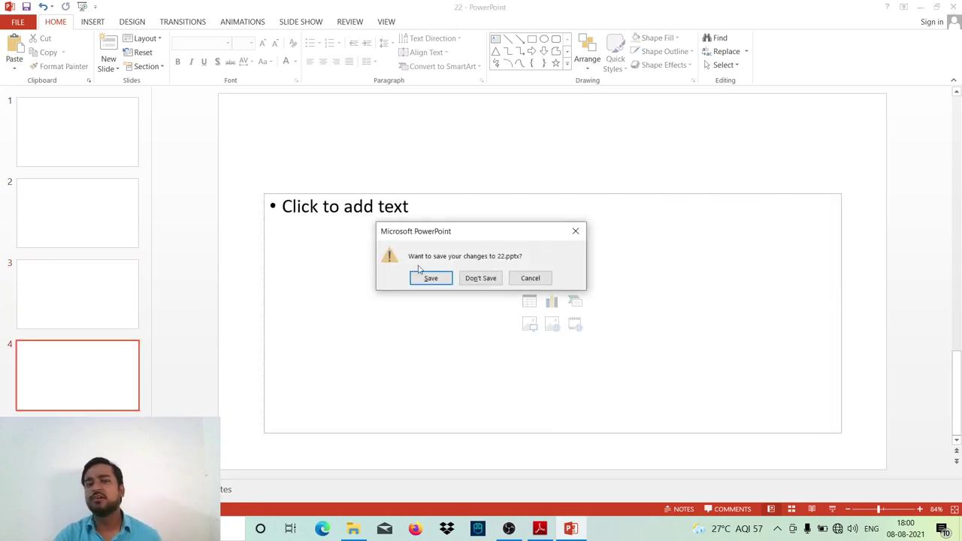
click(420, 277)
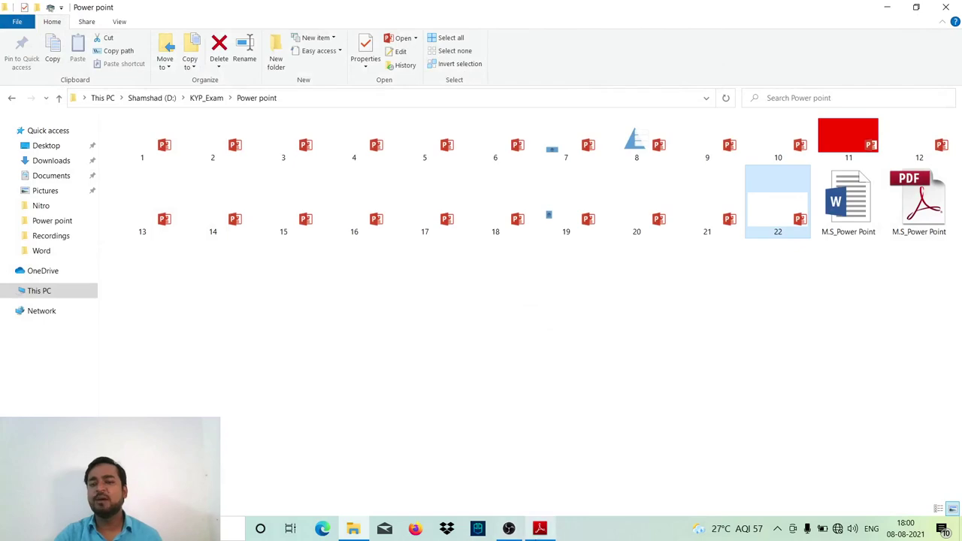
click(539, 528)
scroll(477, 298, down, 2)
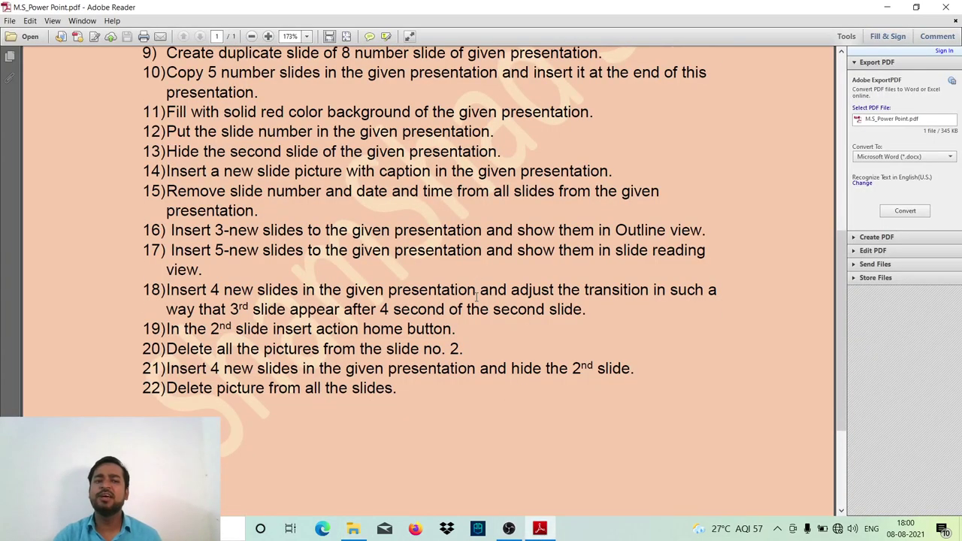
scroll(476, 301, down, 3)
scroll(476, 303, up, 3)
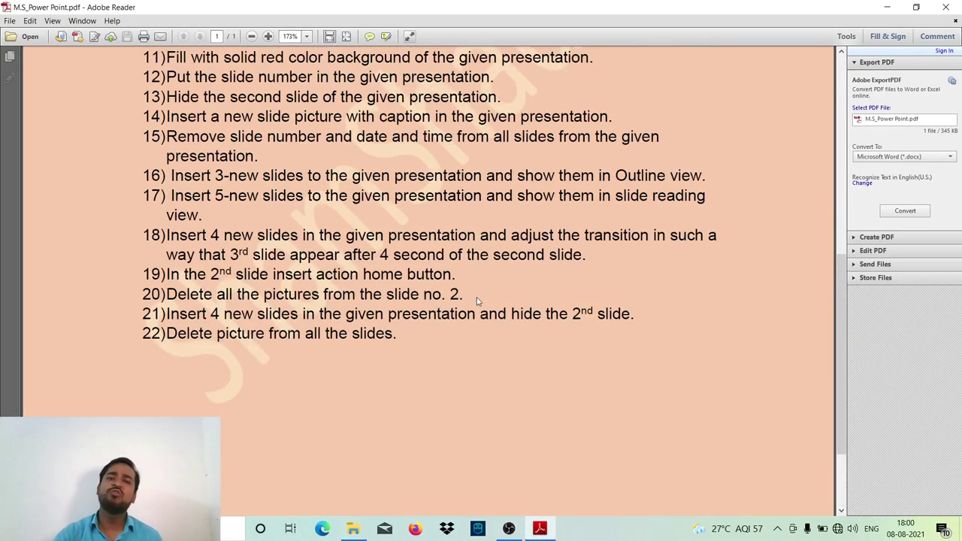
scroll(476, 301, up, 4)
scroll(477, 299, up, 4)
scroll(477, 297, up, 3)
scroll(476, 299, up, 1)
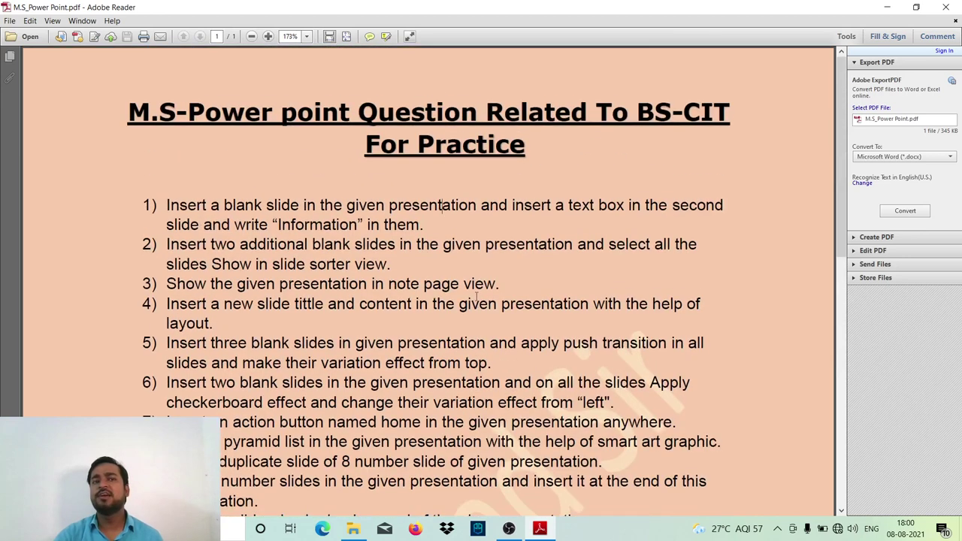
scroll(477, 297, down, 1)
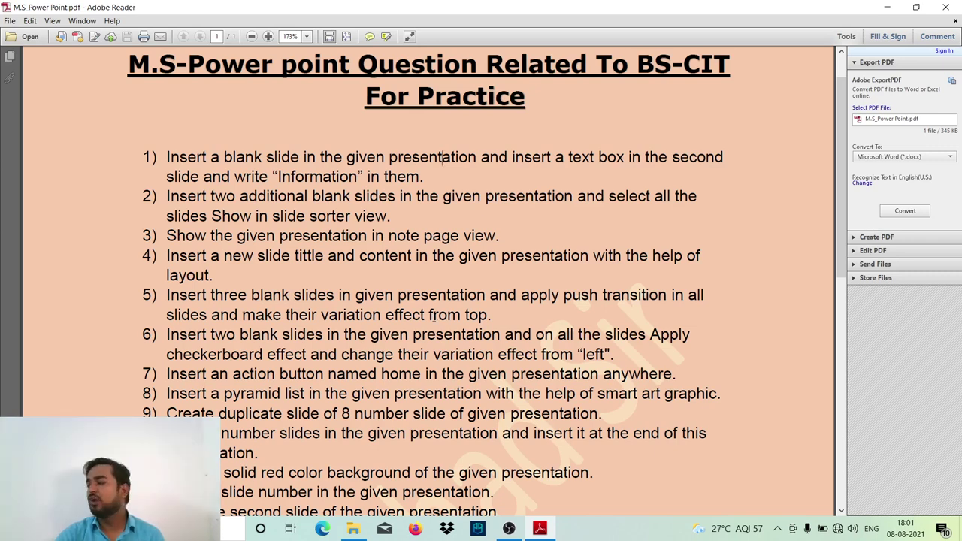
scroll(434, 317, down, 1)
scroll(434, 317, up, 1)
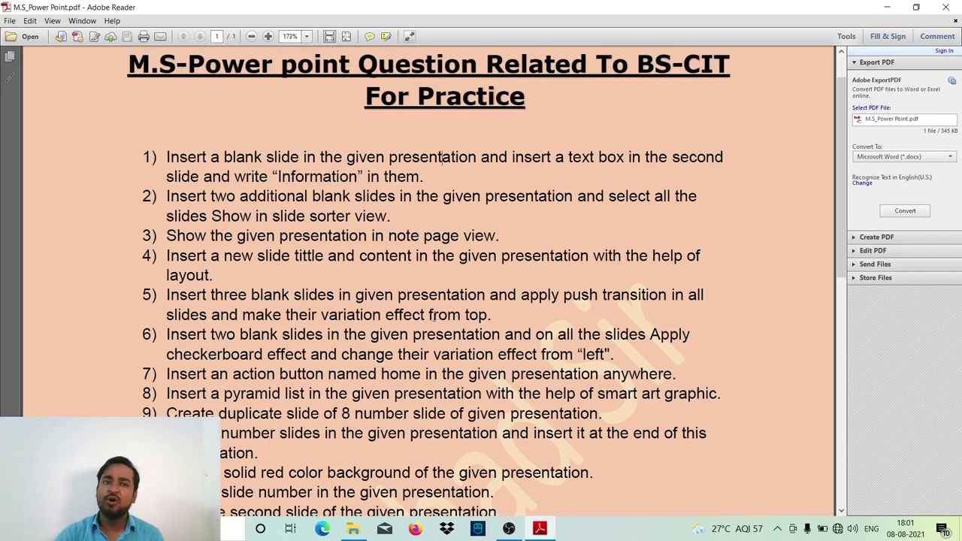
click(509, 528)
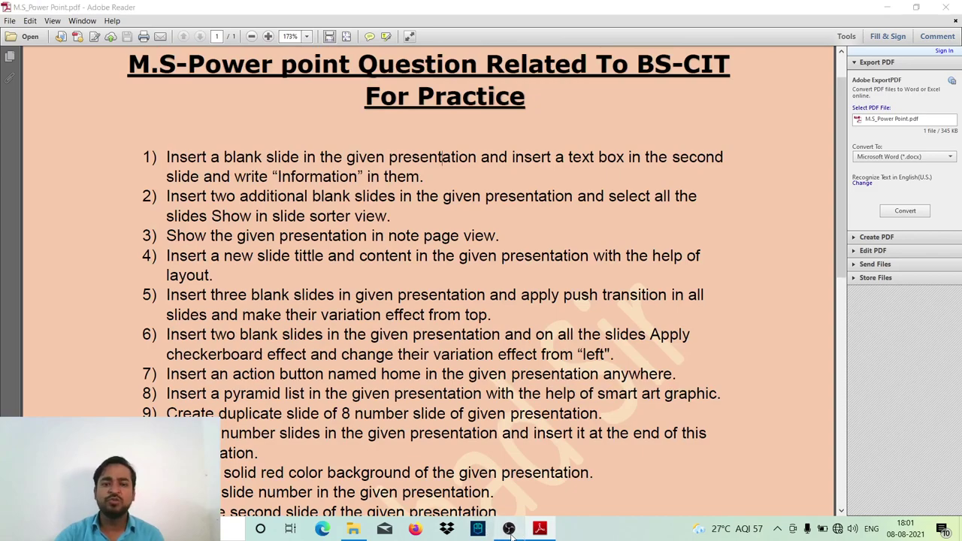